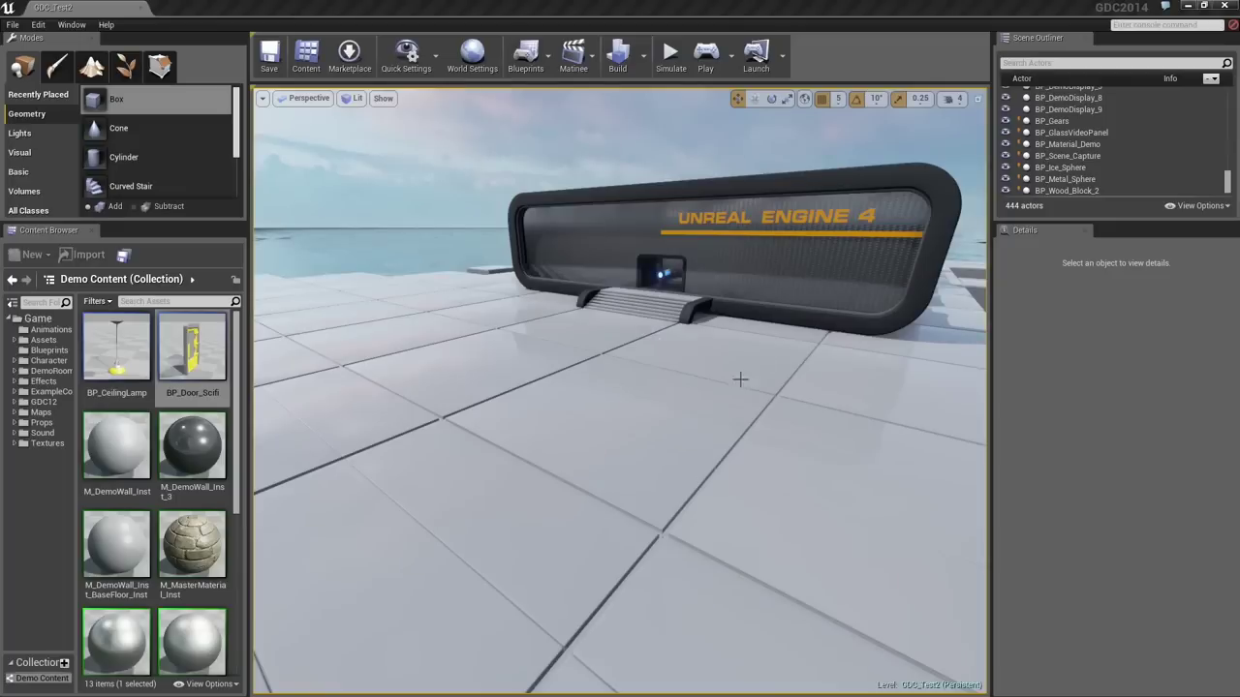
Add an additive box brush on the tiled floor in front of the Unreal Engine 4 building.
key(w)
right_drag(738, 382, 718, 349)
scroll(113, 426, down, 2)
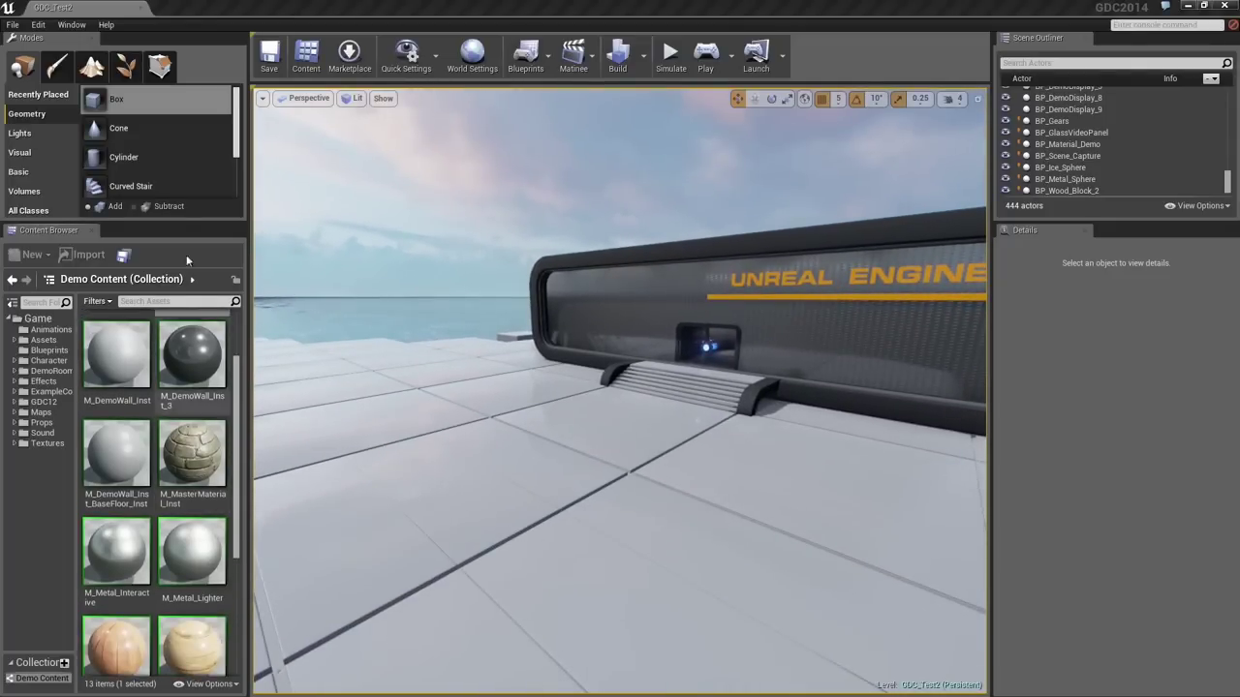
mouse_move(108, 98)
mouse_down()
mouse_move(631, 452)
mouse_move(582, 480)
mouse_up()
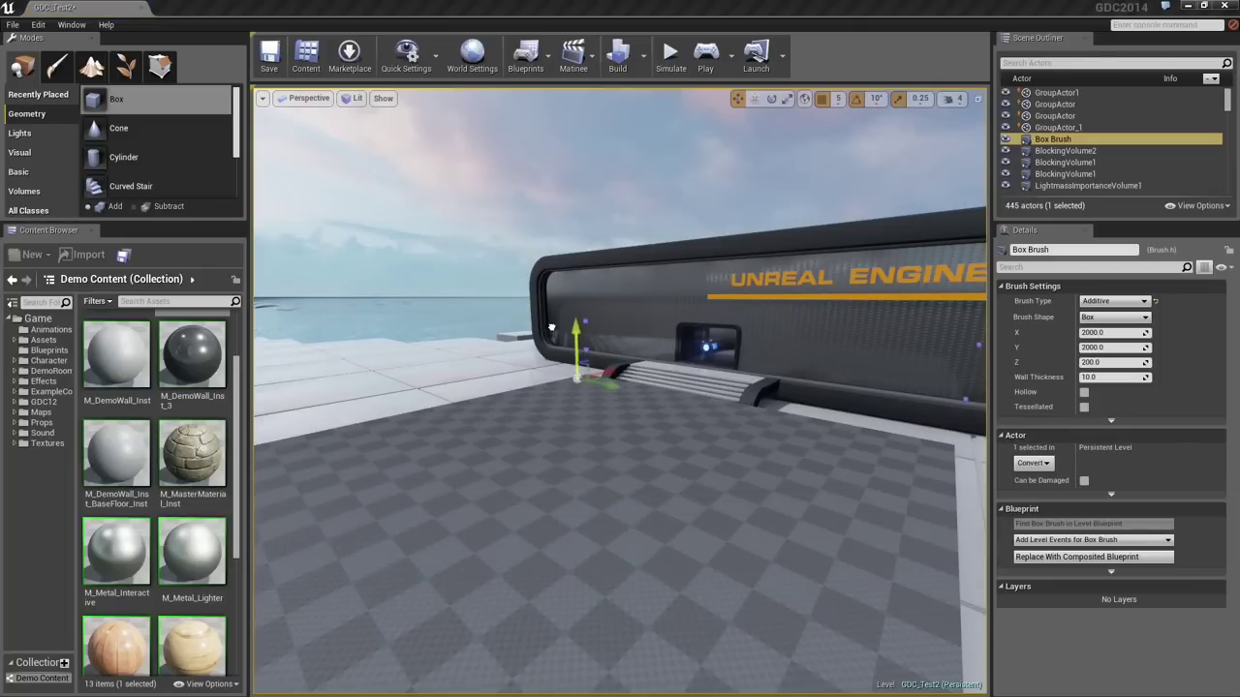
Size the box brush to X 500, Y 500 and Z 340.
click(1106, 333)
text(500)
key(Tab)
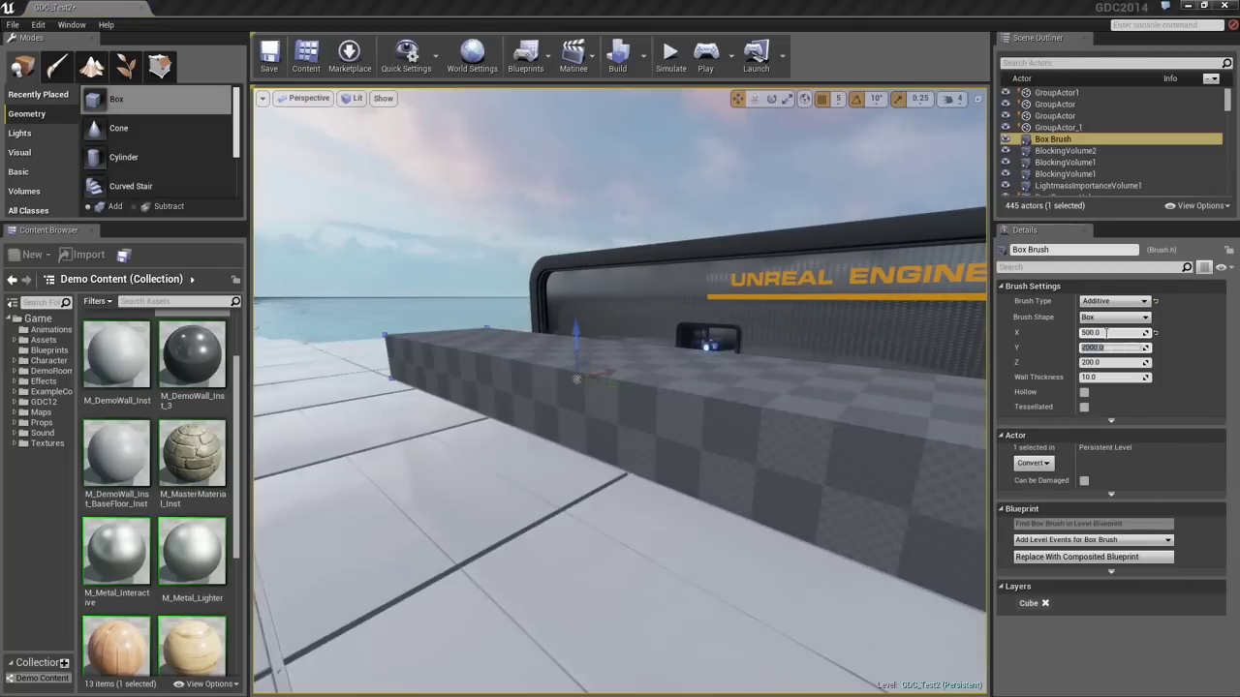
key(Tab)
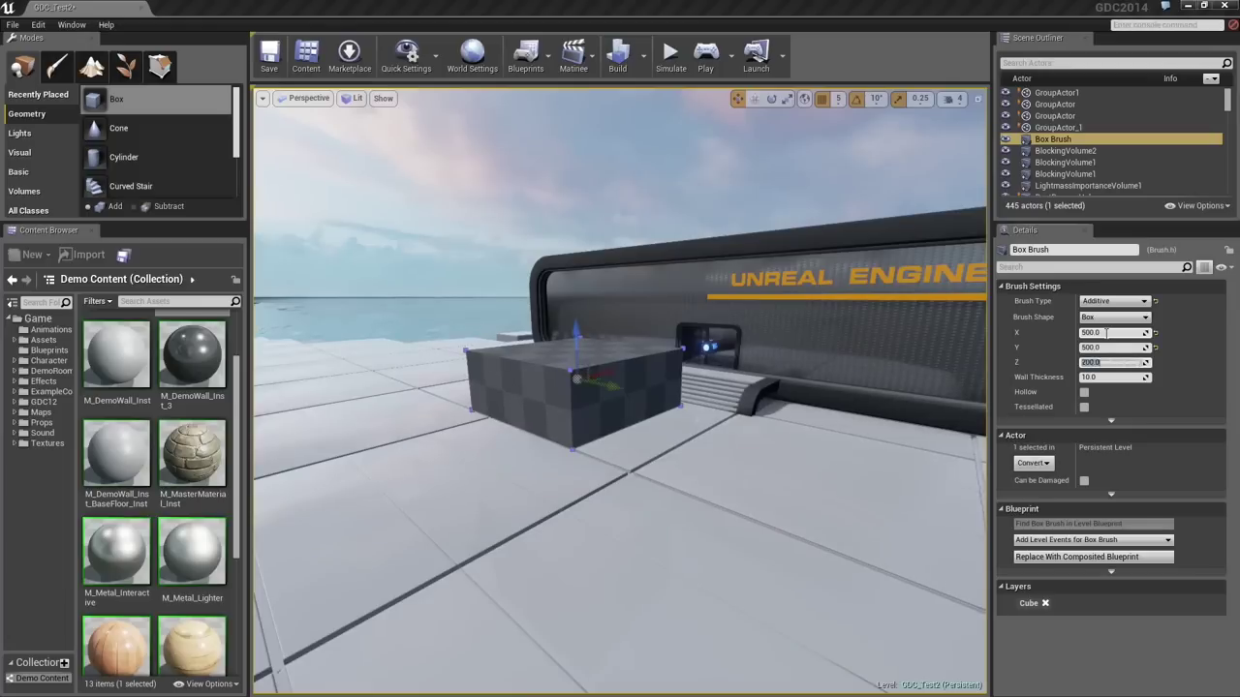
text(340)
key(Return)
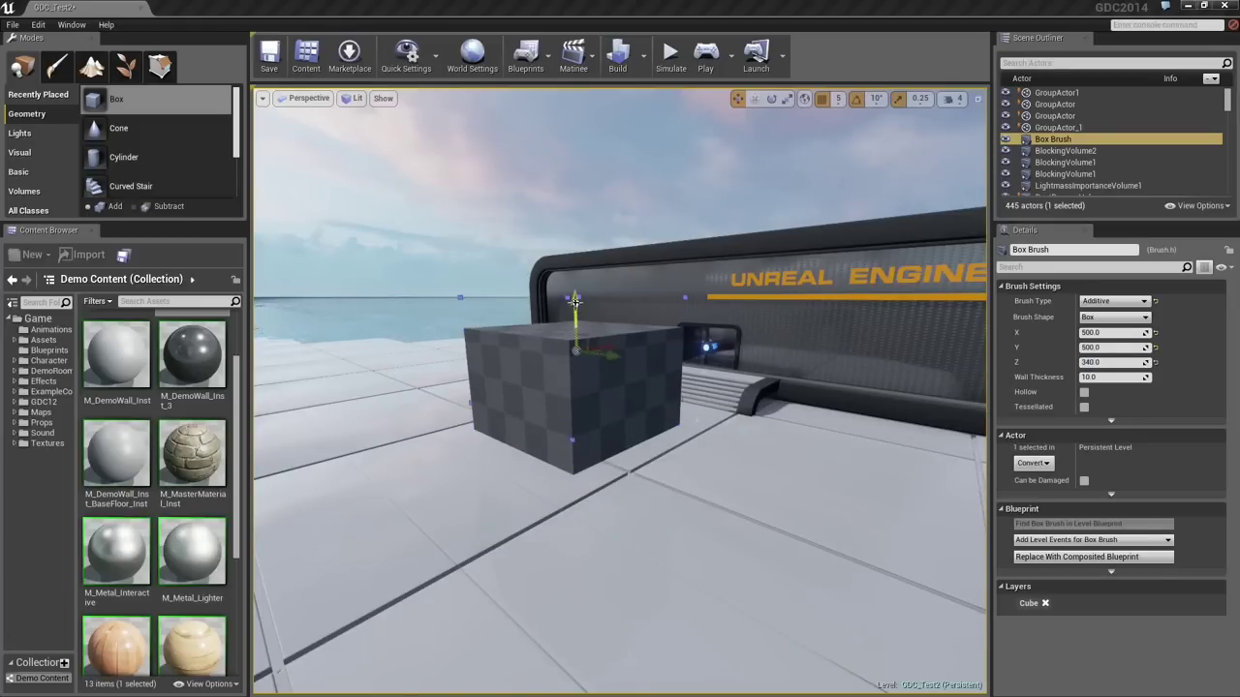
Raise the box brush and snap it down so it rests on the floor.
drag(576, 302, 575, 301)
key(End)
right_drag(706, 432, 727, 471)
key(f)
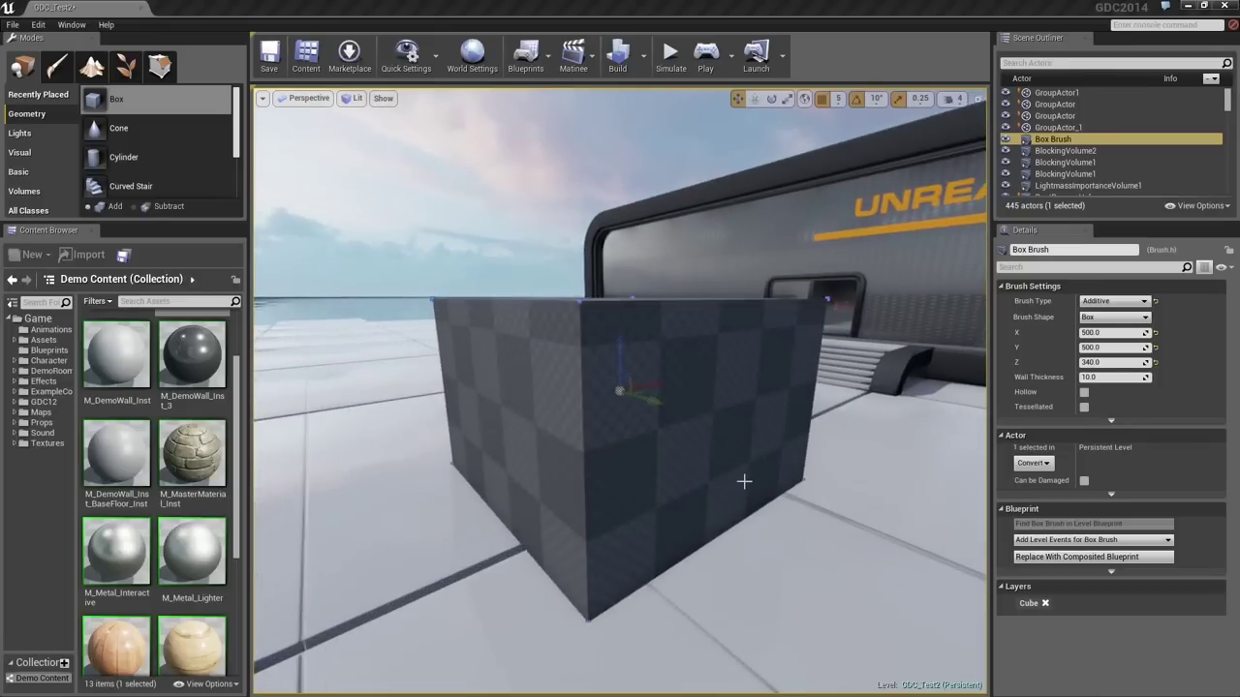
Duplicate the box brush with a sideways offset and set the copy's brush type to Subtractive.
mouse_move(744, 487)
alt+mouse_down()
mouse_move(685, 484)
mouse_move(809, 542)
mouse_move(813, 525)
alt+mouse_up()
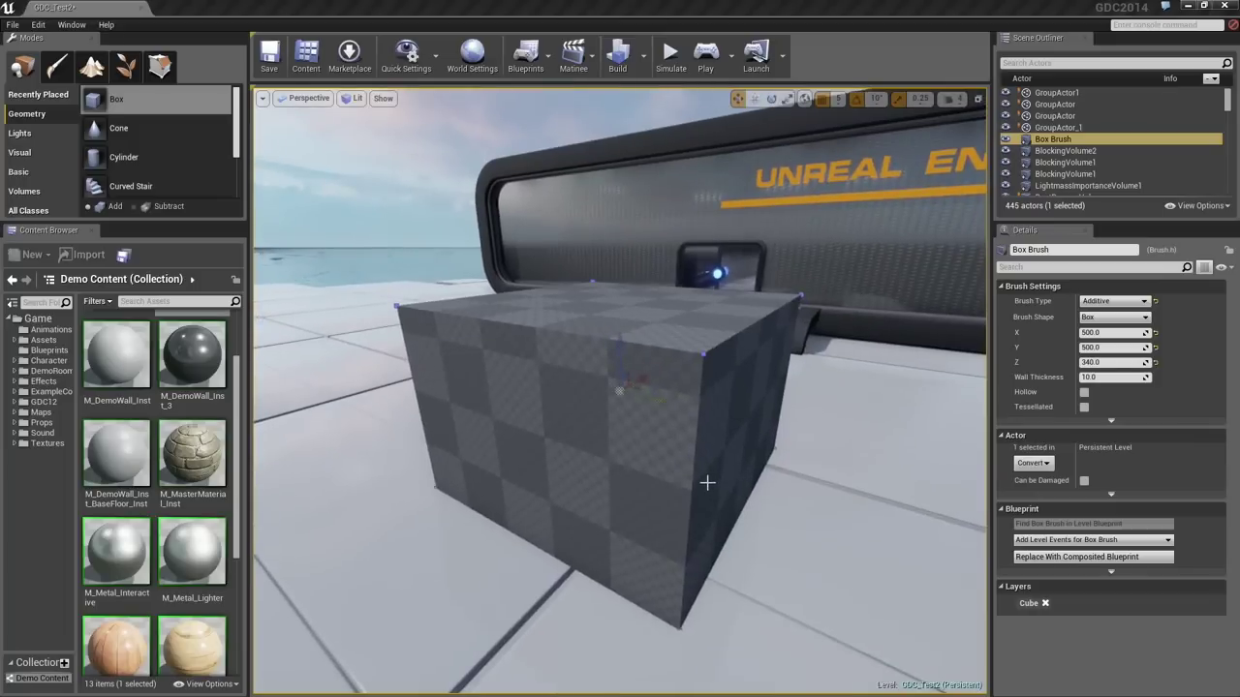
alt+drag(707, 483, 707, 474)
alt+drag(659, 395, 678, 399)
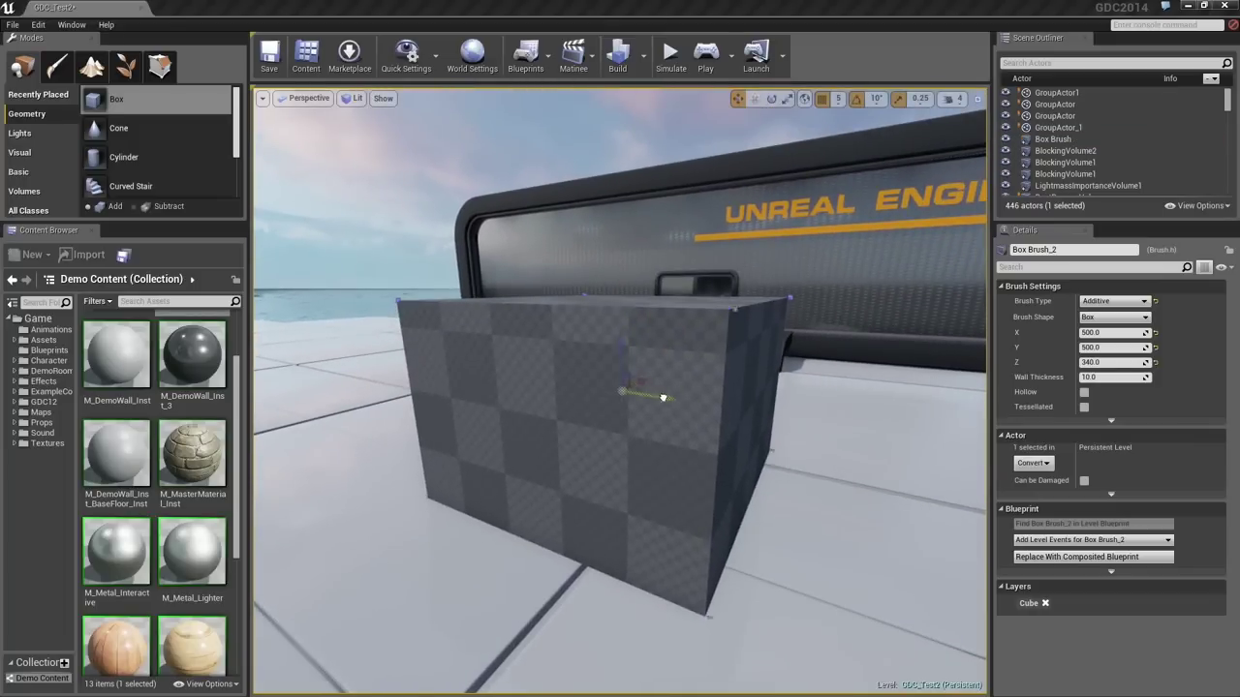
click(1111, 325)
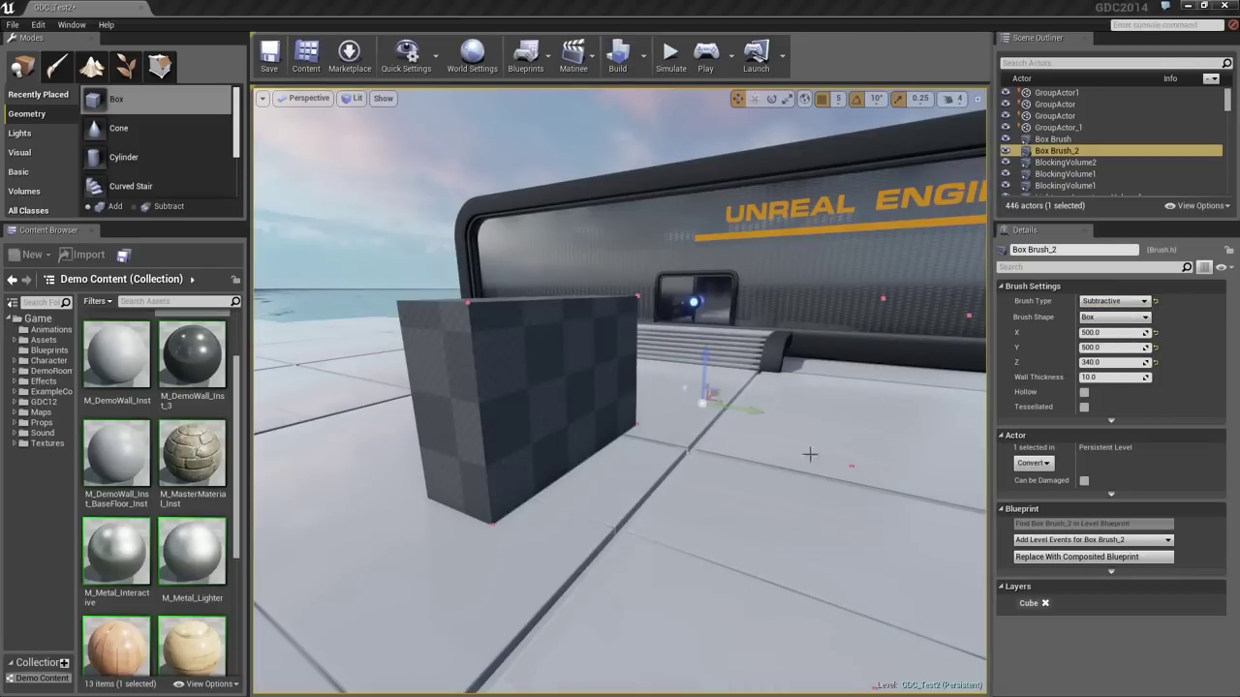
Resize the subtractive brush to X 480, Y 480 and Z 300.
alt+drag(767, 483, 699, 444)
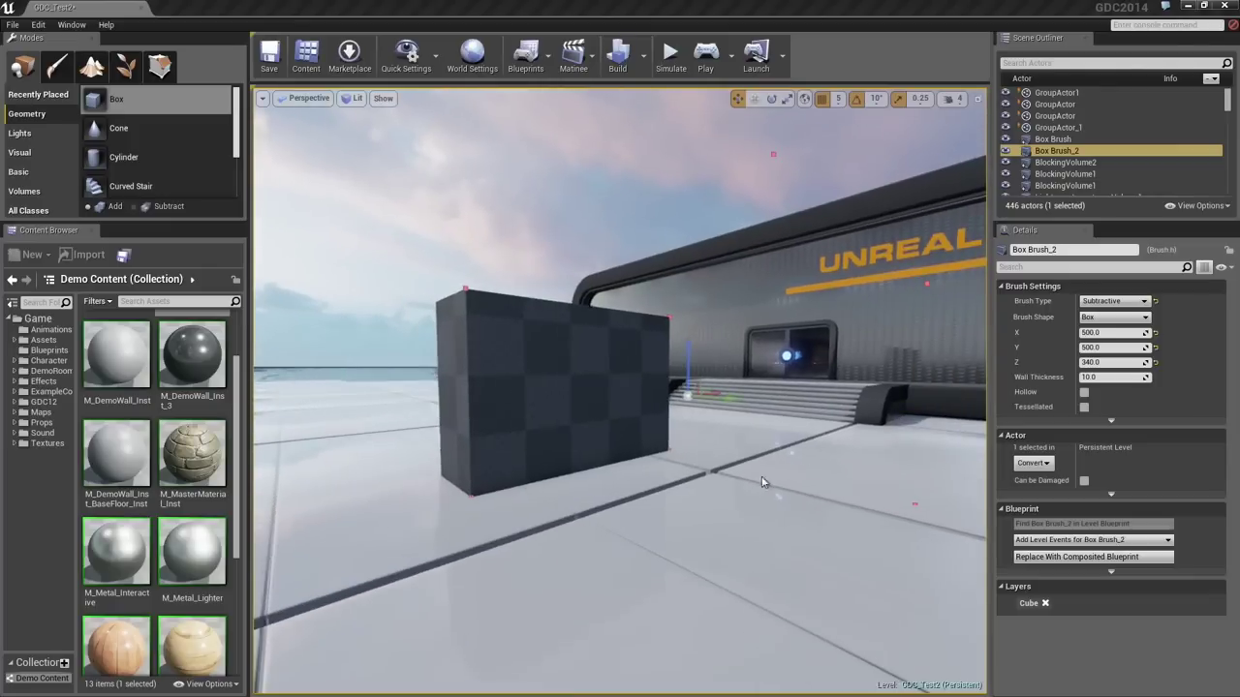
click(1104, 332)
text(480.)
key(Tab)
text(480)
key(Tab)
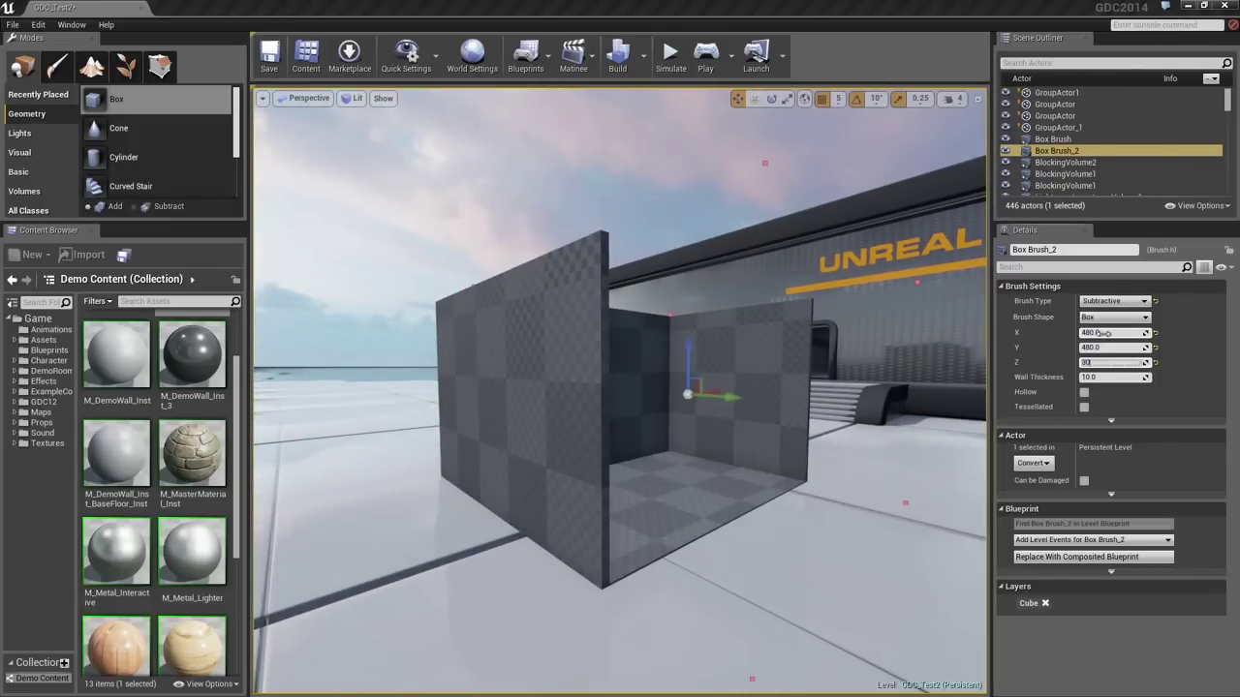
text(300)
key(Return)
Move the subtractive brush into the solid box to hollow out a room with two adjacent sides open.
mouse_move(789, 479)
right_down()
mouse_move(839, 479)
mouse_move(794, 482)
right_up()
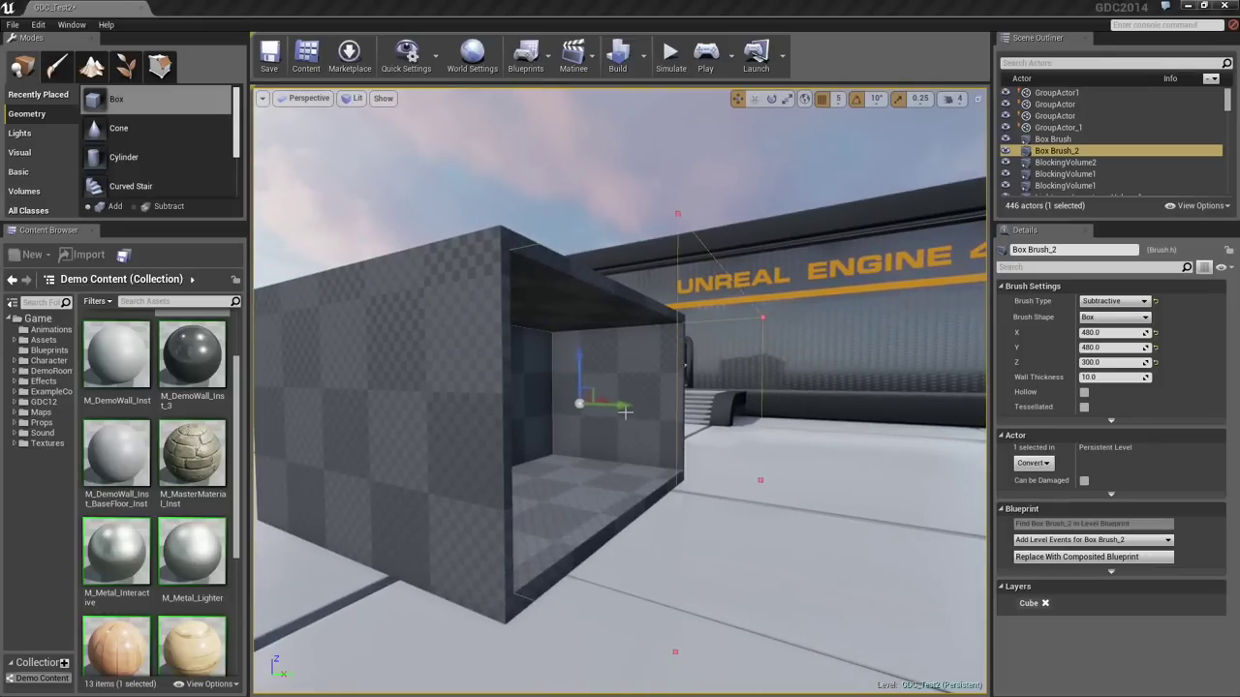
drag(613, 404, 546, 398)
right_drag(575, 420, 485, 420)
right_drag(692, 387, 672, 387)
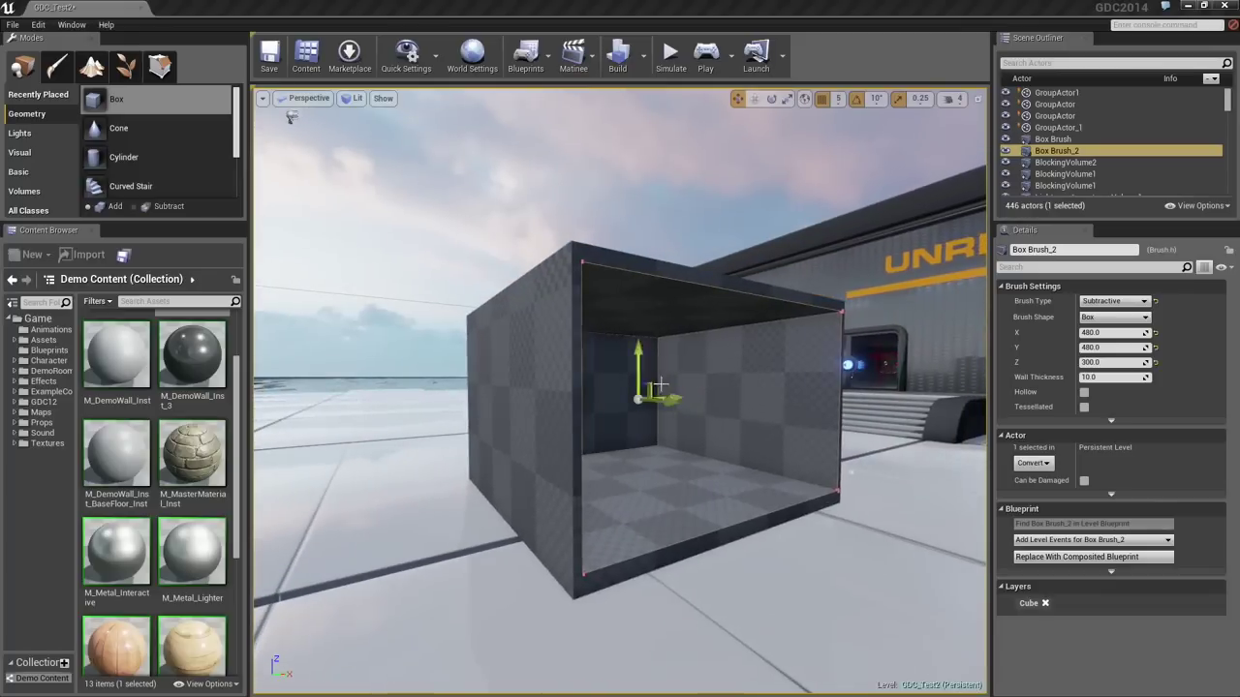
drag(675, 394, 671, 396)
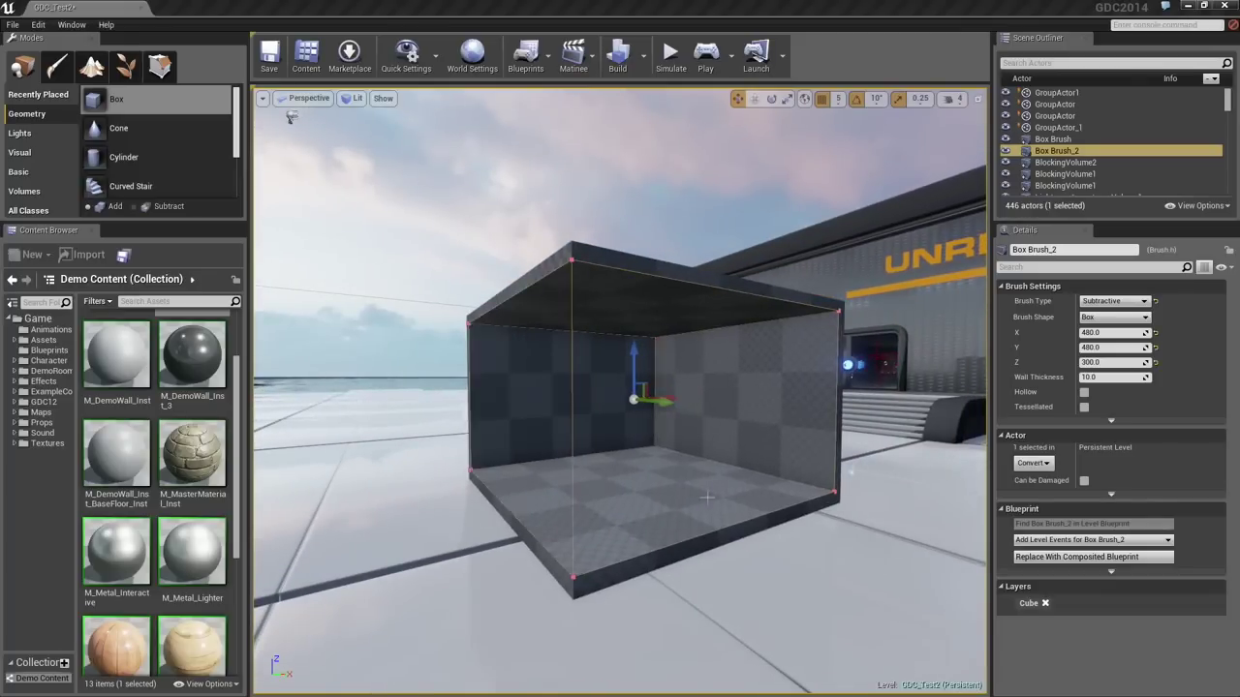
Duplicate the subtractive brush and resize the copy to X 20, Y 150 and Z 250 for a doorway.
mouse_move(672, 430)
right_down()
mouse_move(632, 424)
mouse_move(689, 425)
mouse_move(678, 425)
right_up()
drag(634, 417, 520, 405)
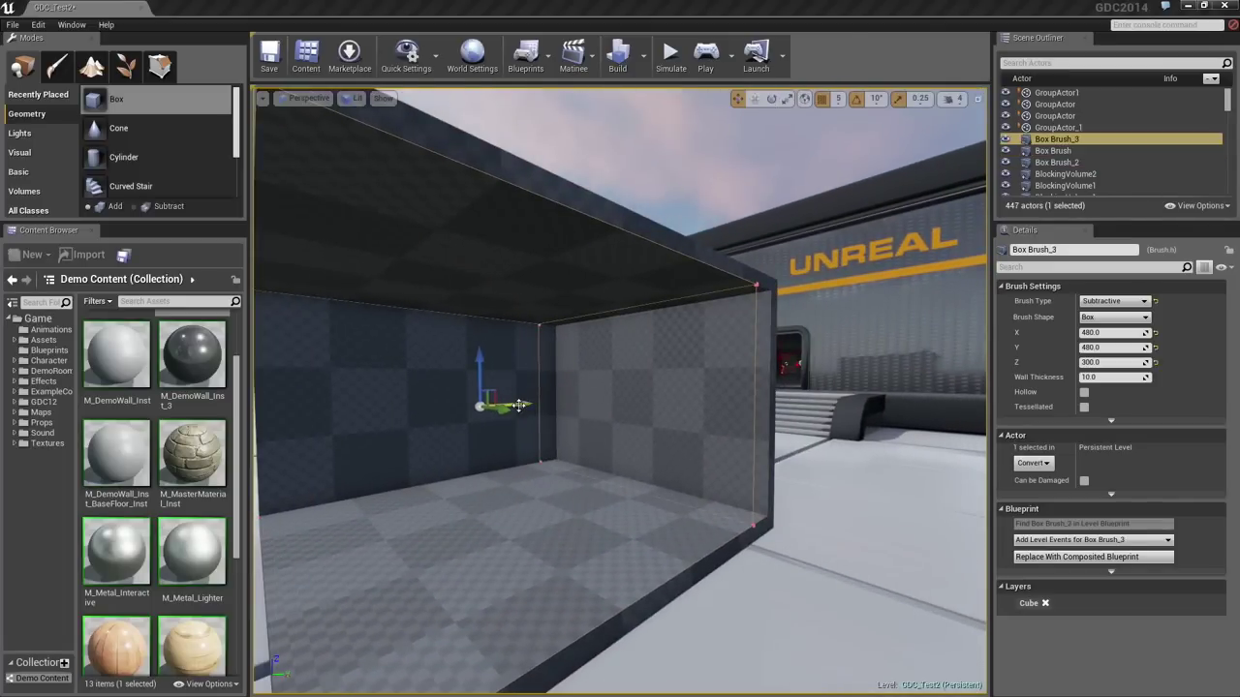
click(1103, 332)
text(20)
key(Tab)
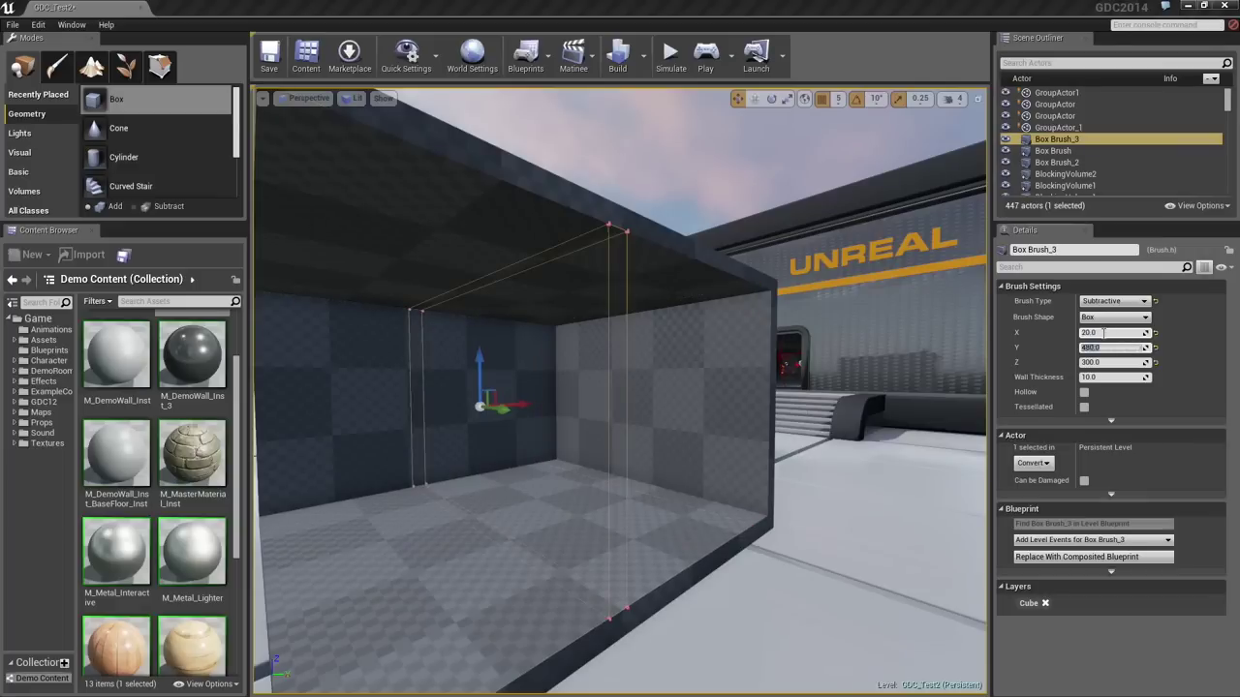
text(150)
key(Tab)
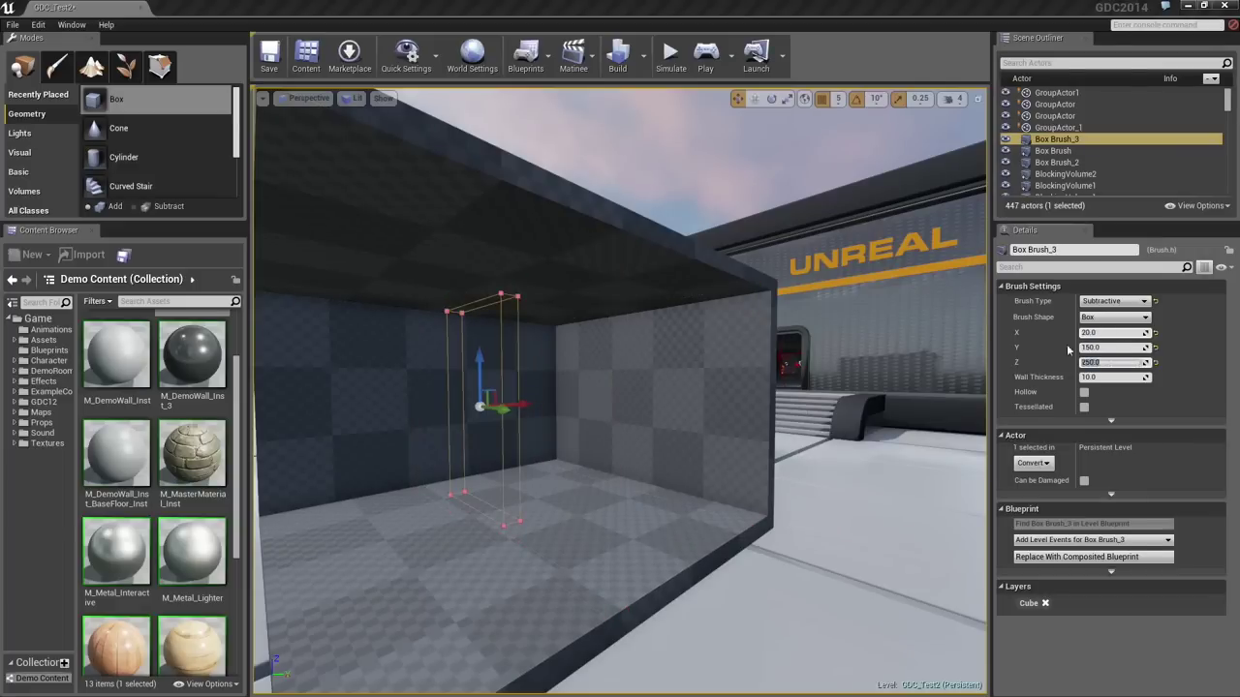
Position the doorway brush in the wall facing the building so that it cuts an opening through it.
drag(522, 399, 663, 417)
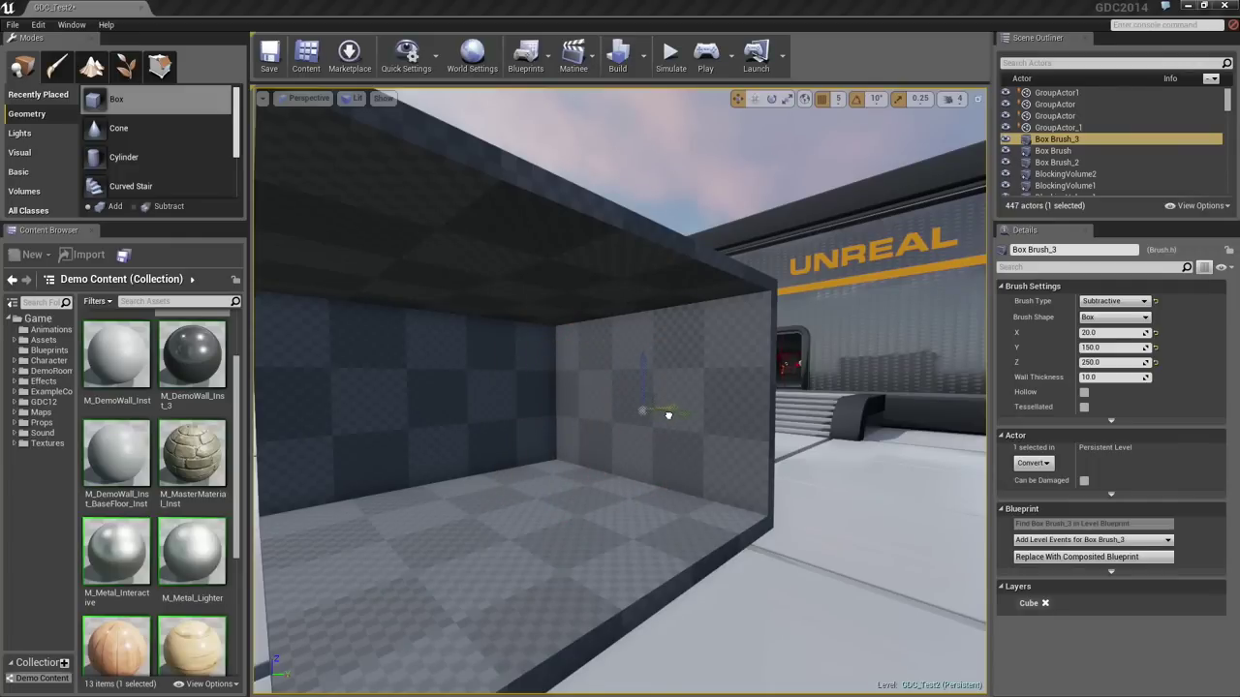
drag(664, 416, 665, 416)
mouse_move(687, 477)
right_down()
mouse_move(620, 470)
mouse_move(794, 474)
right_up()
right_drag(823, 402, 773, 402)
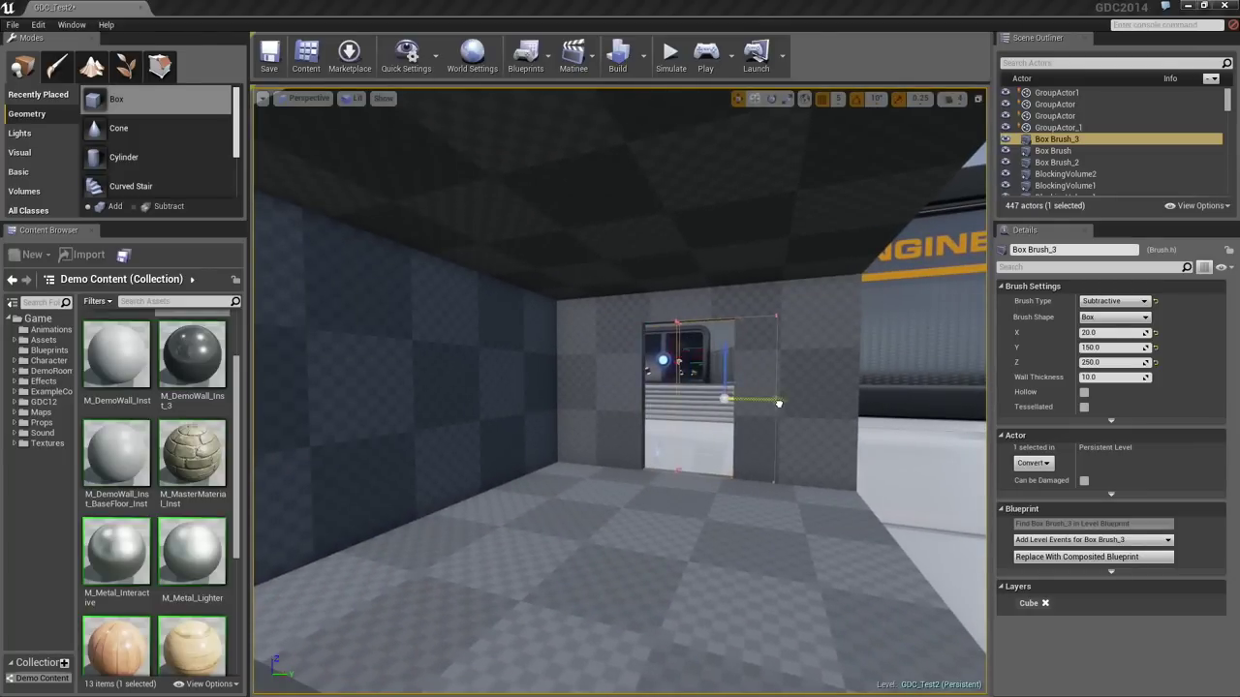
drag(778, 403, 779, 403)
right_drag(760, 506, 655, 529)
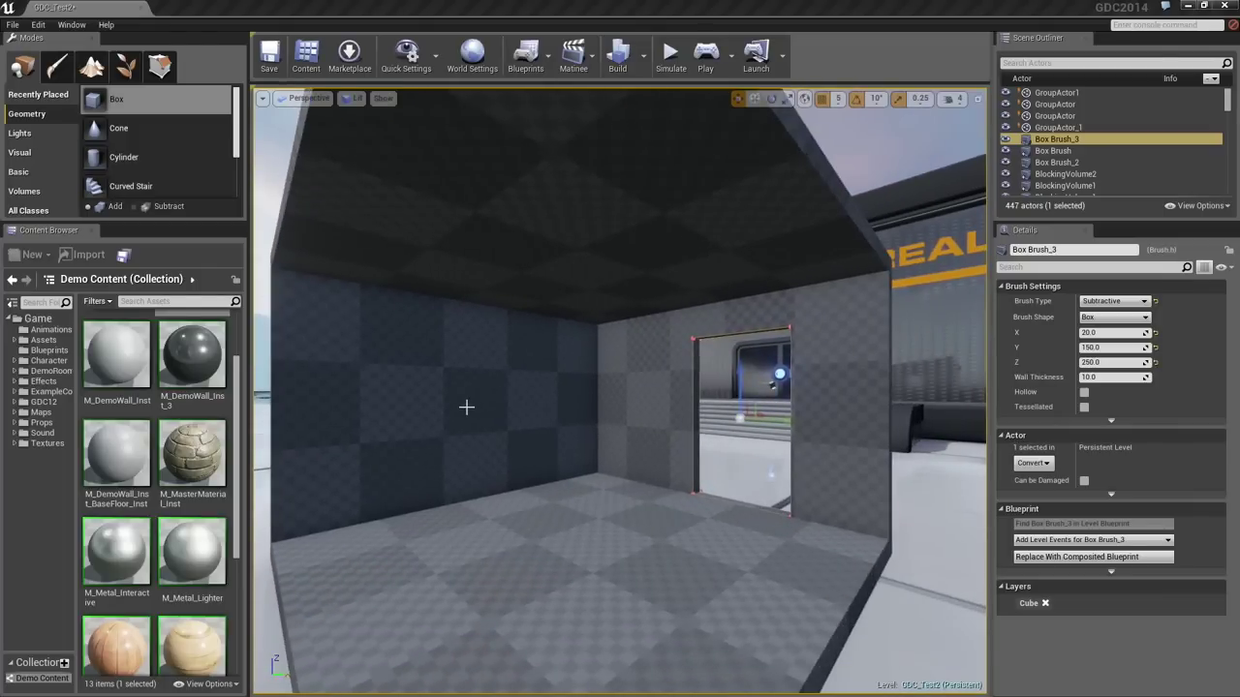
Select all adjacent wall surfaces of the room and apply the M_MasterMaterial_Inst brick material to them.
click(466, 408)
click(1034, 454)
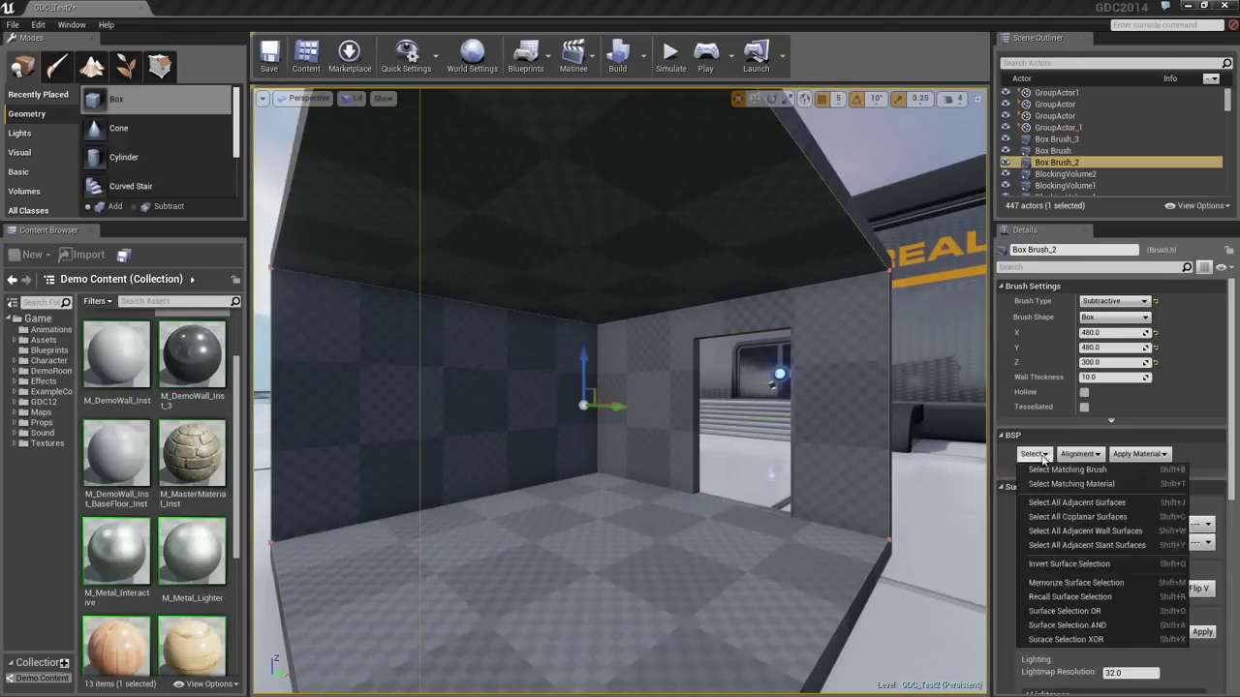
click(1079, 532)
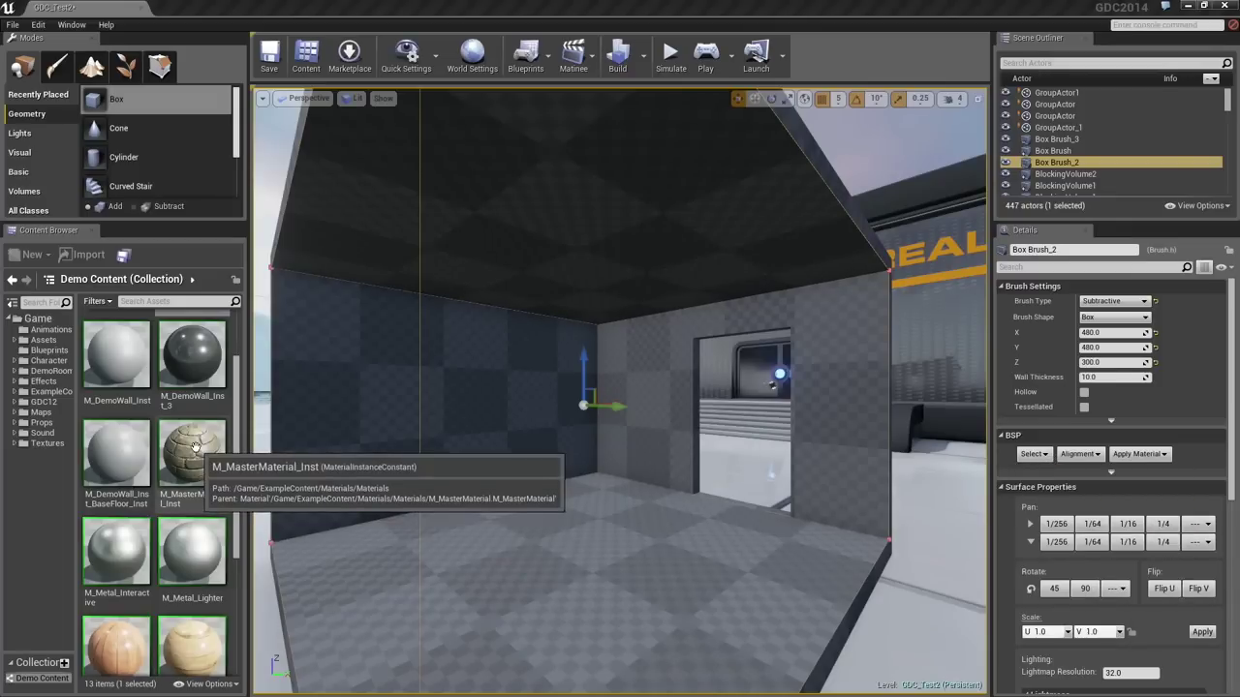
click(222, 459)
drag(222, 459, 473, 398)
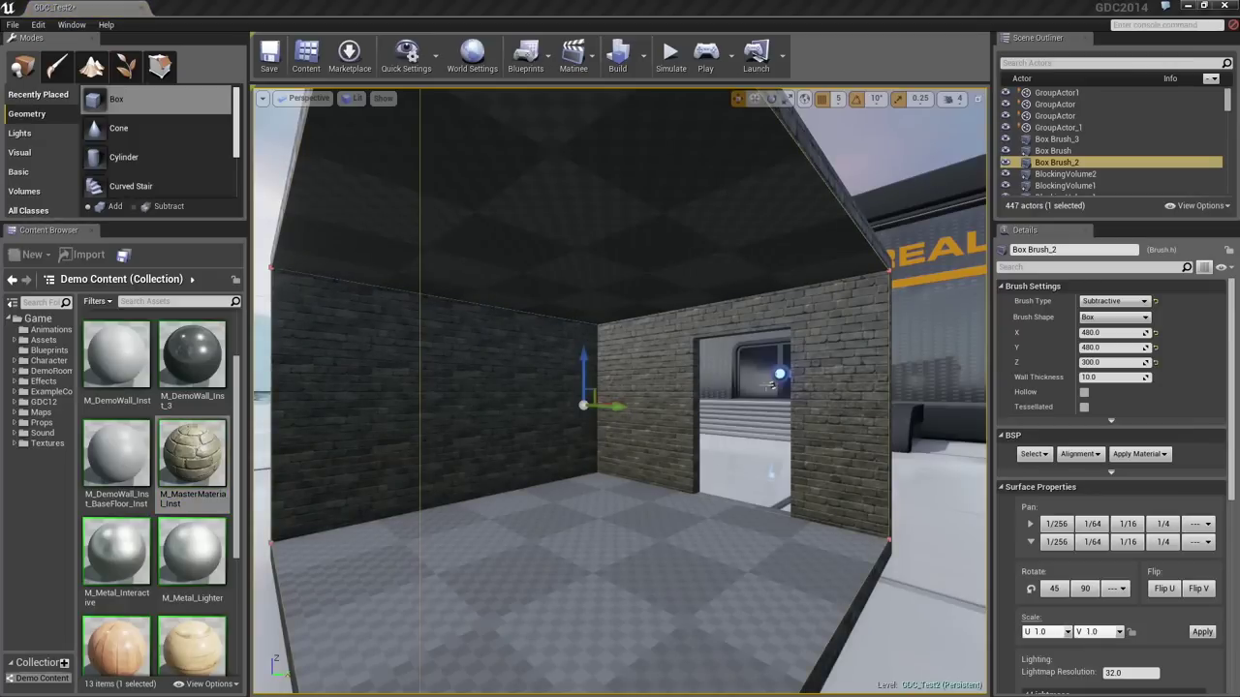
Apply the M_Metal_Lighter material to the room's ceiling.
right_drag(197, 521, 196, 463)
drag(206, 490, 593, 197)
right_drag(592, 364, 587, 417)
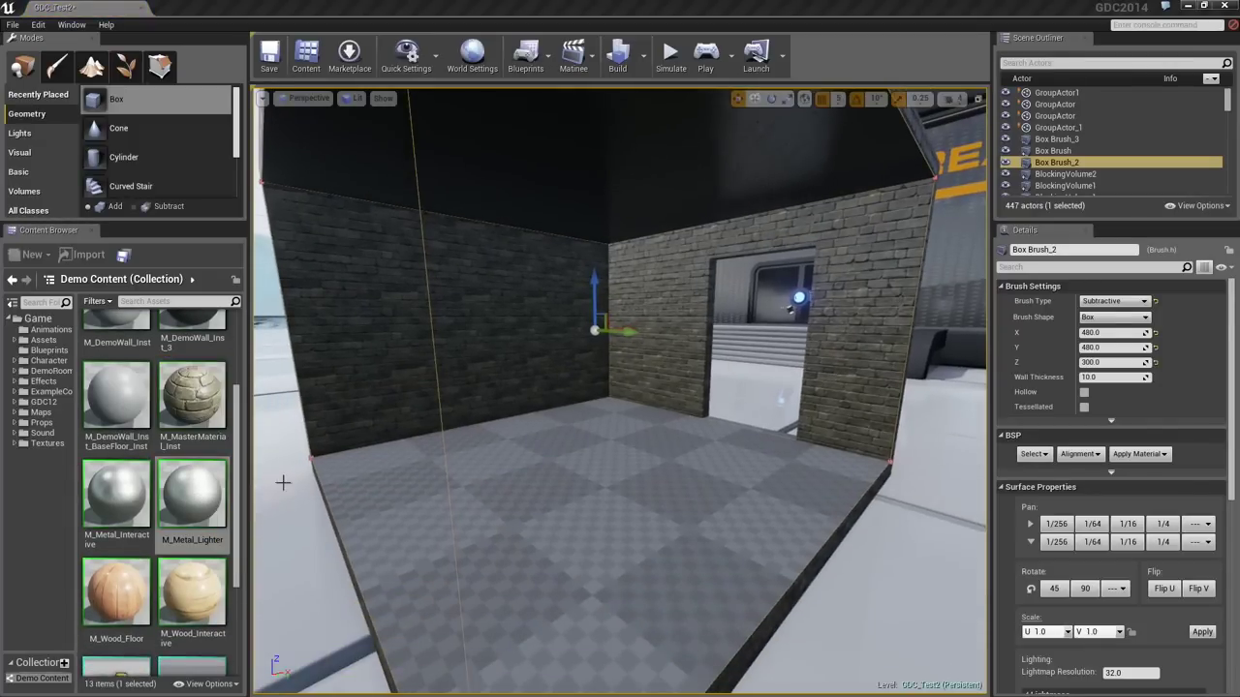
Apply the M_Wood_Floor material to the room's floor and rotate its texture by 90 degrees.
click(116, 591)
drag(117, 591, 567, 493)
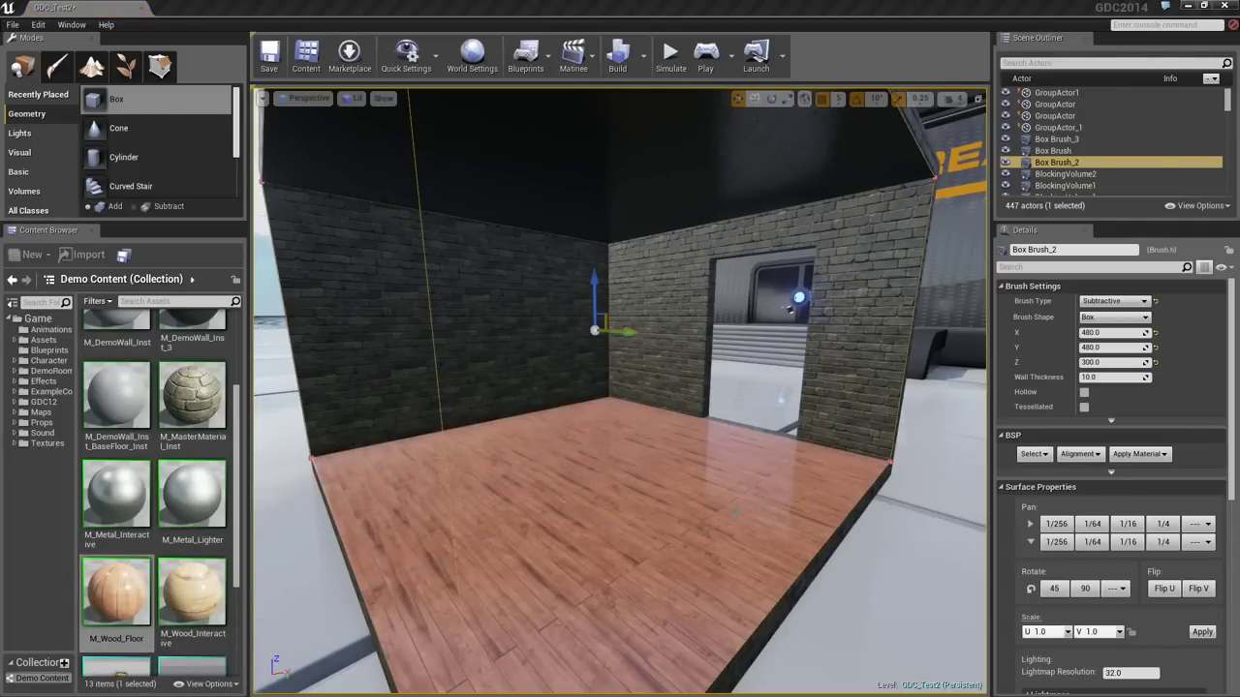
click(1085, 588)
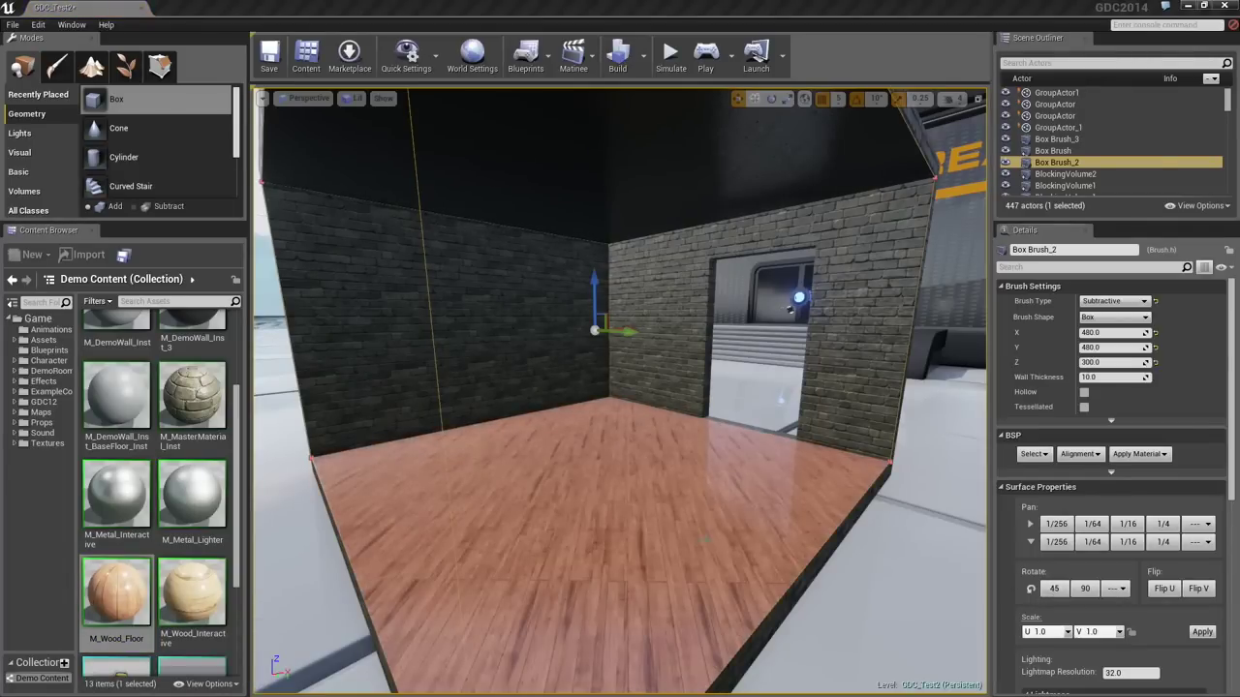
mouse_move(620, 388)
right_down()
mouse_move(582, 368)
mouse_move(673, 374)
mouse_move(620, 387)
right_up()
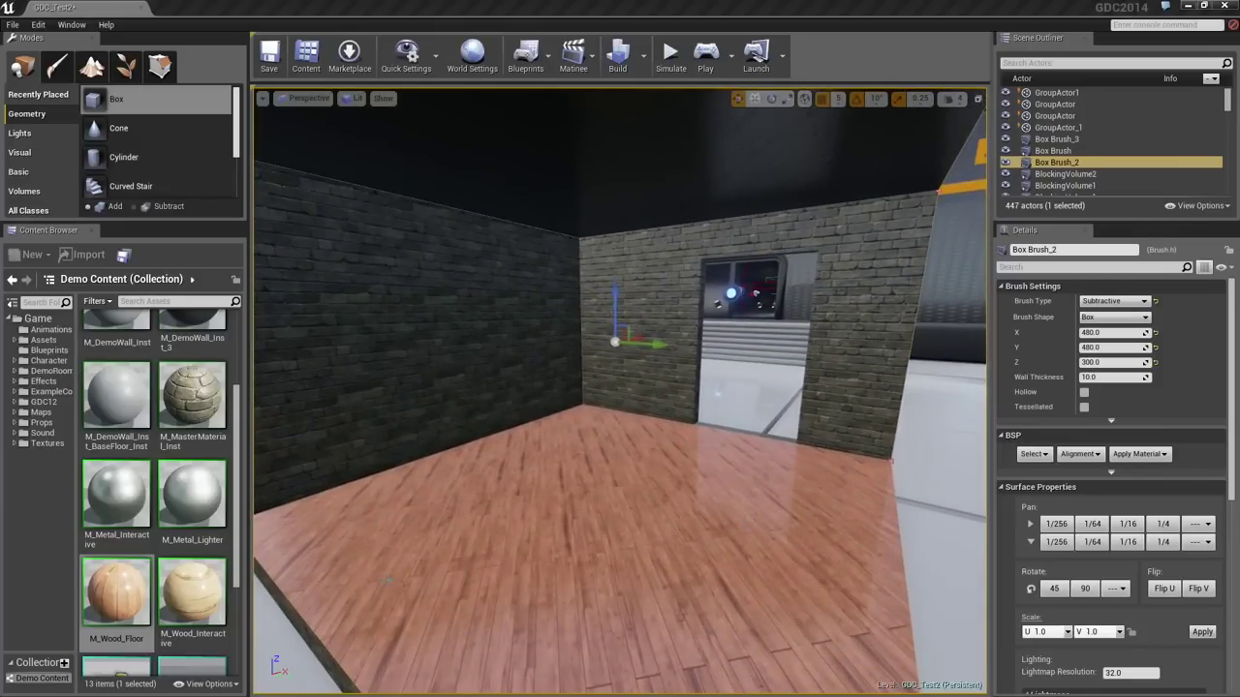
Place SM_TableRound in the room with an SM_Chair on either side, rotating the chairs to face the table.
scroll(114, 607, down, 3)
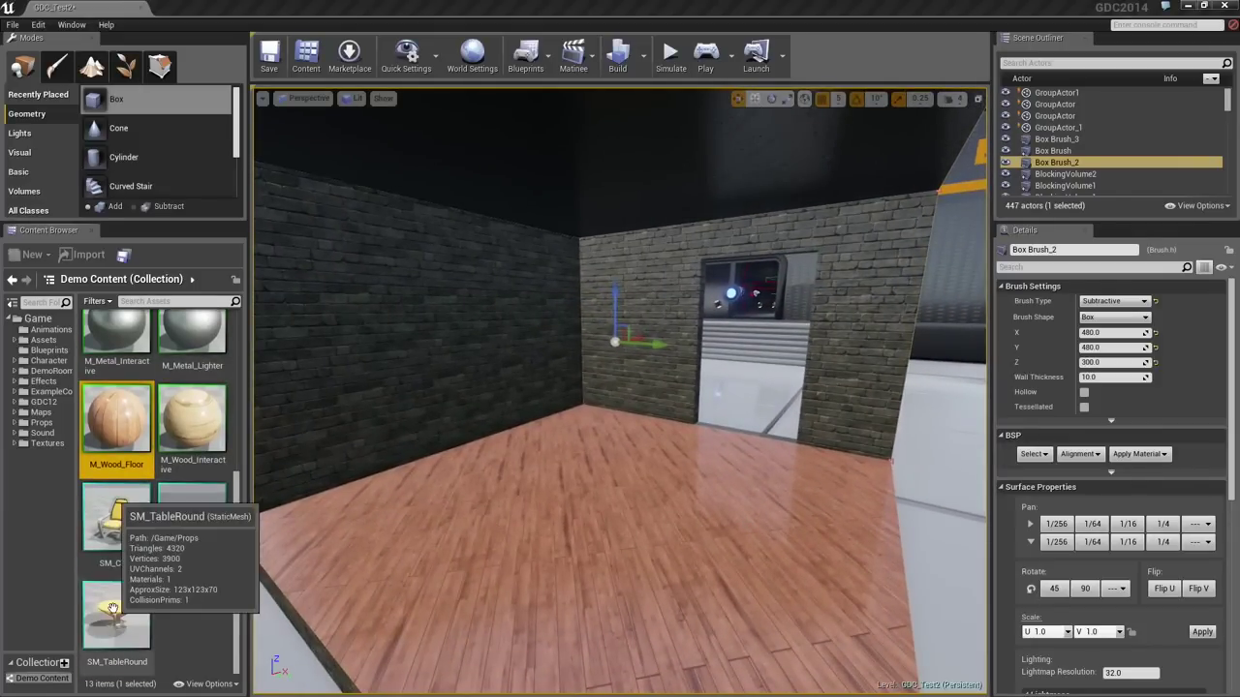
drag(113, 608, 601, 518)
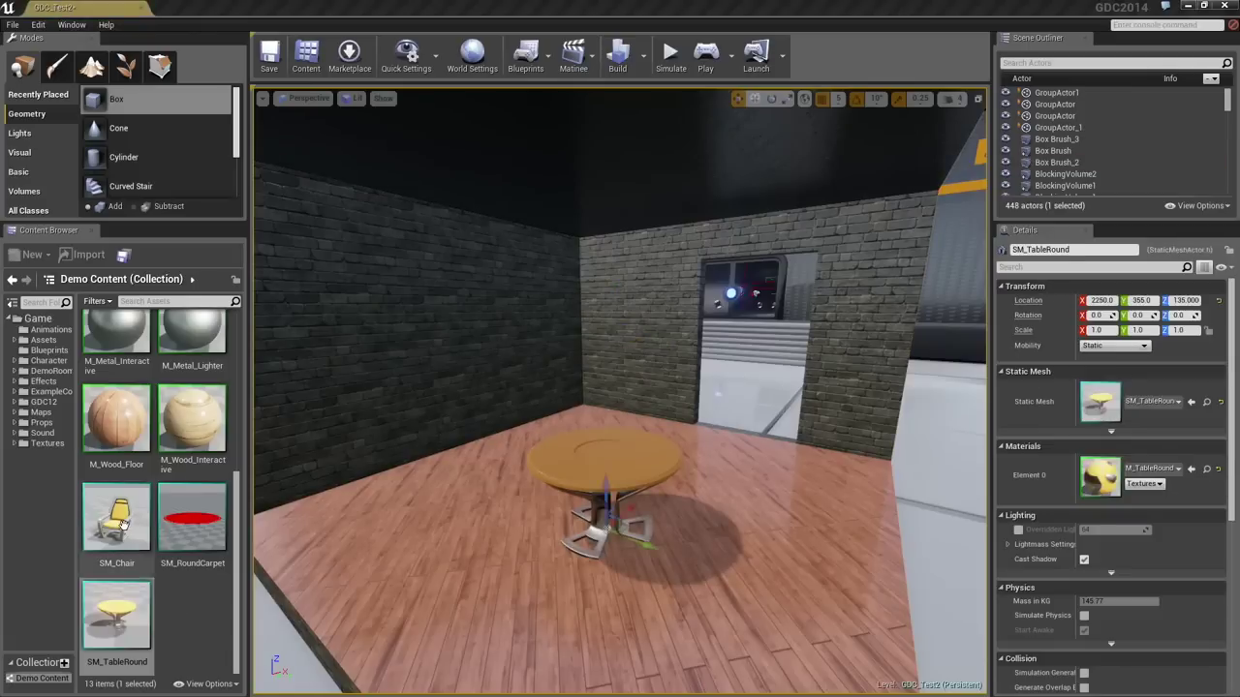
drag(121, 523, 518, 592)
key(e)
drag(116, 523, 937, 607)
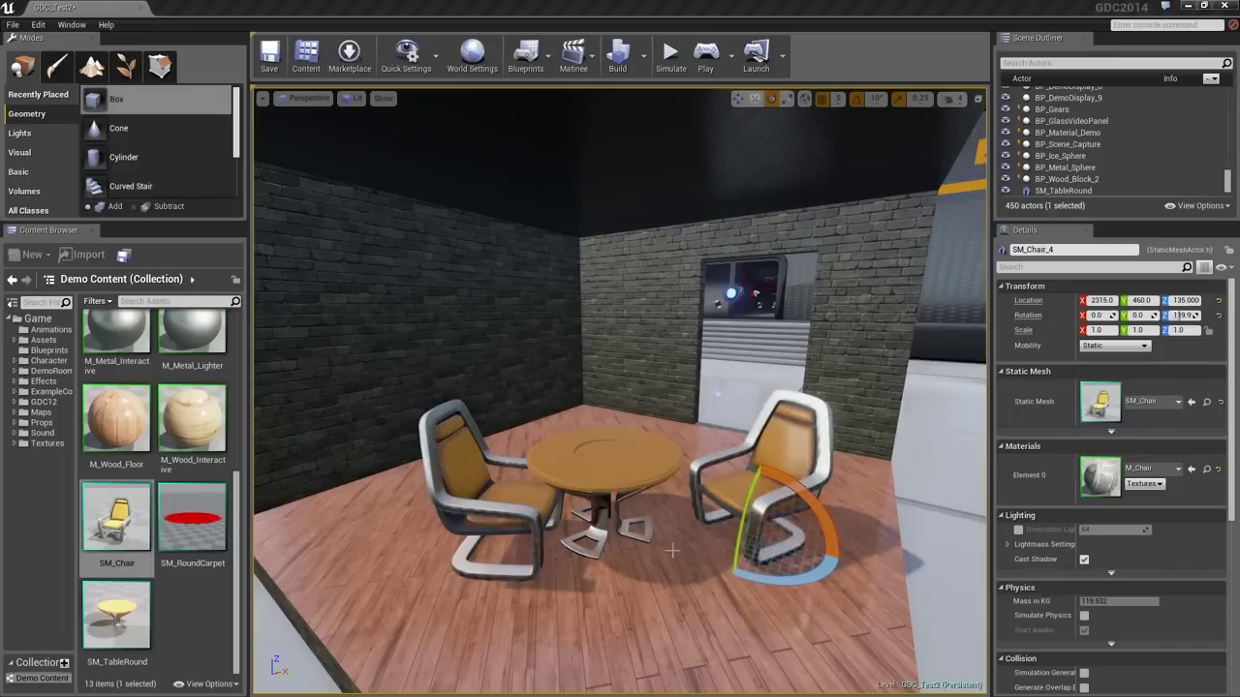
Hang a BP_CeilingLamp from the ceiling above the round table.
scroll(184, 427, up, 5)
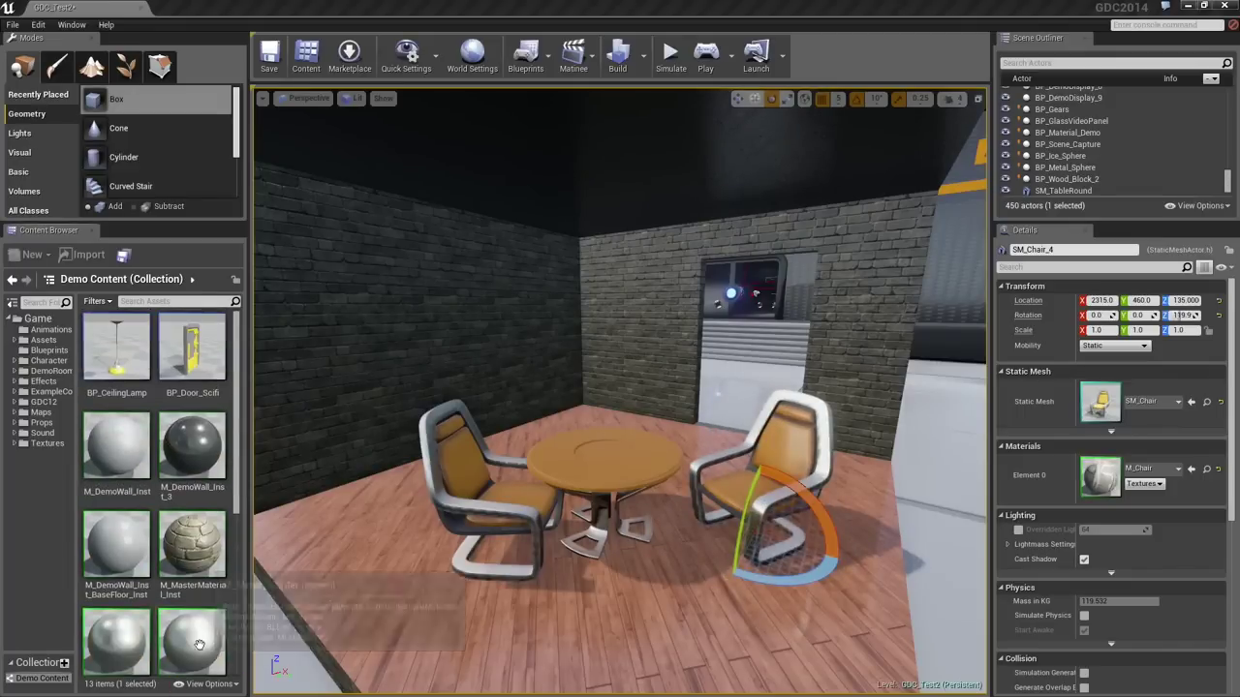
drag(117, 349, 593, 108)
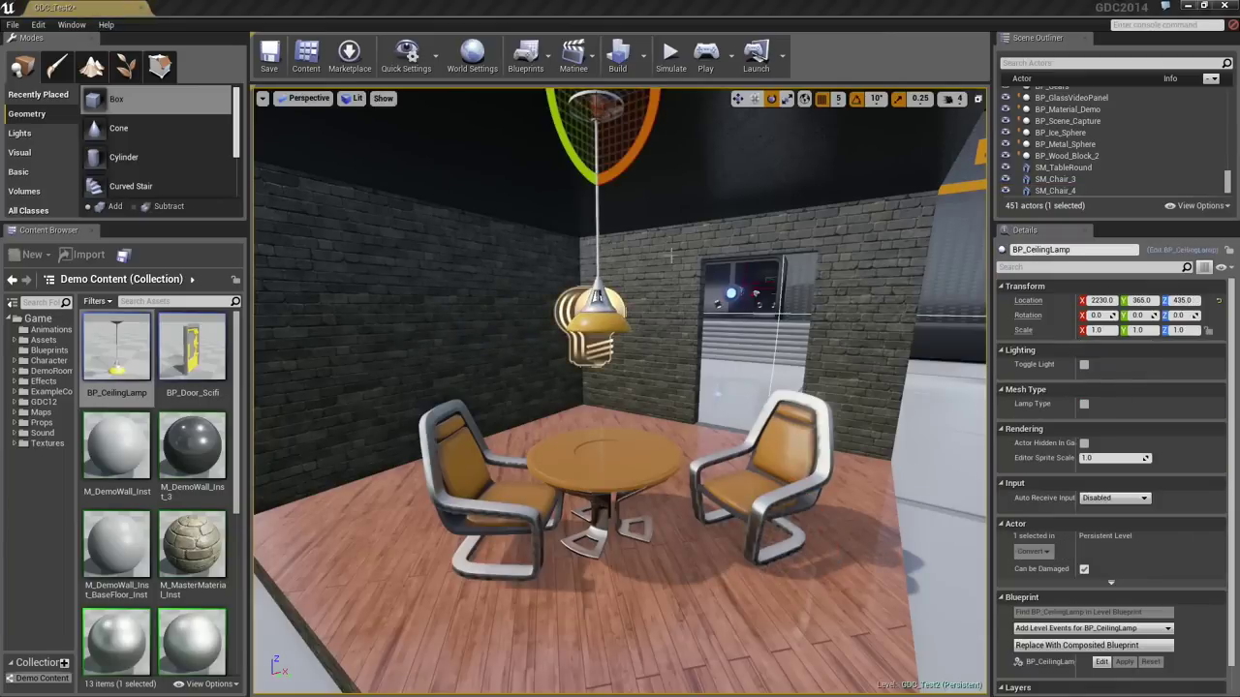
mouse_move(695, 388)
right_down()
mouse_move(696, 349)
mouse_move(694, 388)
right_up()
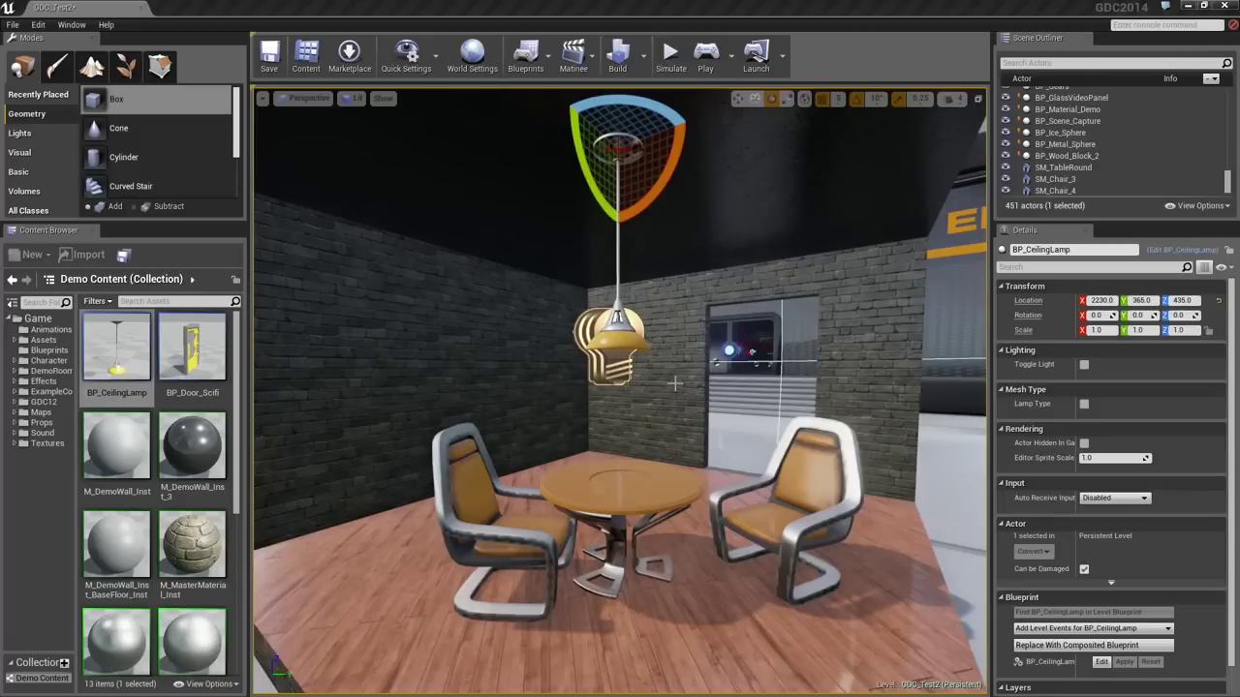
drag(702, 419, 701, 380)
right_drag(706, 420, 710, 393)
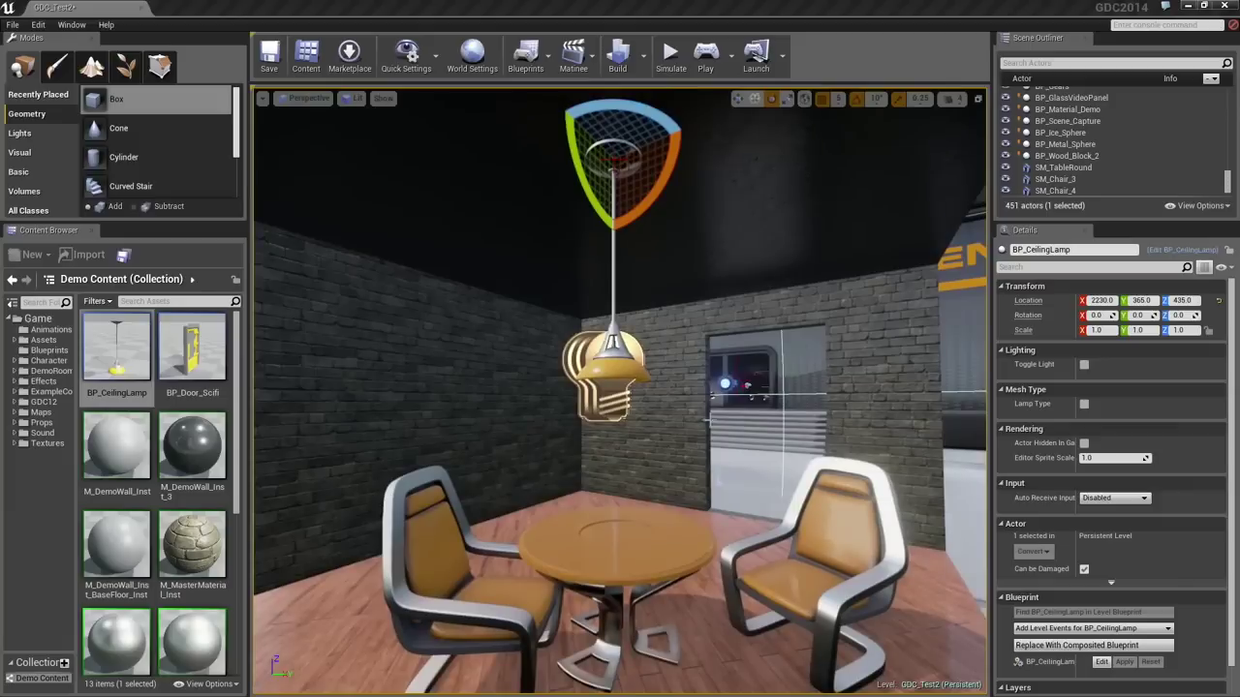
Turn on the ceiling lamp's Toggle Light option and hide the editor icons with game view.
click(1084, 365)
mouse_move(777, 401)
right_down()
mouse_move(741, 391)
mouse_move(789, 392)
mouse_move(732, 391)
mouse_move(765, 380)
right_up()
key(g)
Duplicate the ceiling lamp and move the copy toward the room's corner, lowered to Z 320.
right_drag(678, 387, 730, 365)
key(w)
alt+drag(598, 192, 816, 350)
right_drag(814, 471, 908, 484)
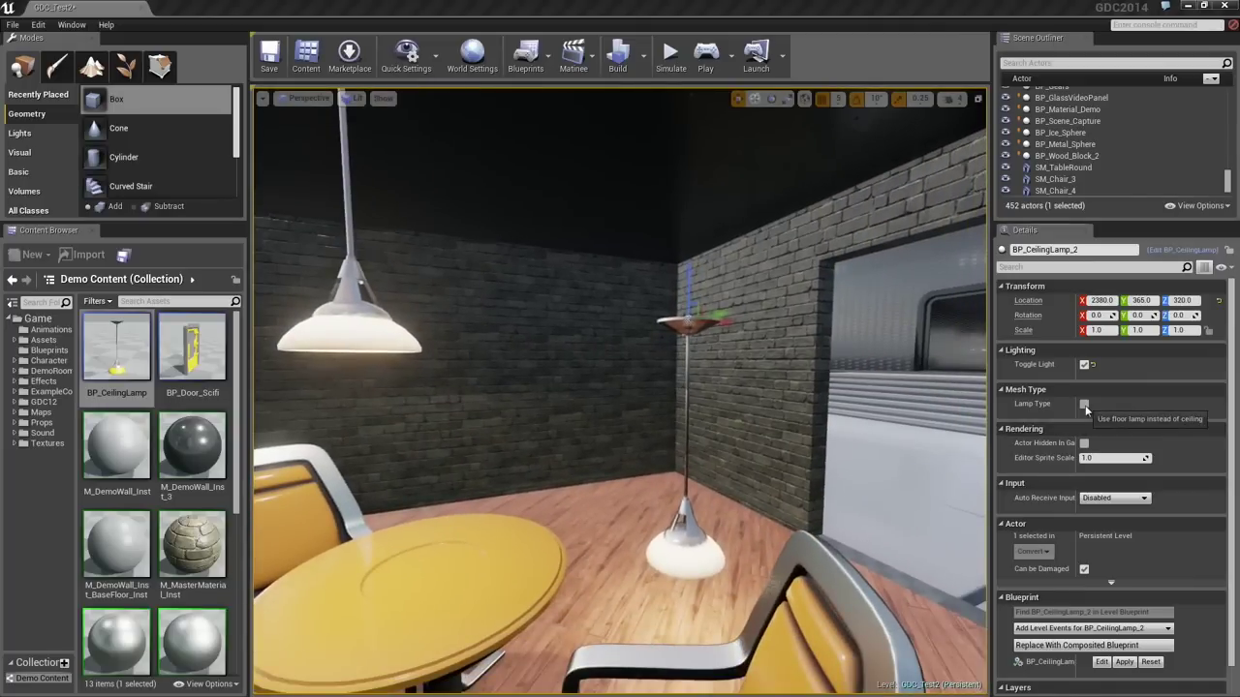
Switch the copied ceiling lamp to the floor lamp type and stand it on the floor in the room's corner at X 2490, Y 140, Z 135.
click(1083, 405)
drag(692, 282, 692, 528)
drag(715, 597, 607, 456)
key(End)
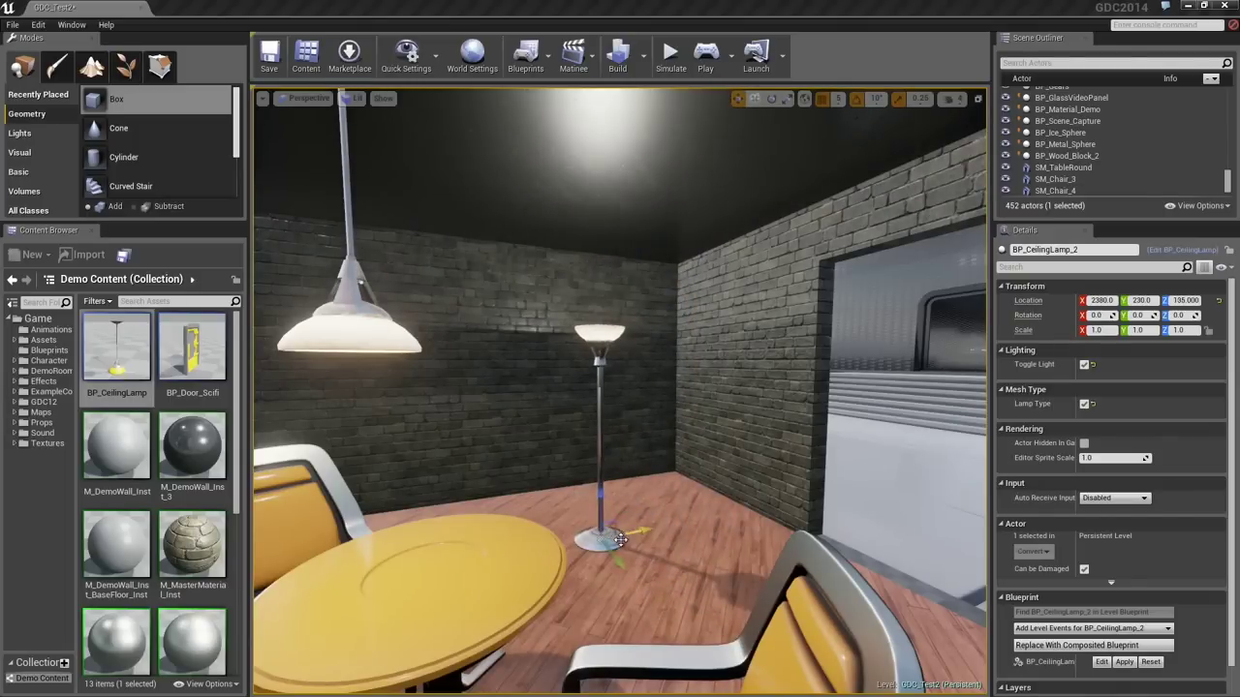
drag(618, 543, 653, 504)
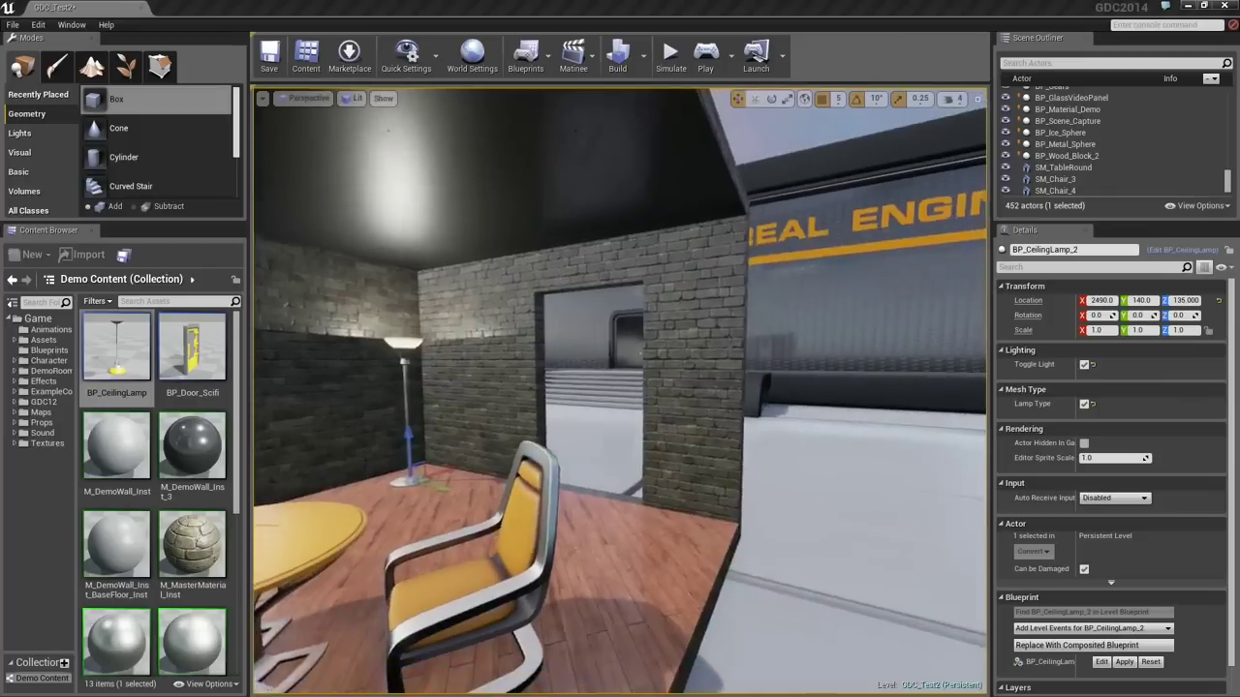
Place BP_Door_Scifi in the doorway of the brick wall at X 2550, Y 370, Z 135.
right_drag(653, 504, 622, 438)
key(w)
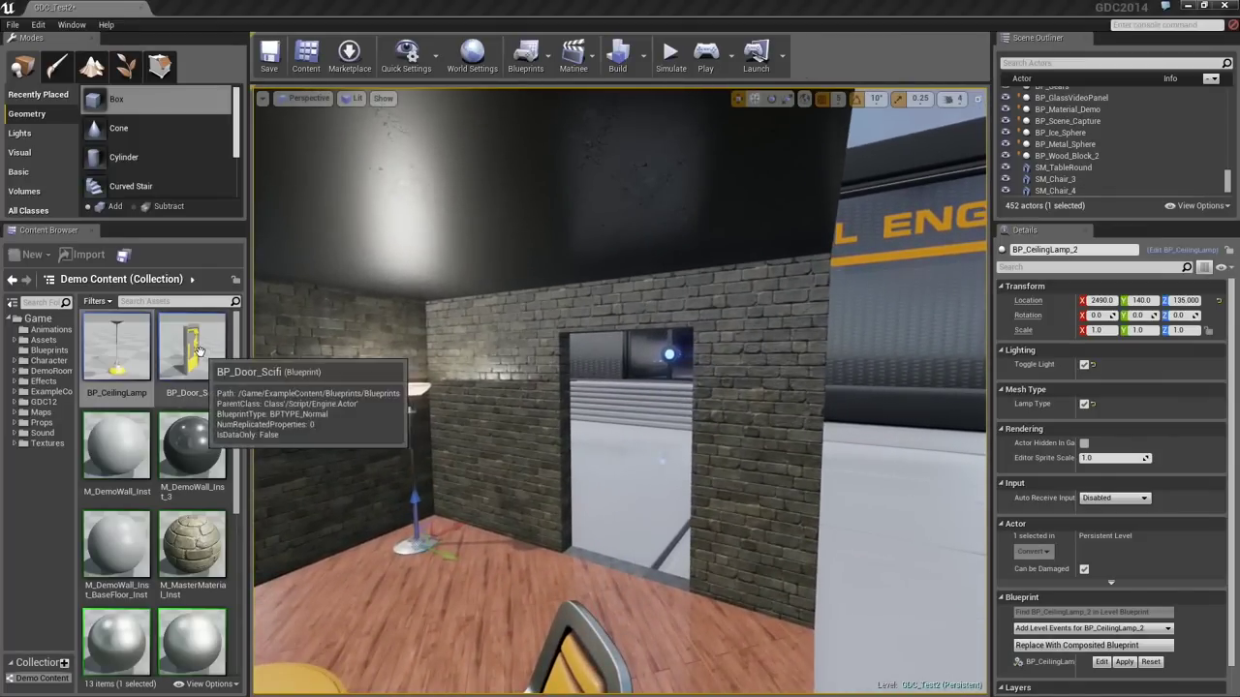
drag(193, 351, 611, 572)
right_drag(612, 572, 623, 574)
key(s)
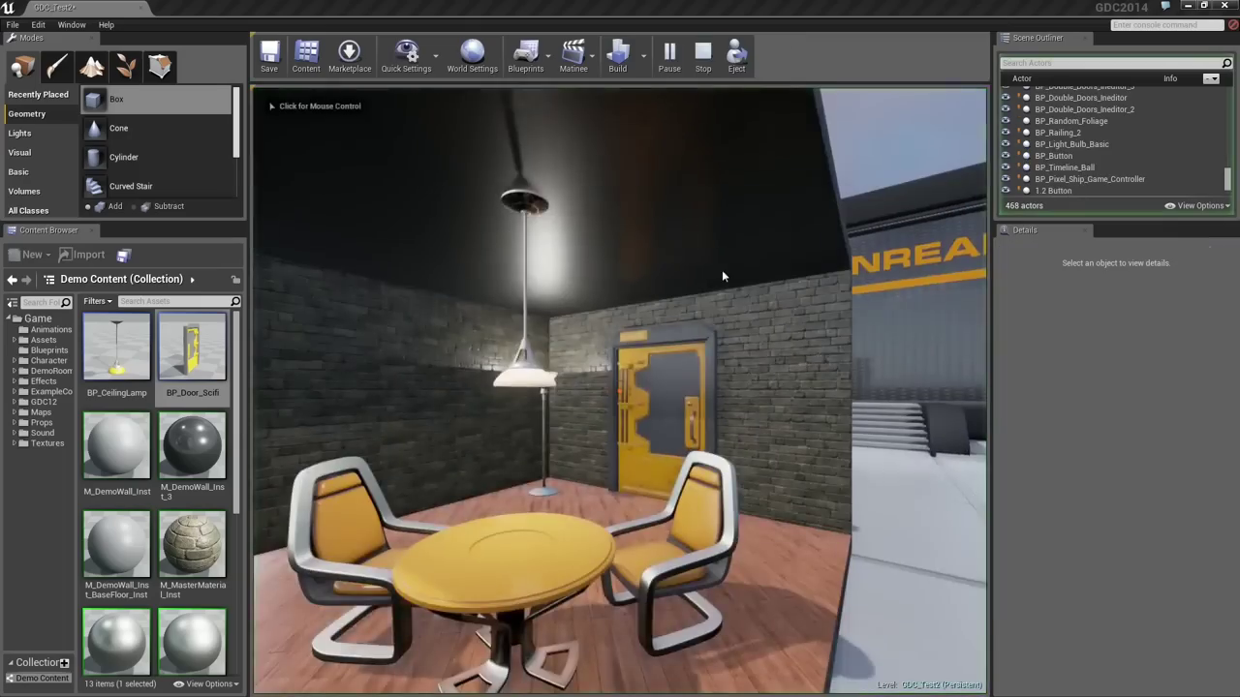
Playtest the furnished room and walk up to the sci-fi door and back to check how it opens and closes.
click(722, 269)
key(w)
key(w)
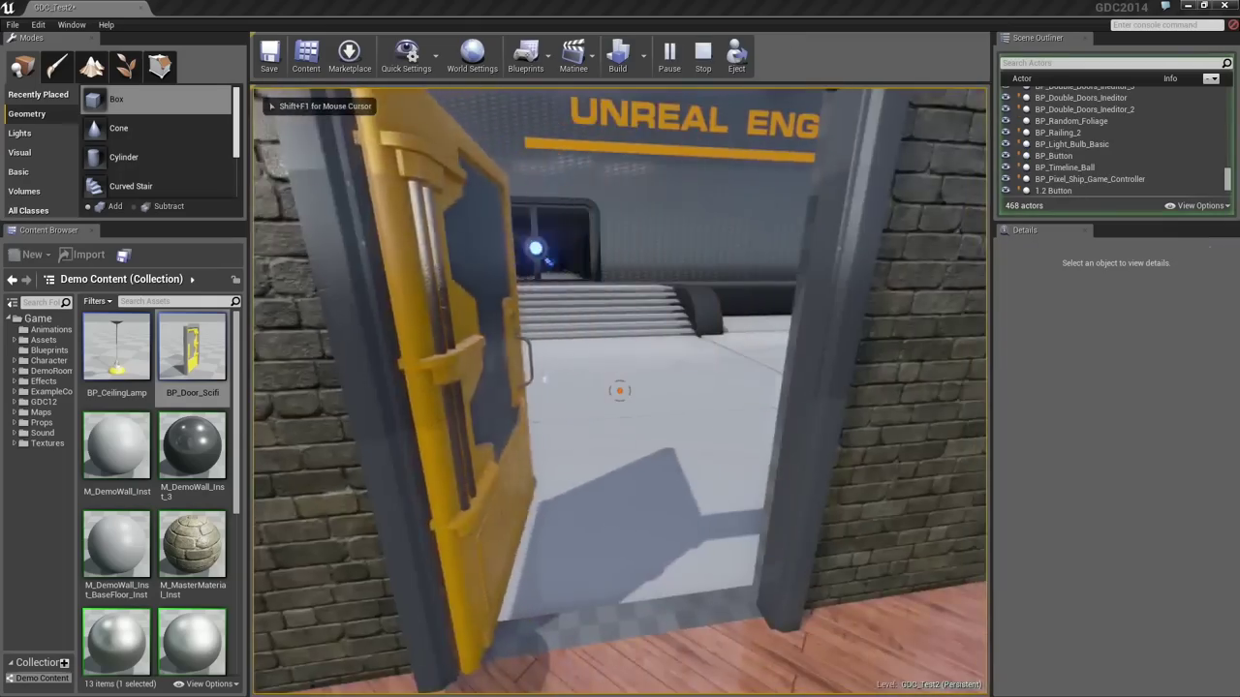
key(w)
key(w)
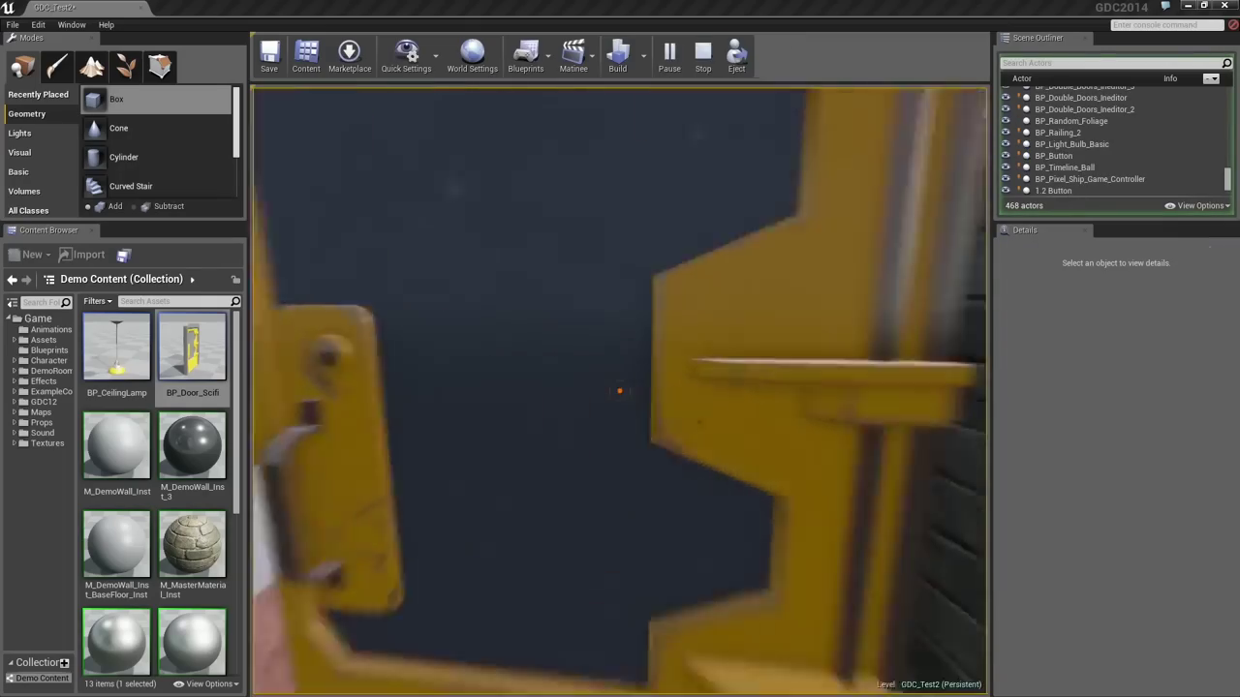
key(s)
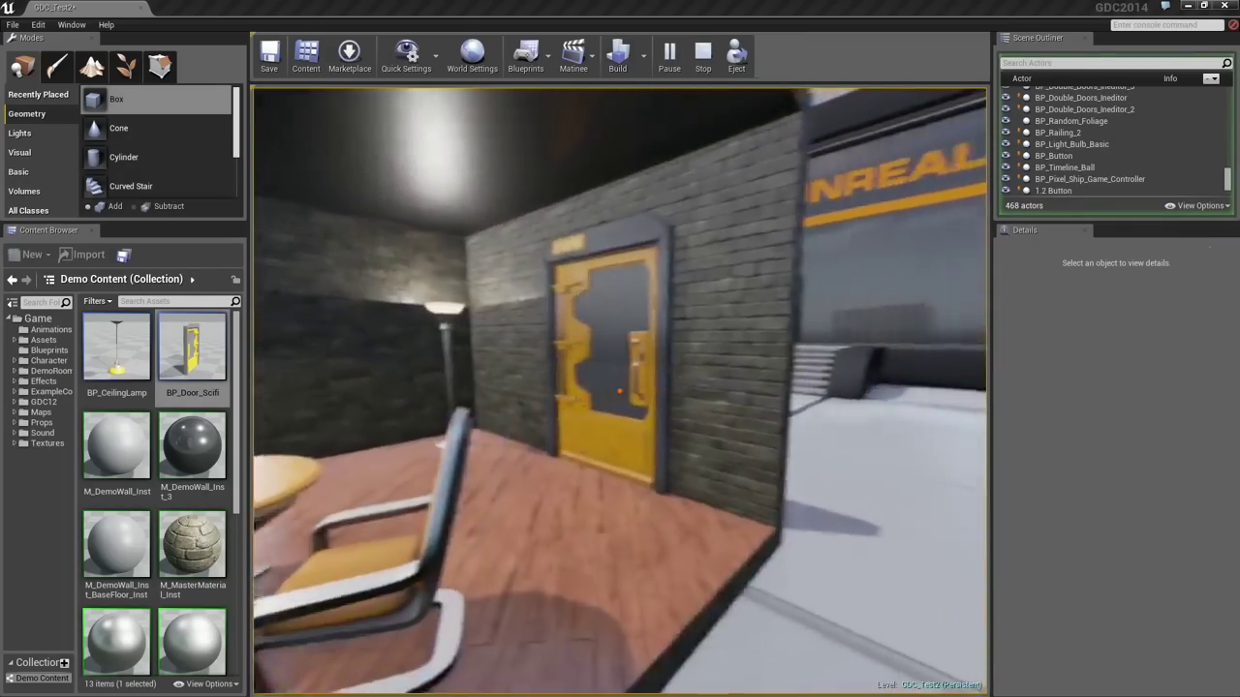
Walk out through the sci-fi door and the hallway door to the Base color, Roughness and Metallic spheres, and end the play session.
key(w)
key(w)
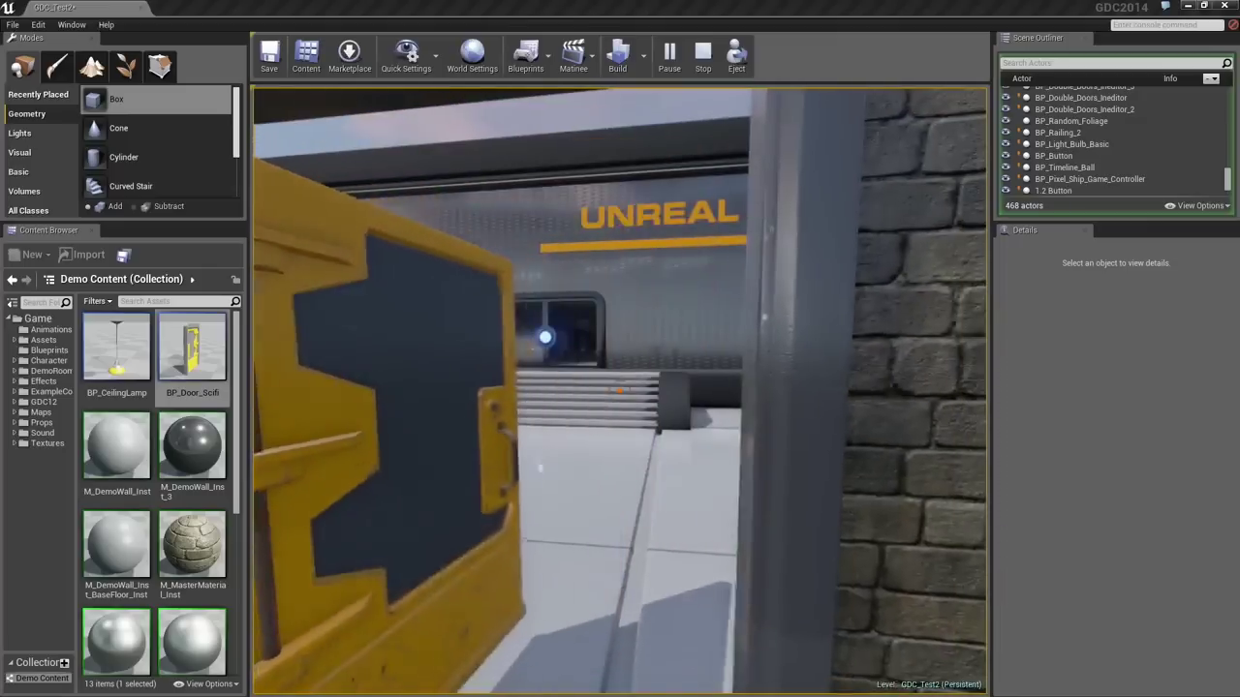
key(w)
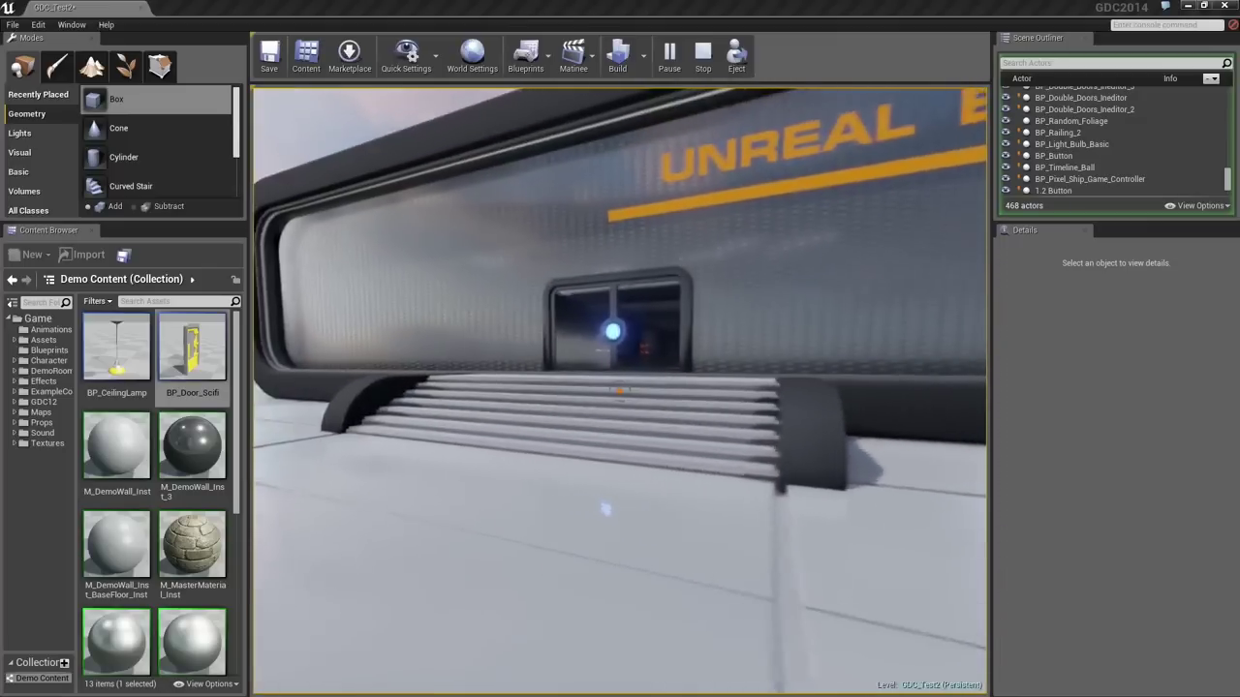
key(w)
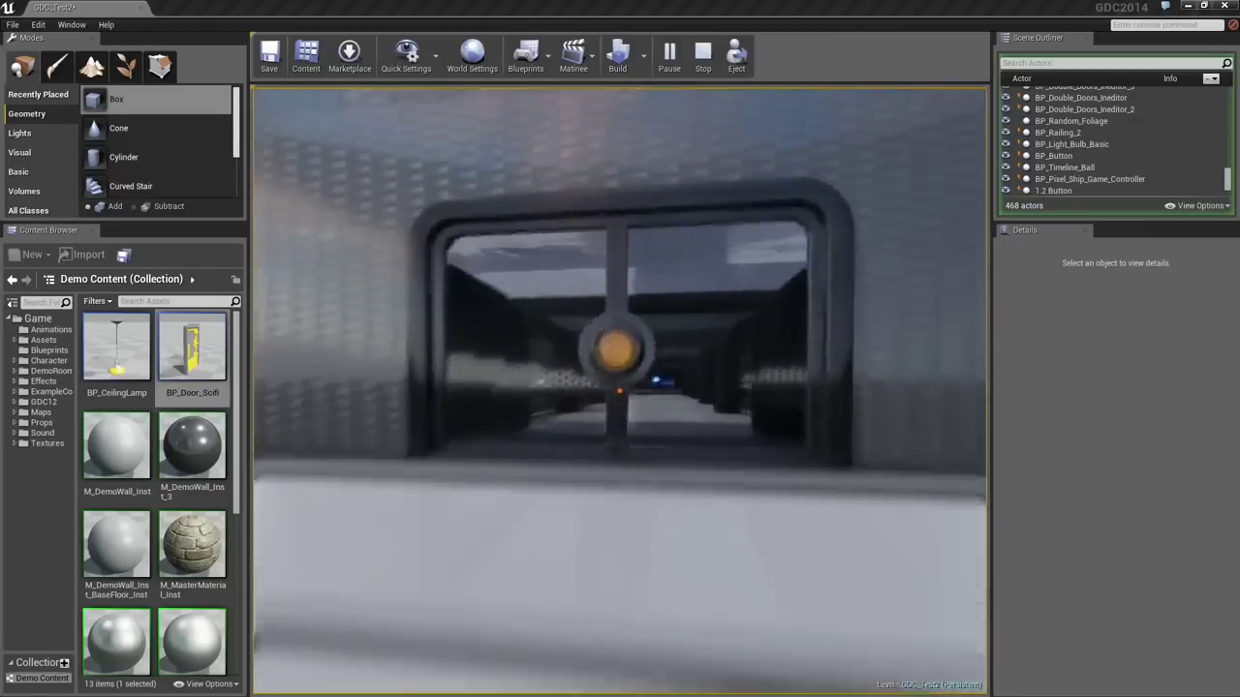
key(w)
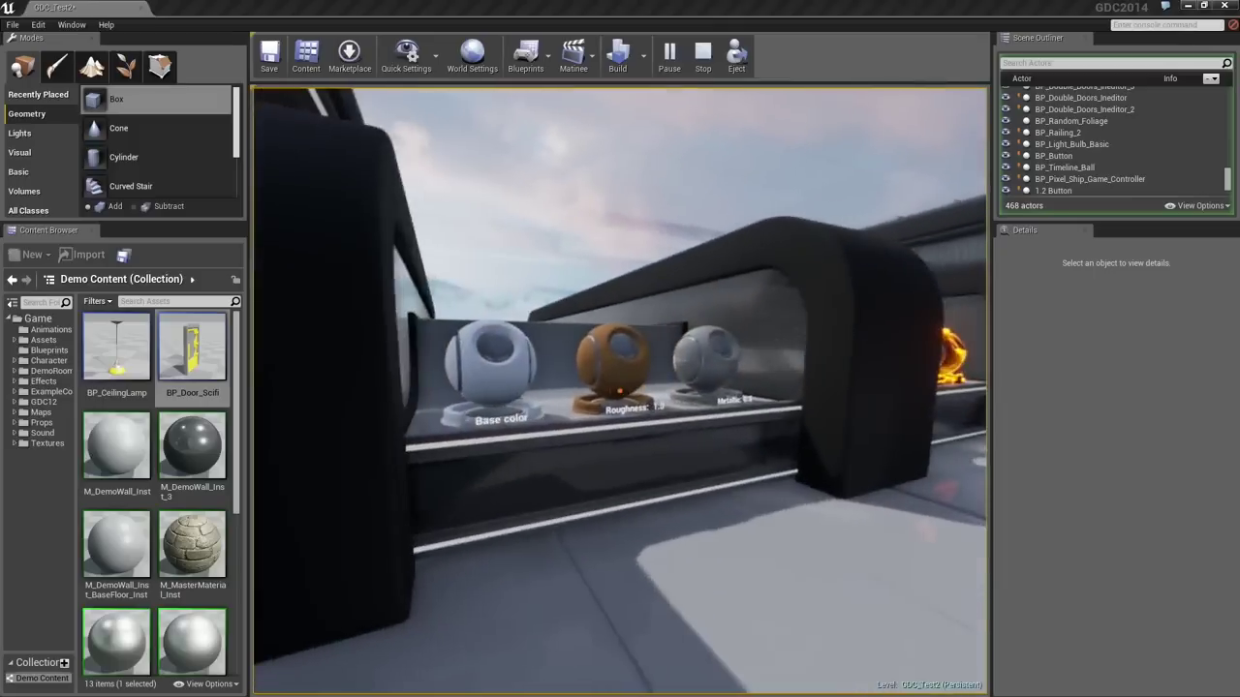
key(Escape)
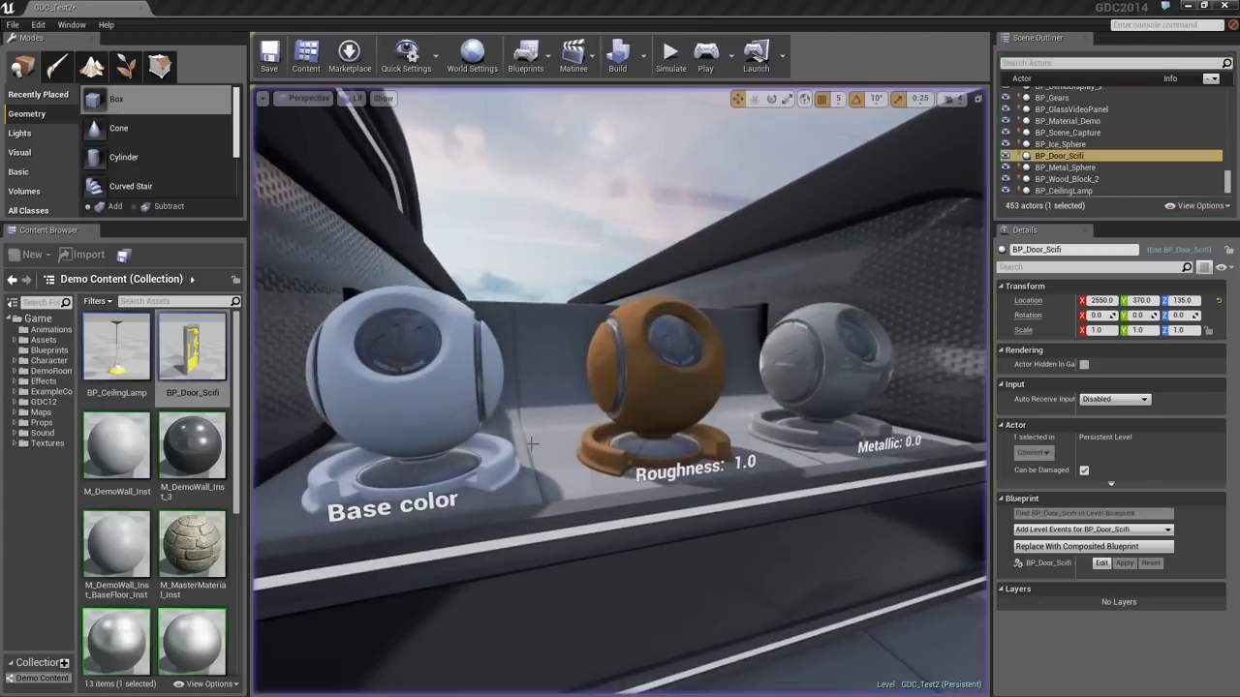
Select BP_Material_Demo and set its Base Color parameter to pink.
click(655, 452)
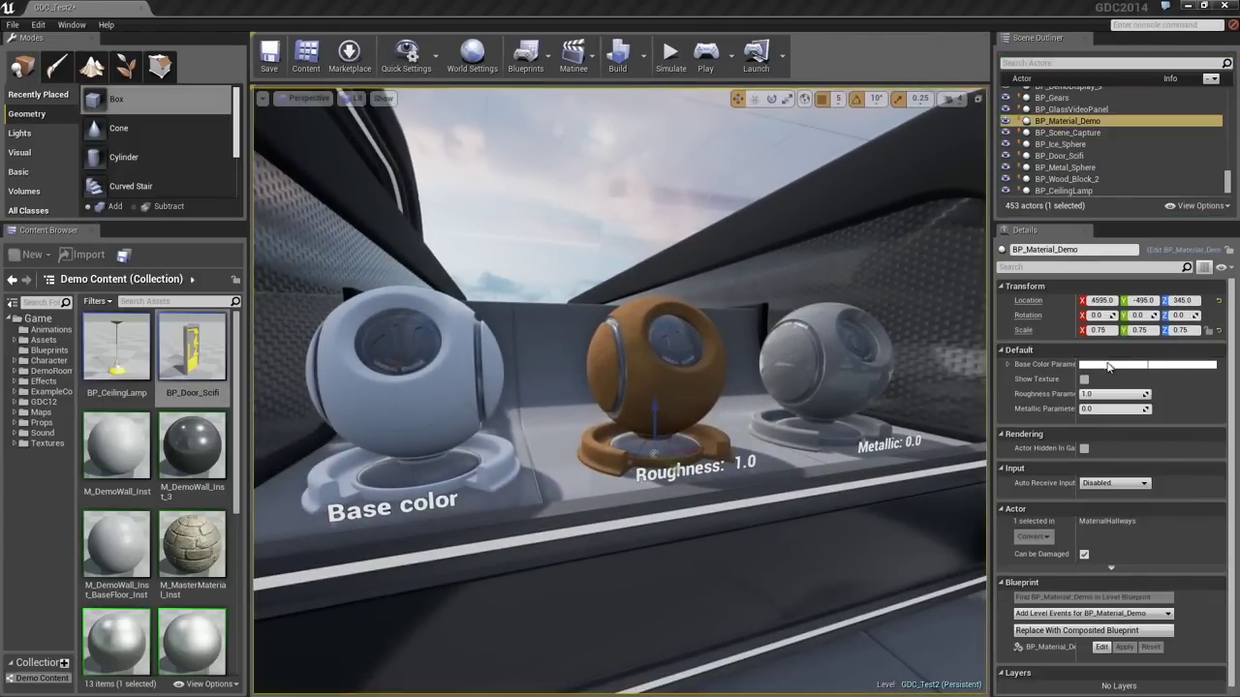
right_drag(602, 389, 451, 401)
key(w)
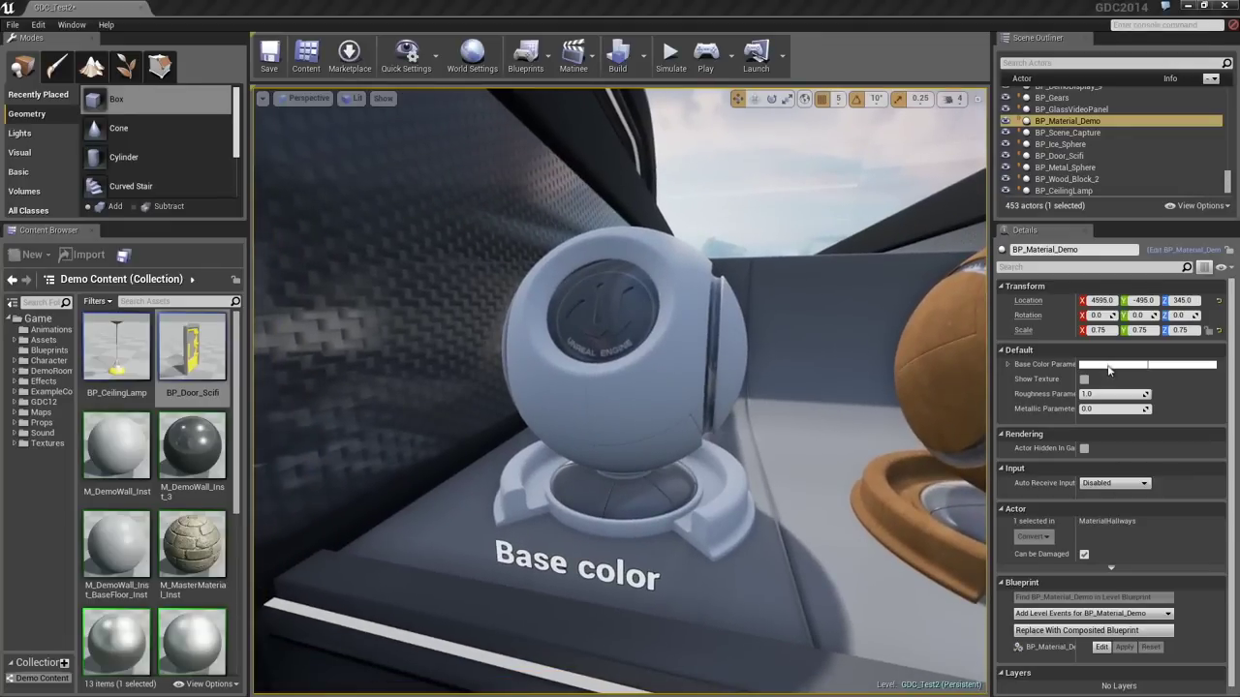
click(1110, 371)
drag(996, 475, 947, 529)
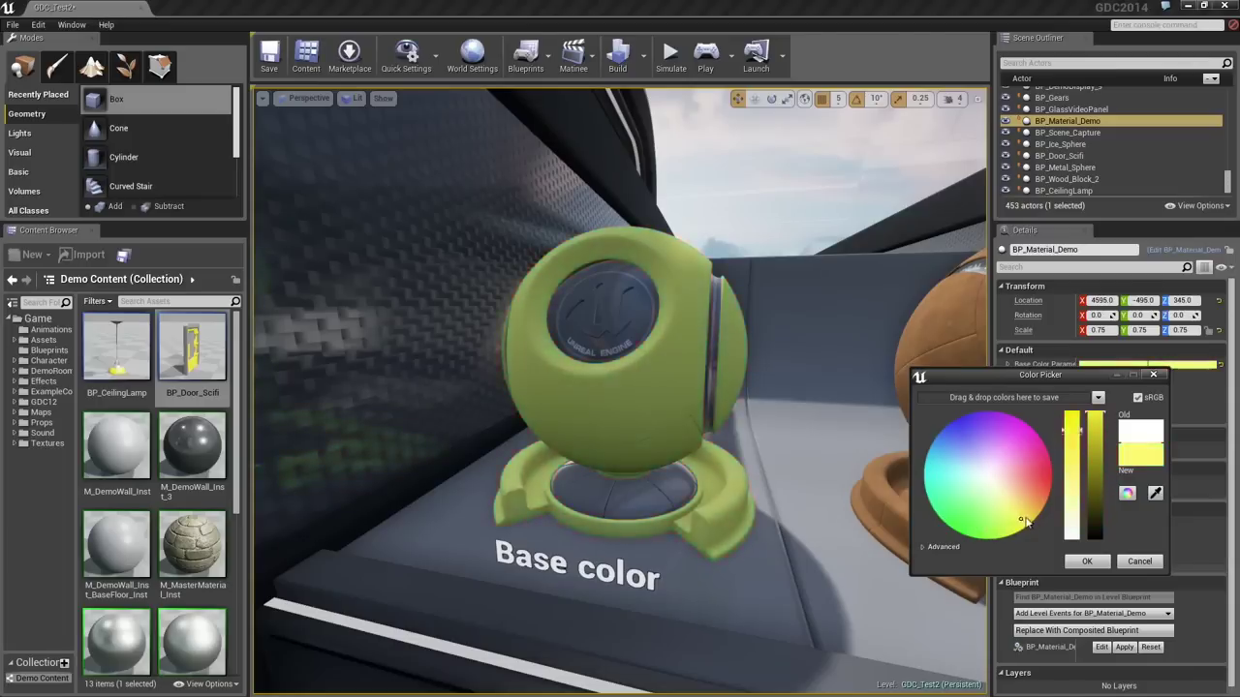
drag(1031, 520, 1029, 457)
click(1086, 562)
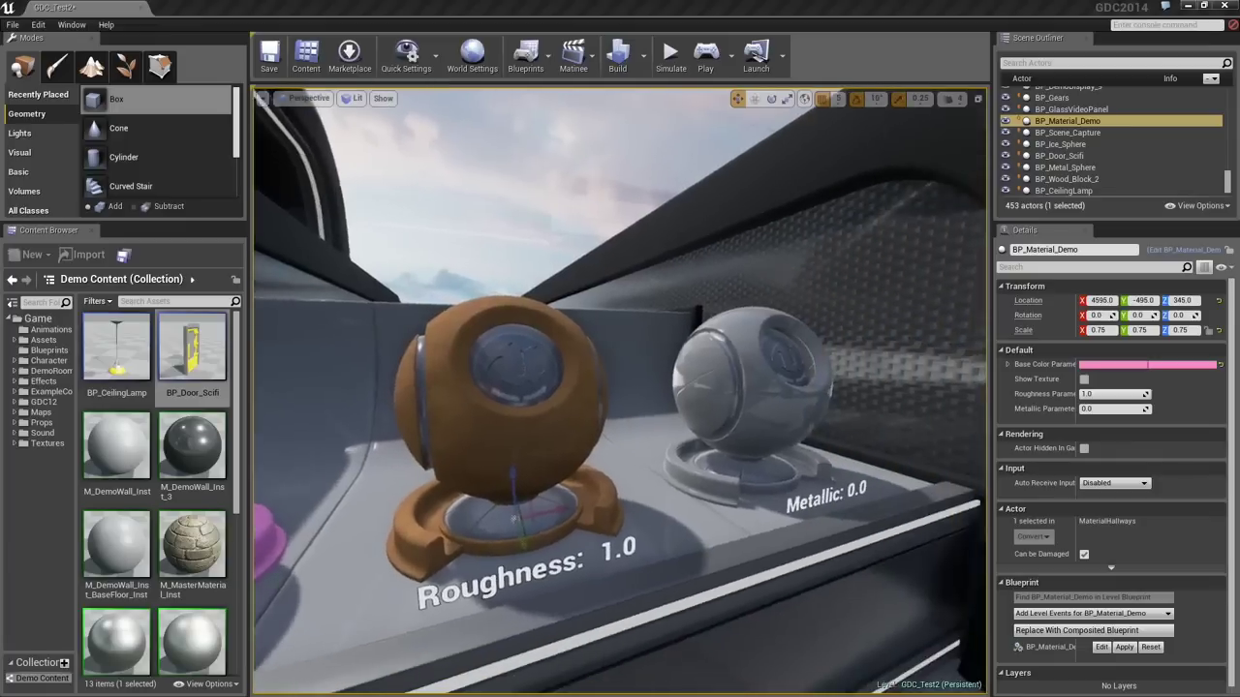
Vary the Roughness parameter of BP_Material_Demo between about 0.08 and 0.85, leaving it at about 0.53.
right_drag(620, 390, 657, 393)
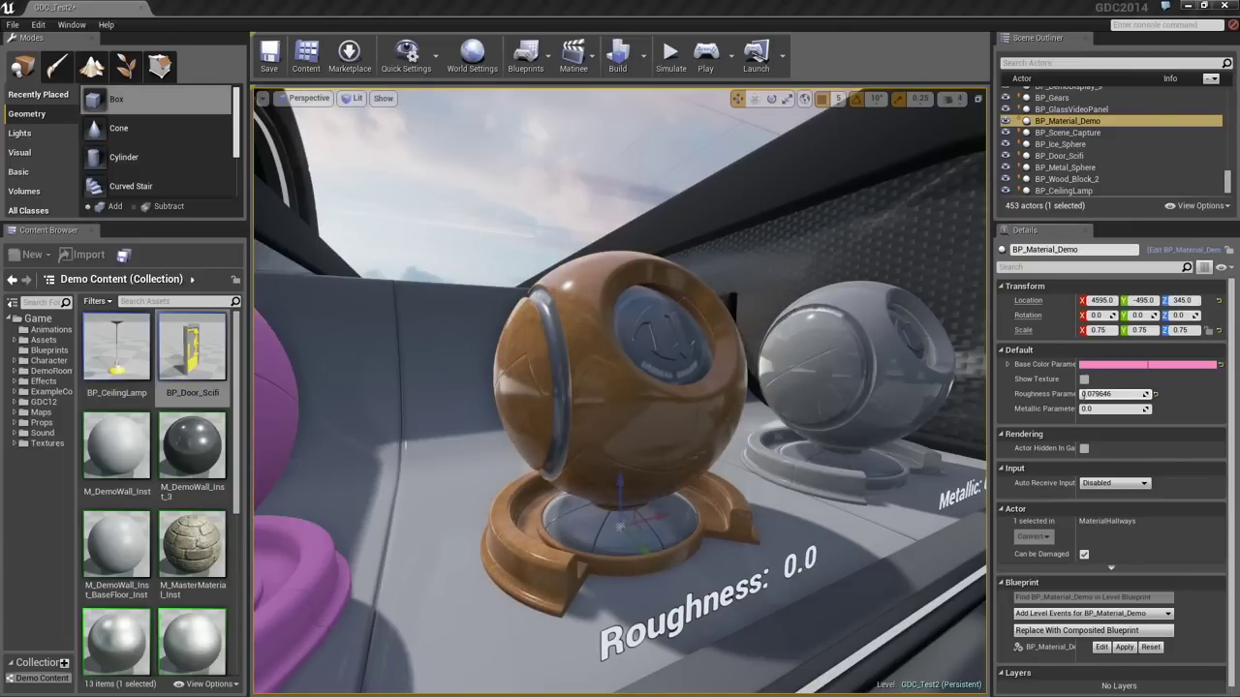
drag(1083, 394, 1105, 393)
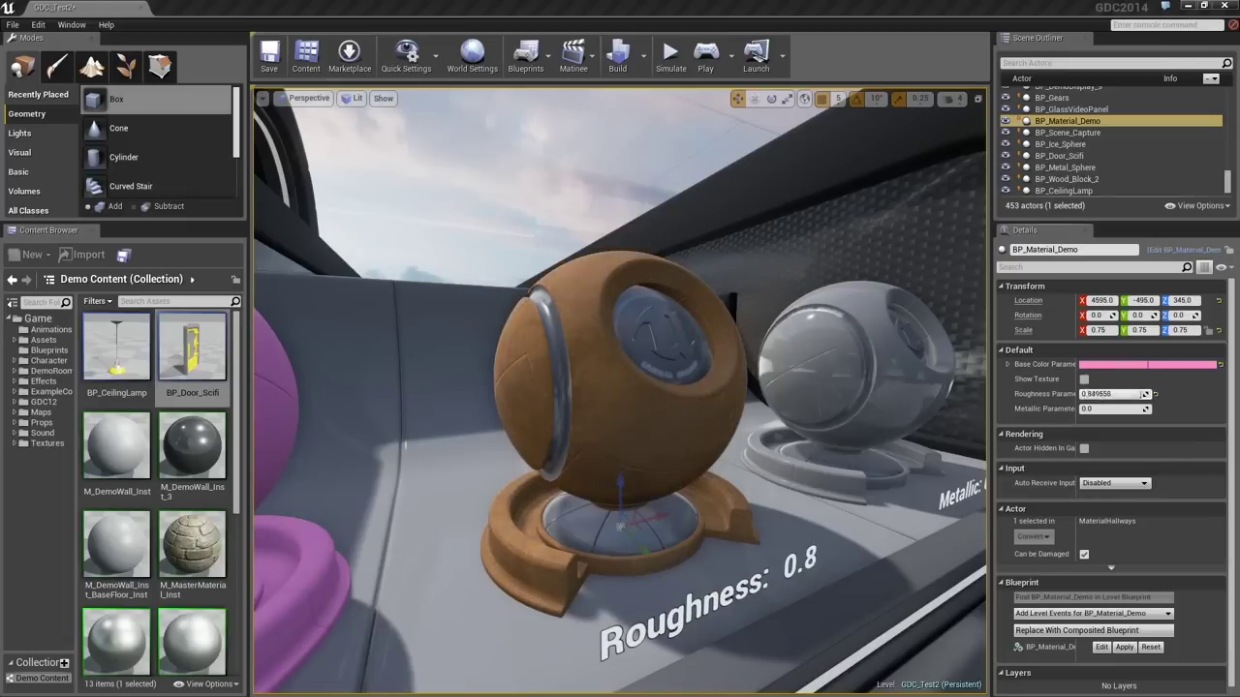
drag(1114, 394, 1093, 394)
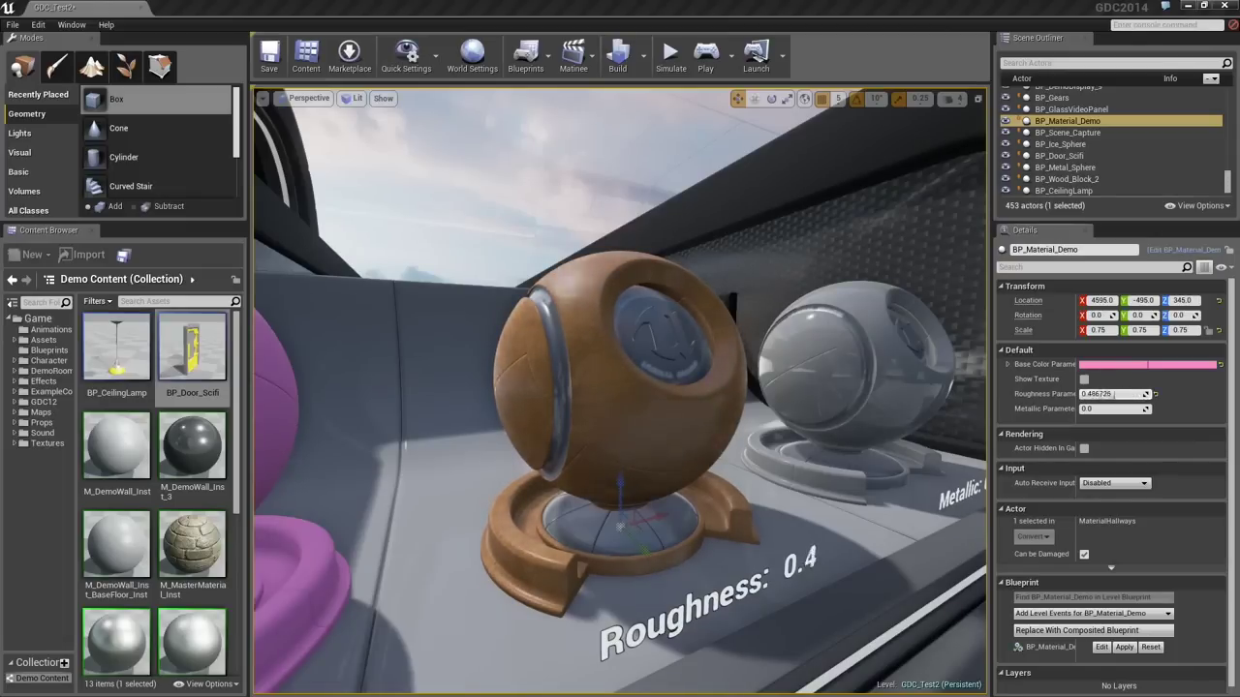
Raise the Metallic parameter of BP_Material_Demo to about 0.83 and return it to 0.0.
right_drag(858, 430, 883, 440)
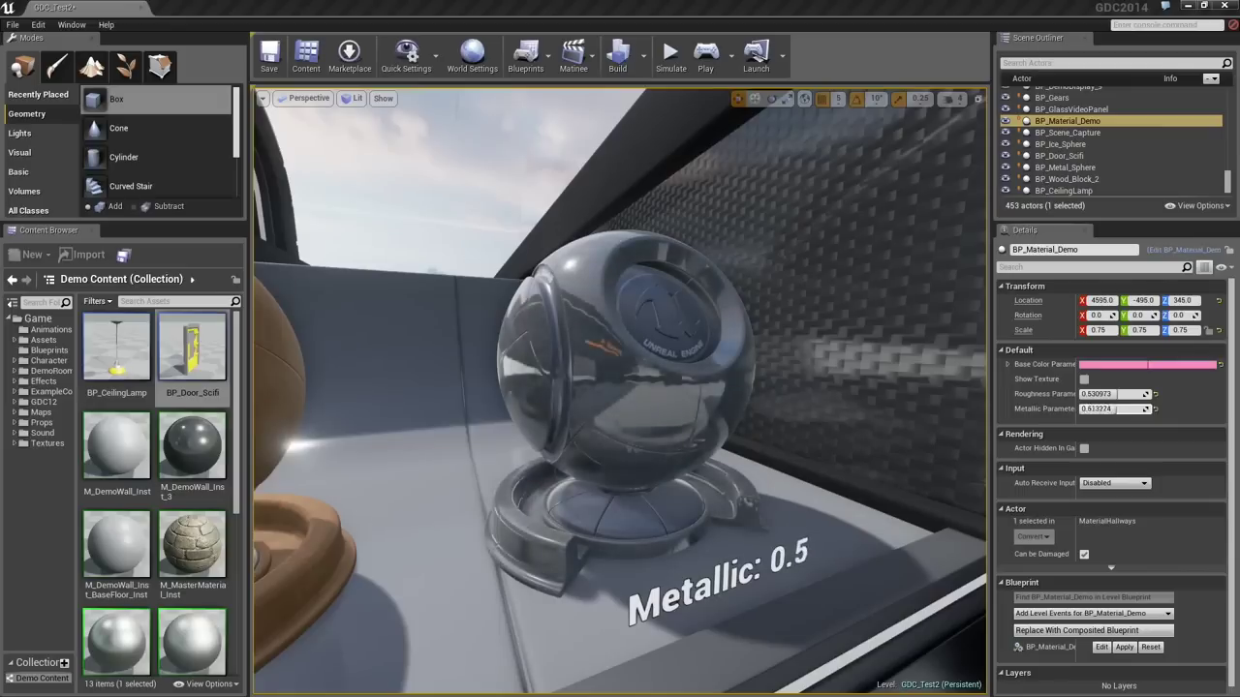
drag(1114, 409, 1138, 409)
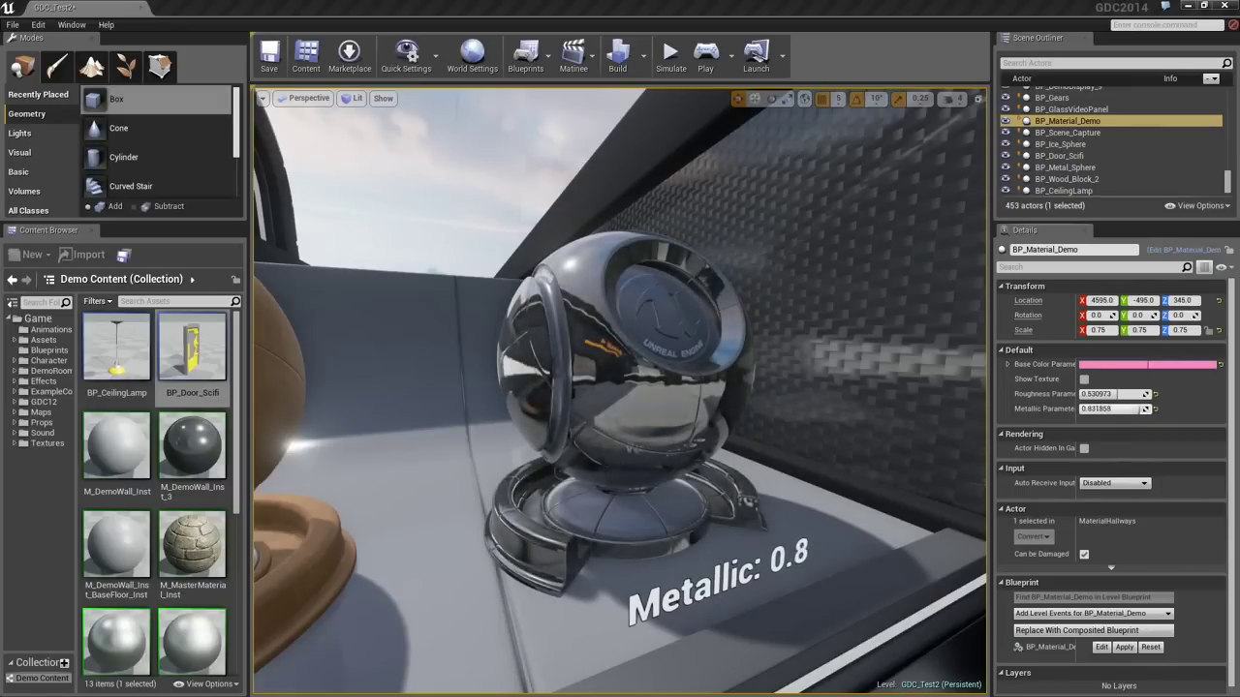
drag(1138, 409, 1086, 409)
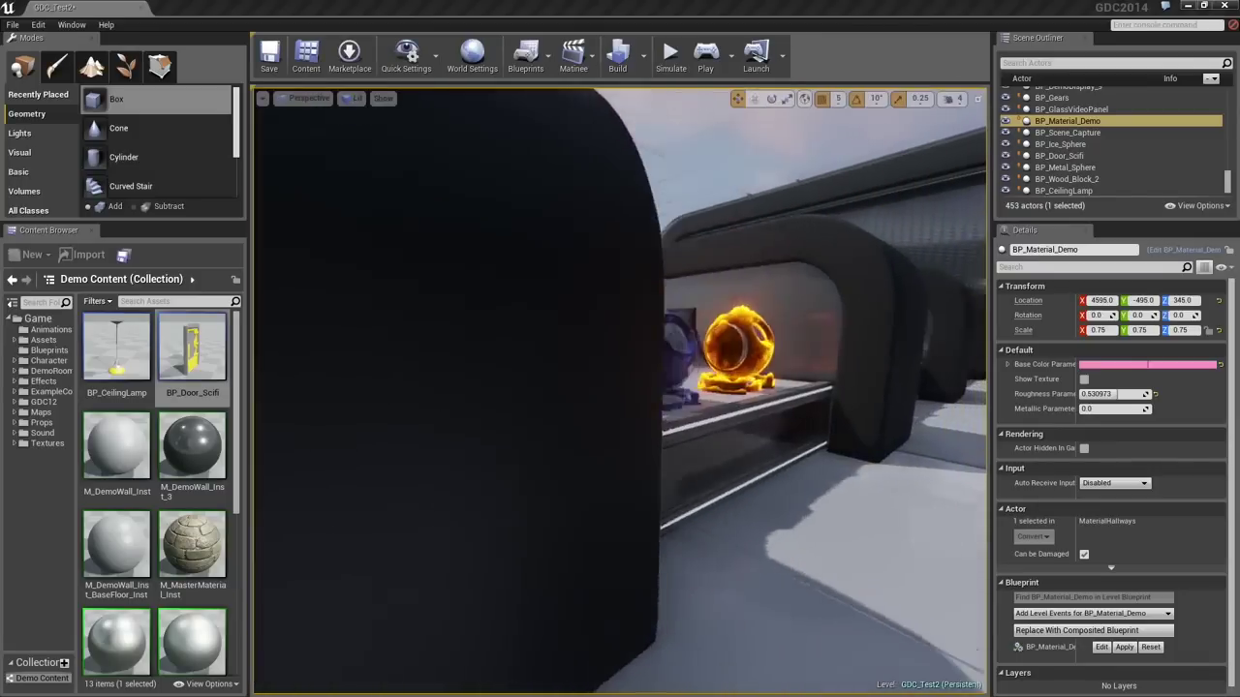
Examine the blue and the fiery material spheres in Wireframe view mode and switch back to Lit.
right_drag(812, 403, 779, 415)
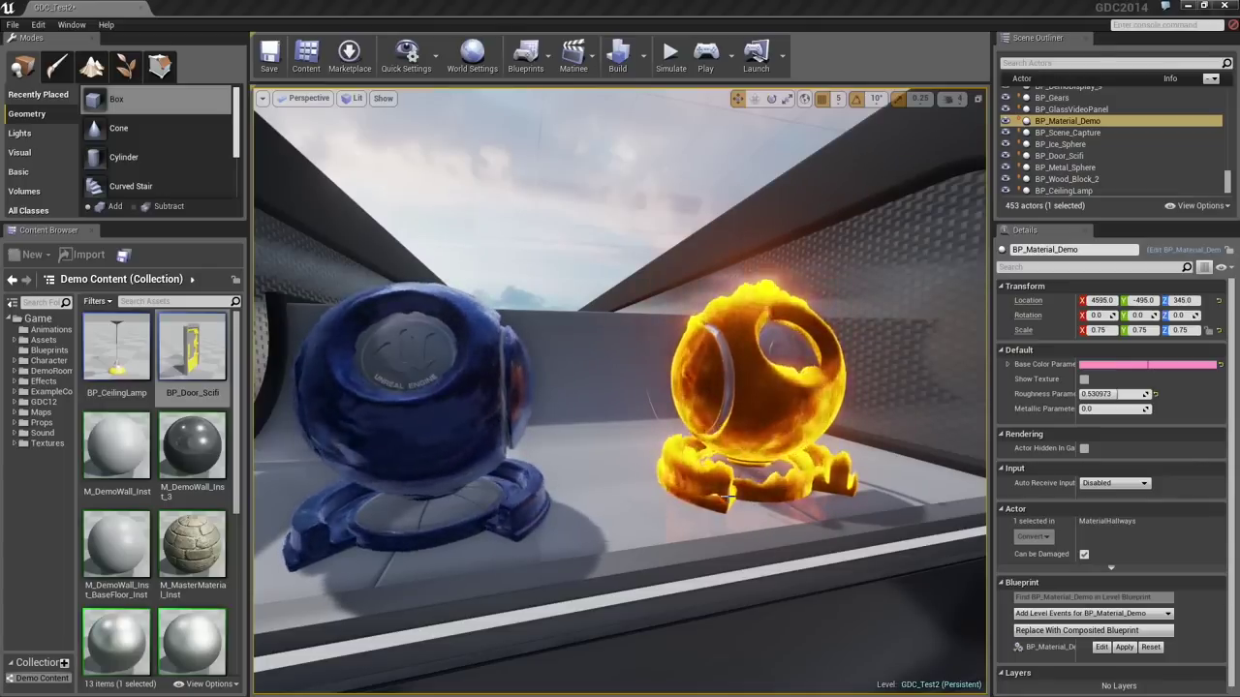
click(355, 99)
click(377, 152)
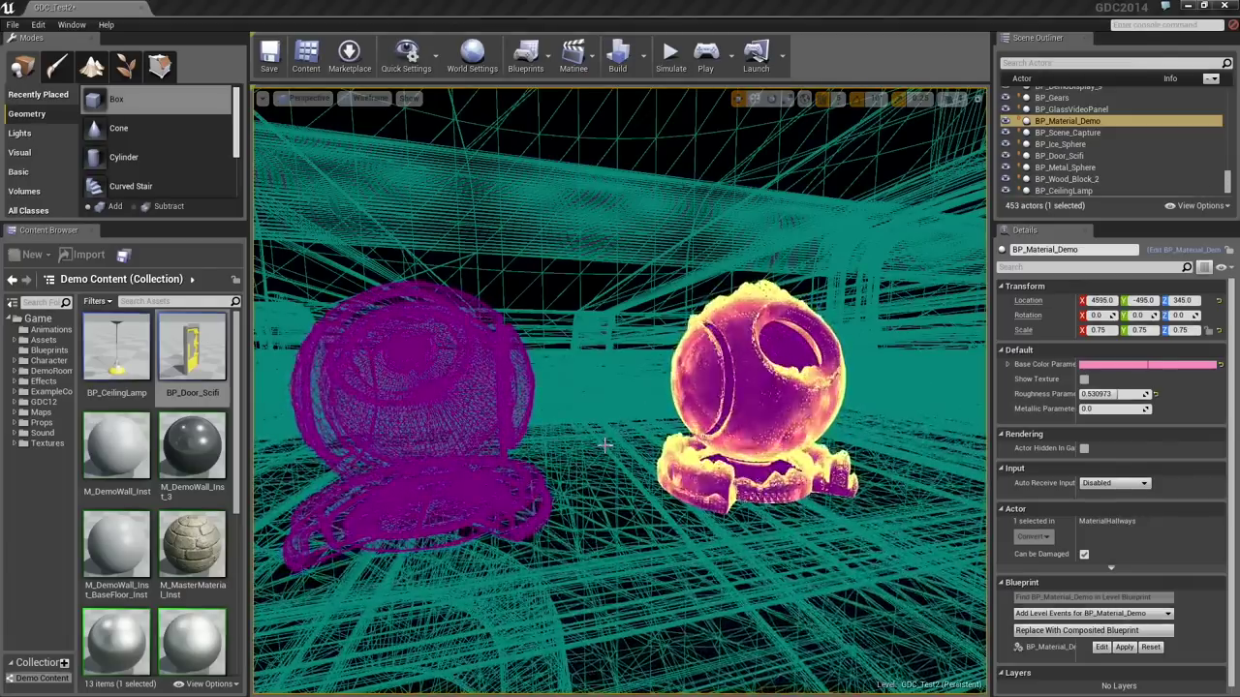
click(369, 98)
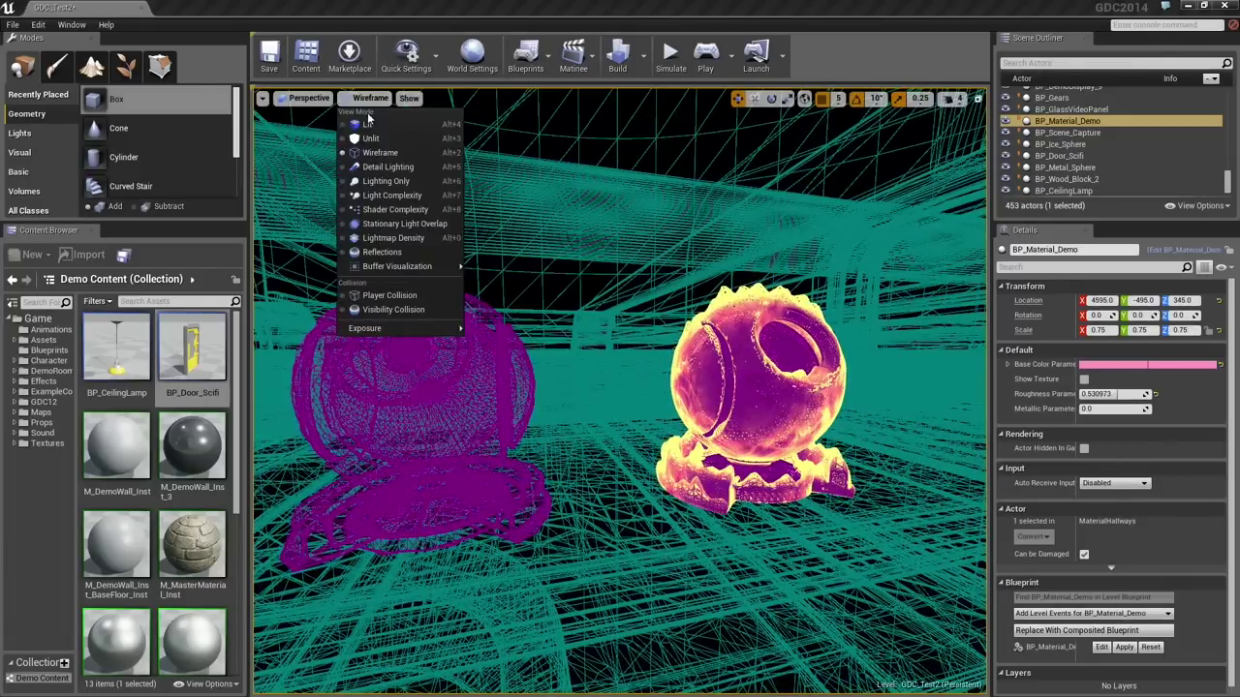
click(356, 123)
Play the level to view the samples through the glass display panels and approach the rocket display, ending the play session there.
right_drag(504, 194, 378, 203)
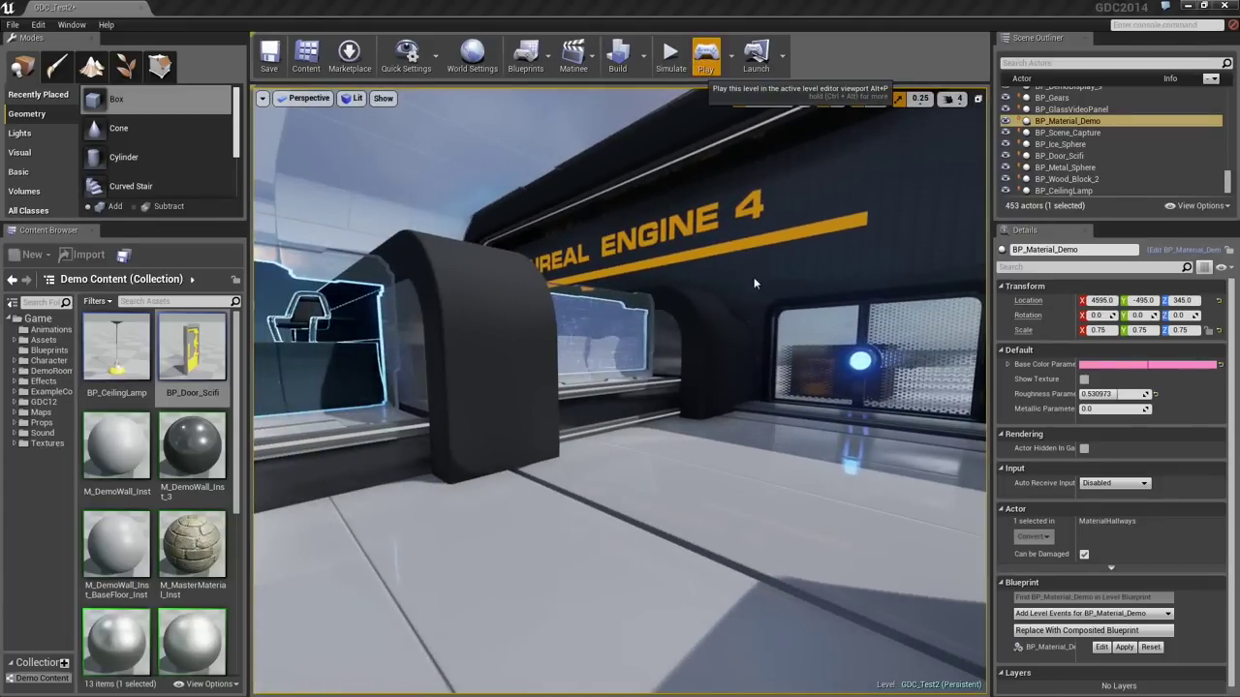
click(706, 55)
key(w)
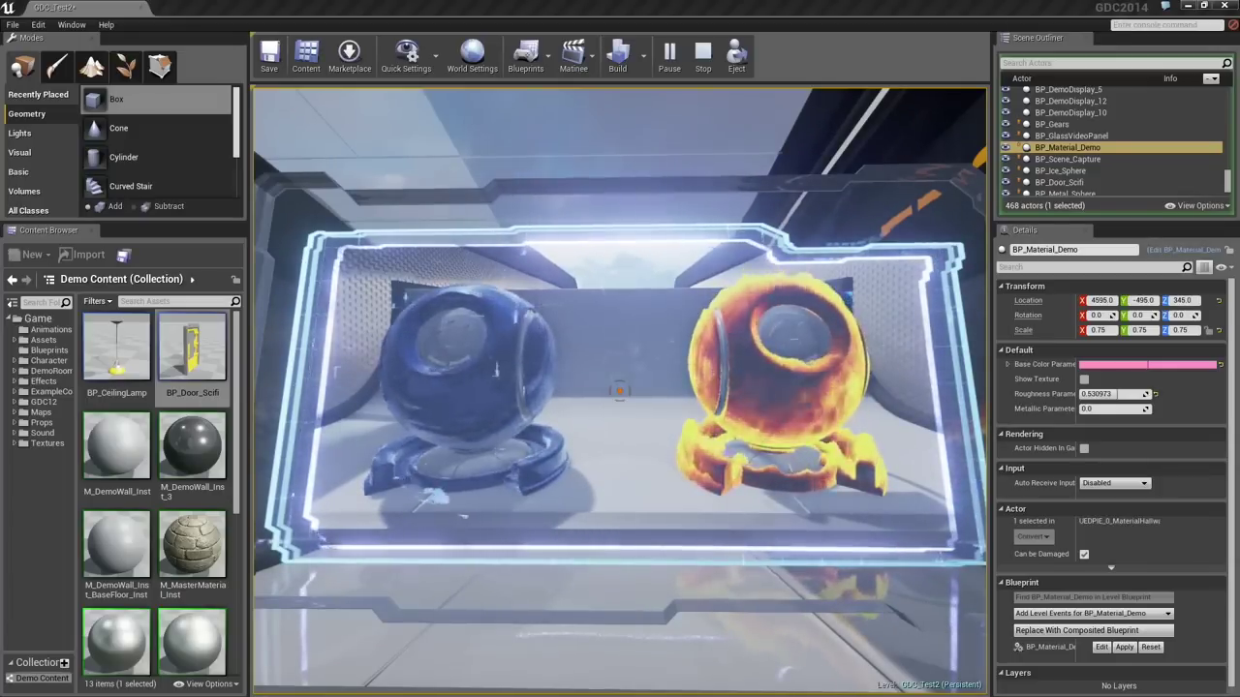
key(w)
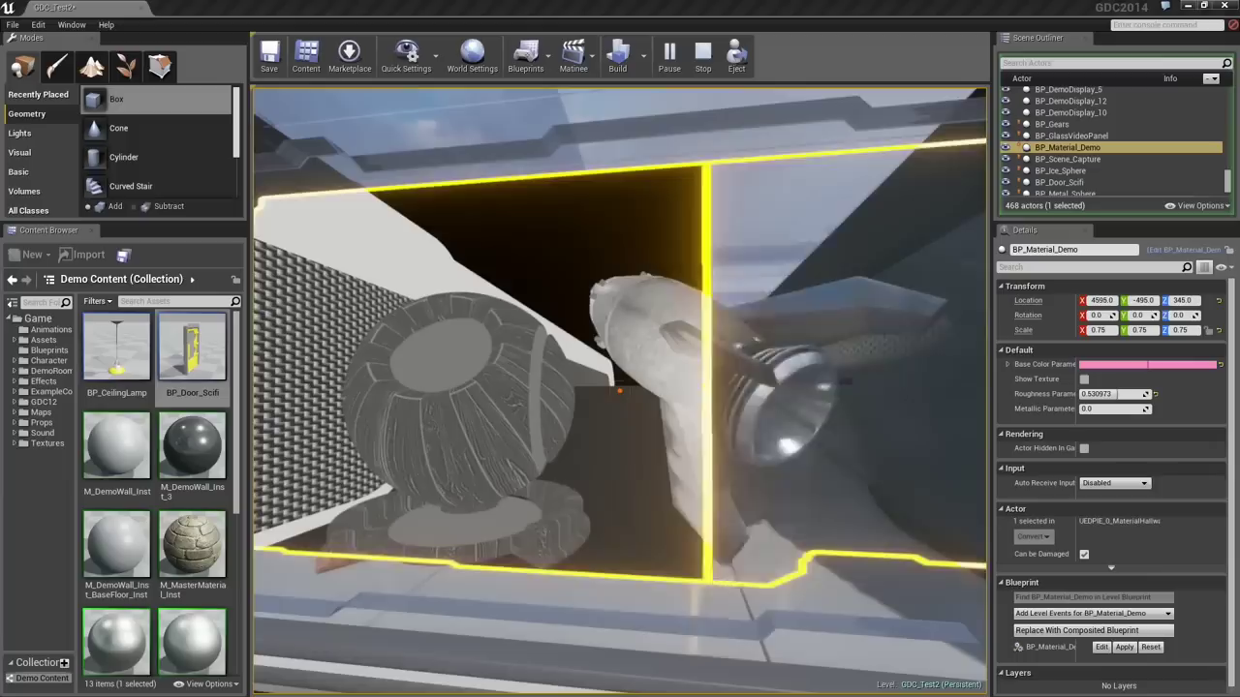
key(s)
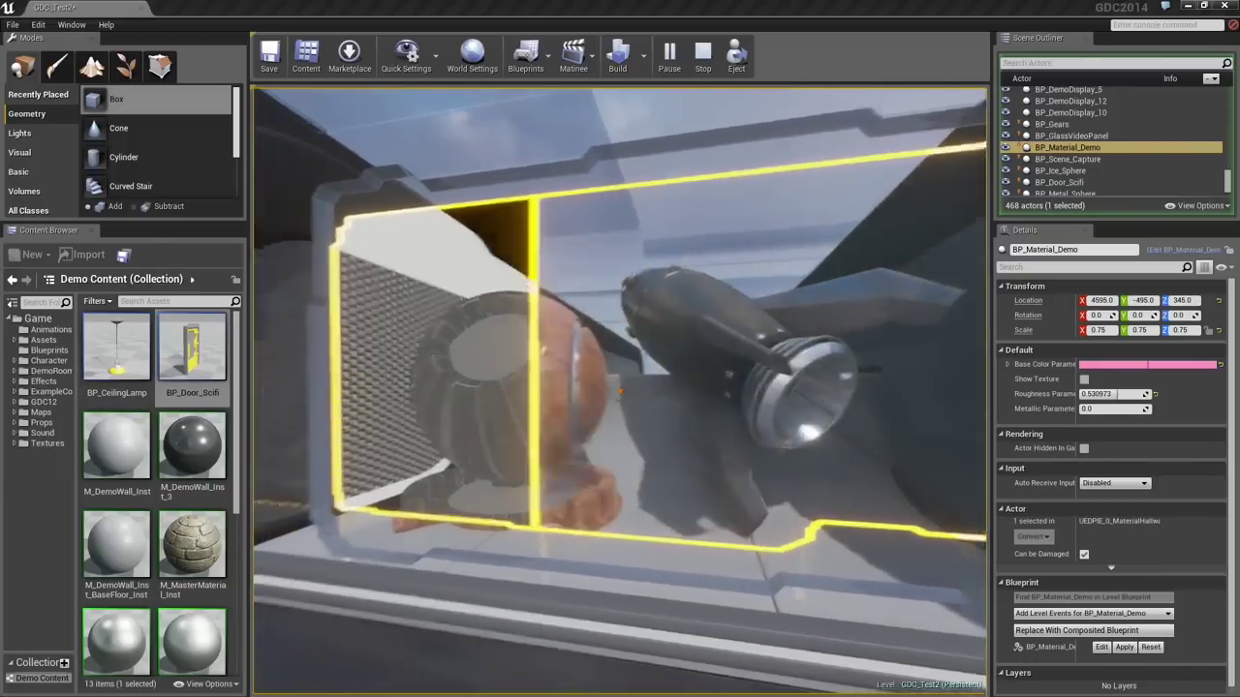
key(w)
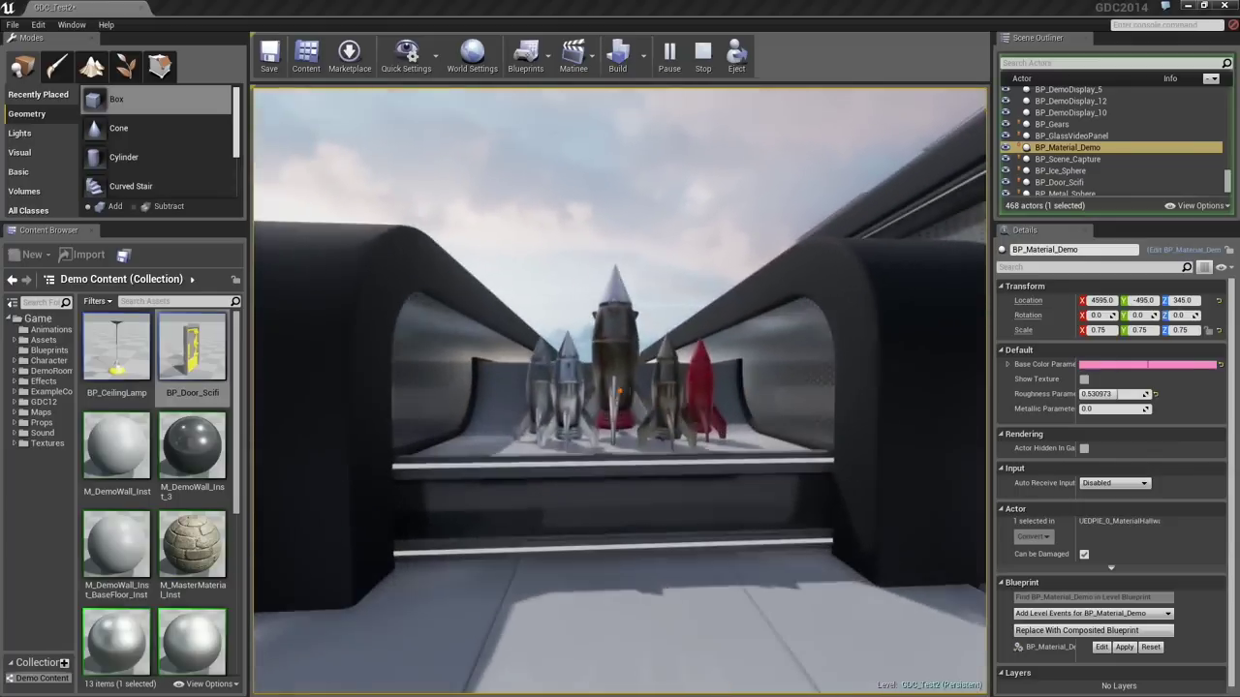
key(w)
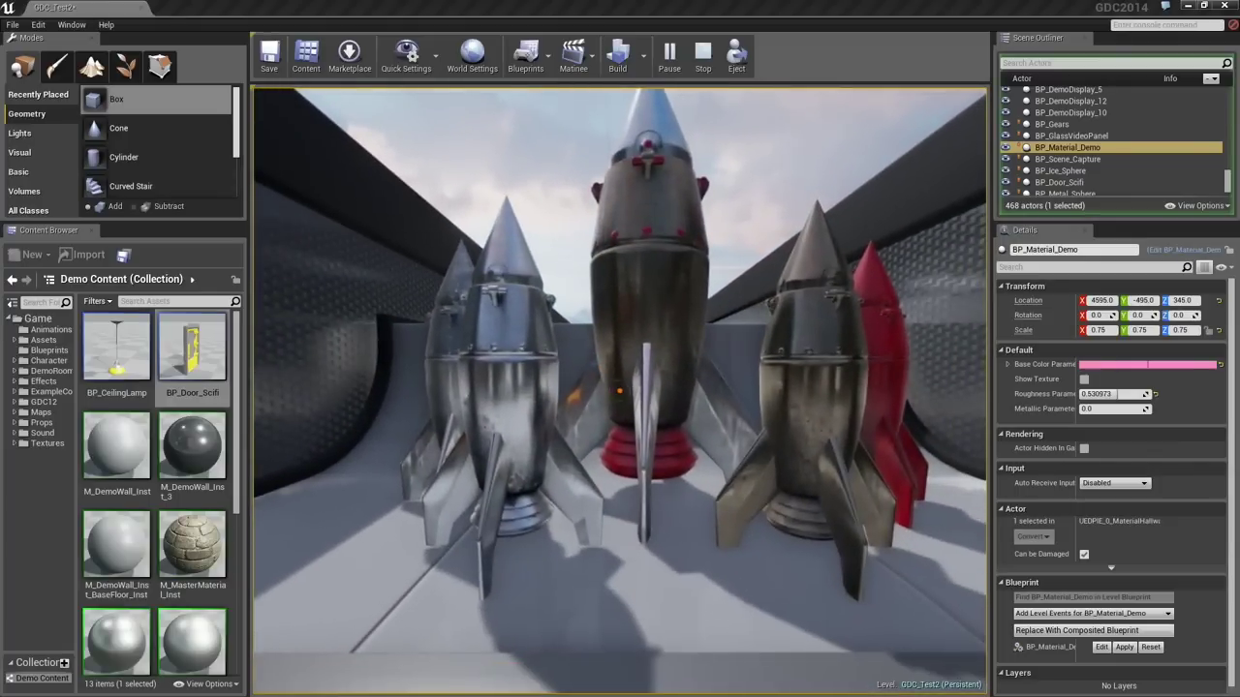
key(Escape)
Examine the group of rockets and the layered wood and red sphere in the neighbouring display up close.
right_drag(434, 390, 462, 446)
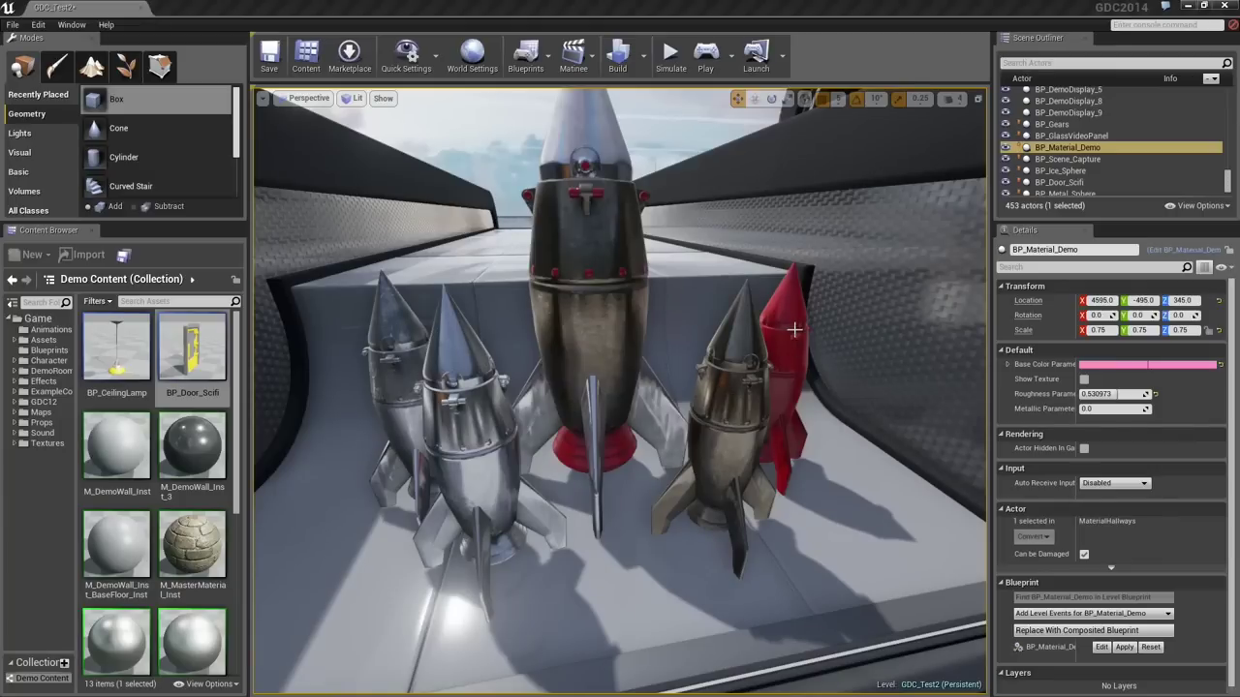
right_drag(724, 436, 717, 406)
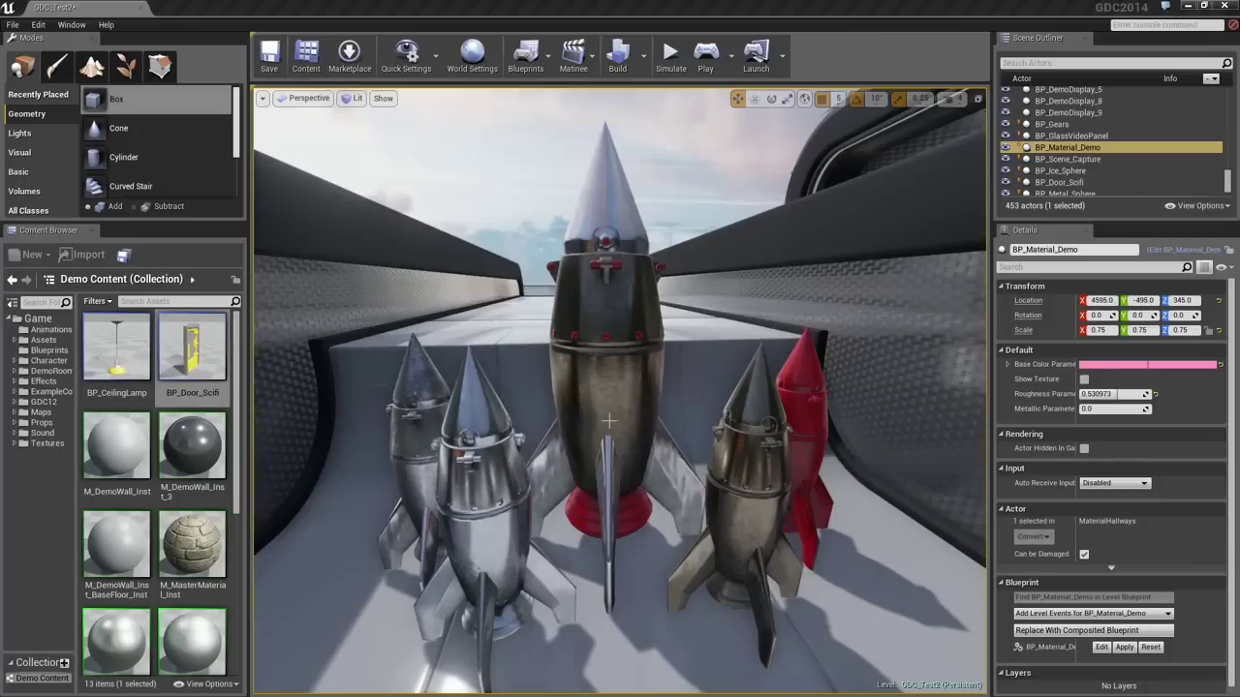
right_drag(615, 411, 616, 411)
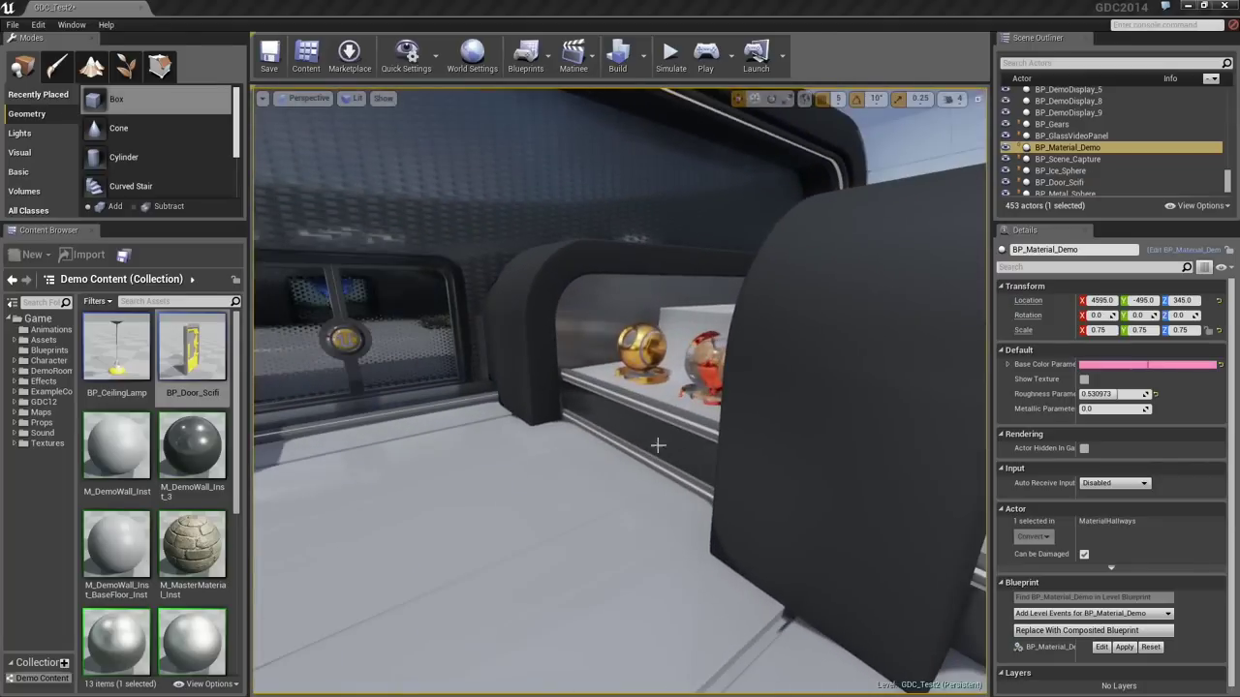
right_drag(657, 461, 652, 462)
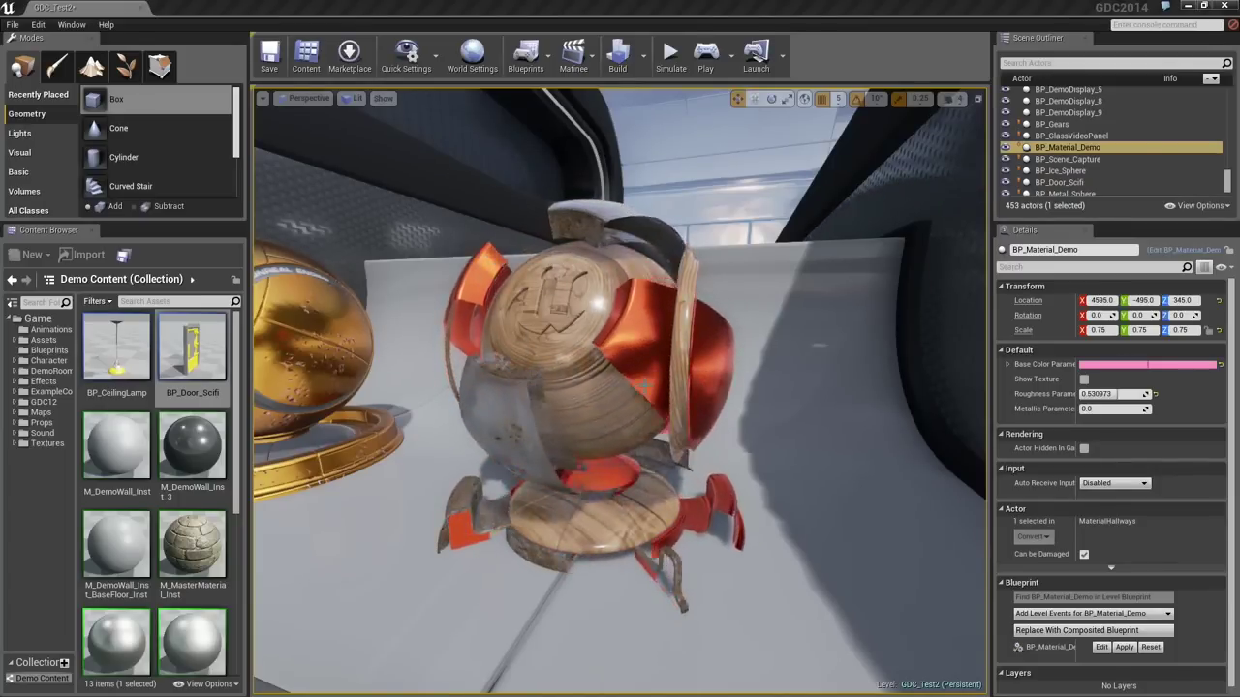
Examine the gold preview sphere beside the layered wood and red one up close and select it.
right_drag(647, 386, 552, 368)
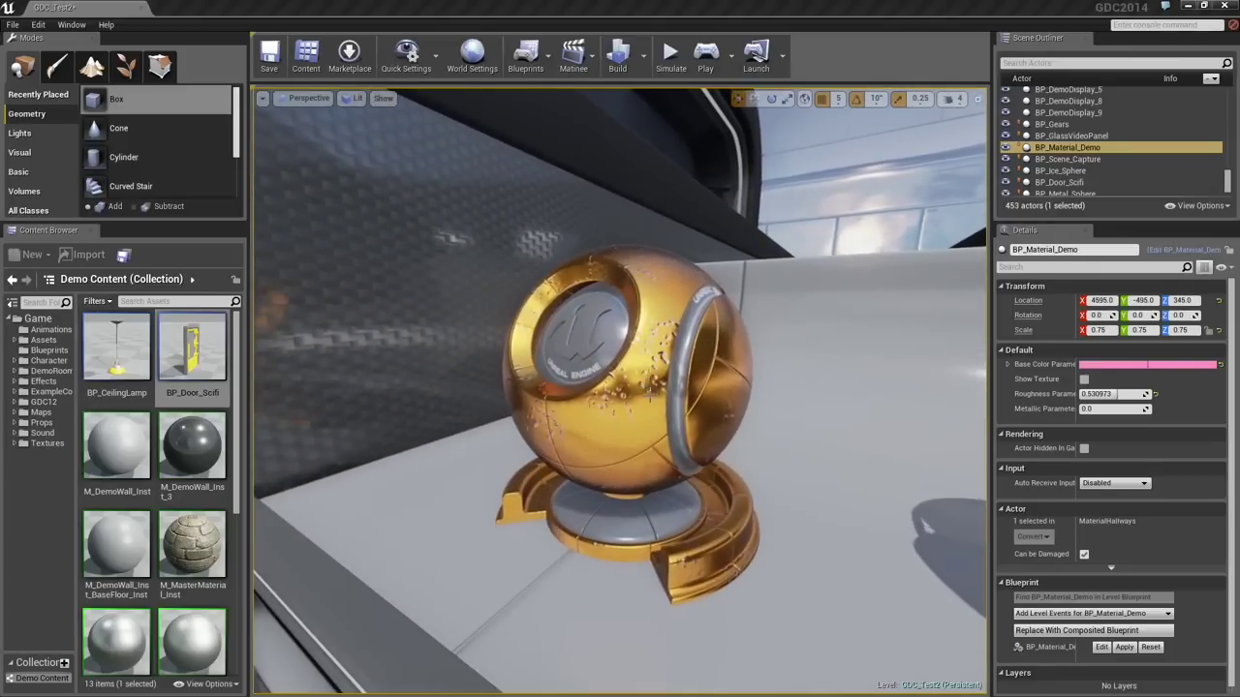
right_drag(651, 410, 678, 459)
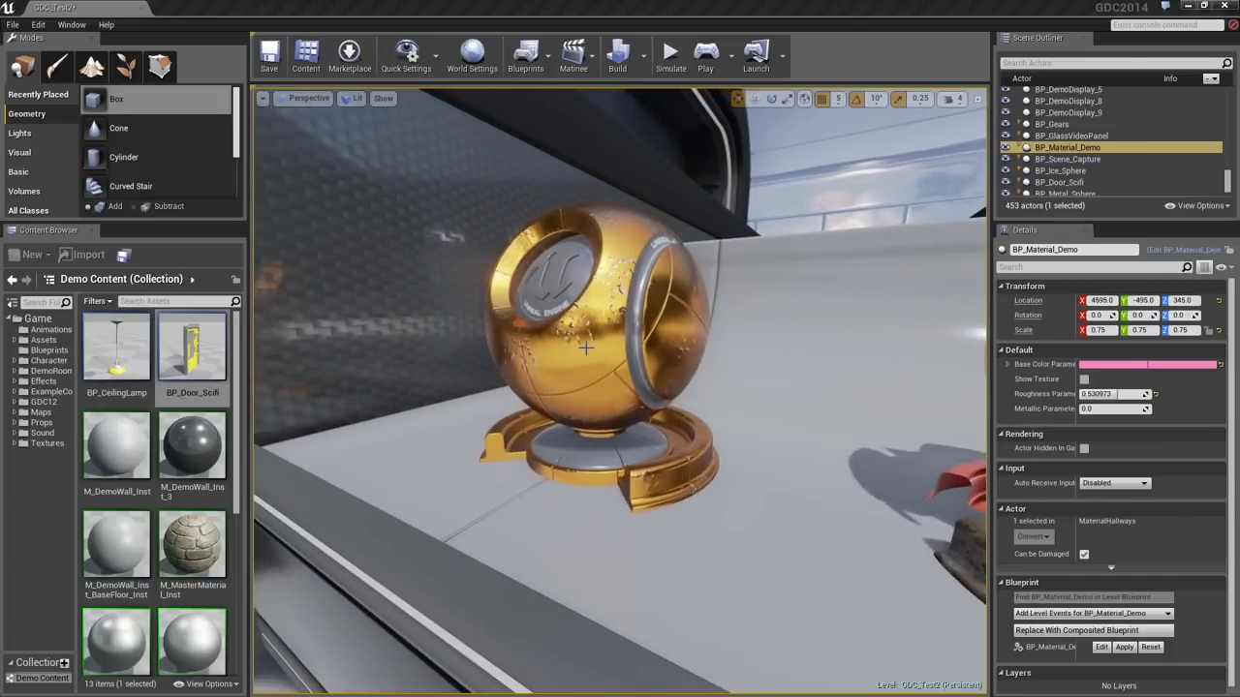
click(584, 345)
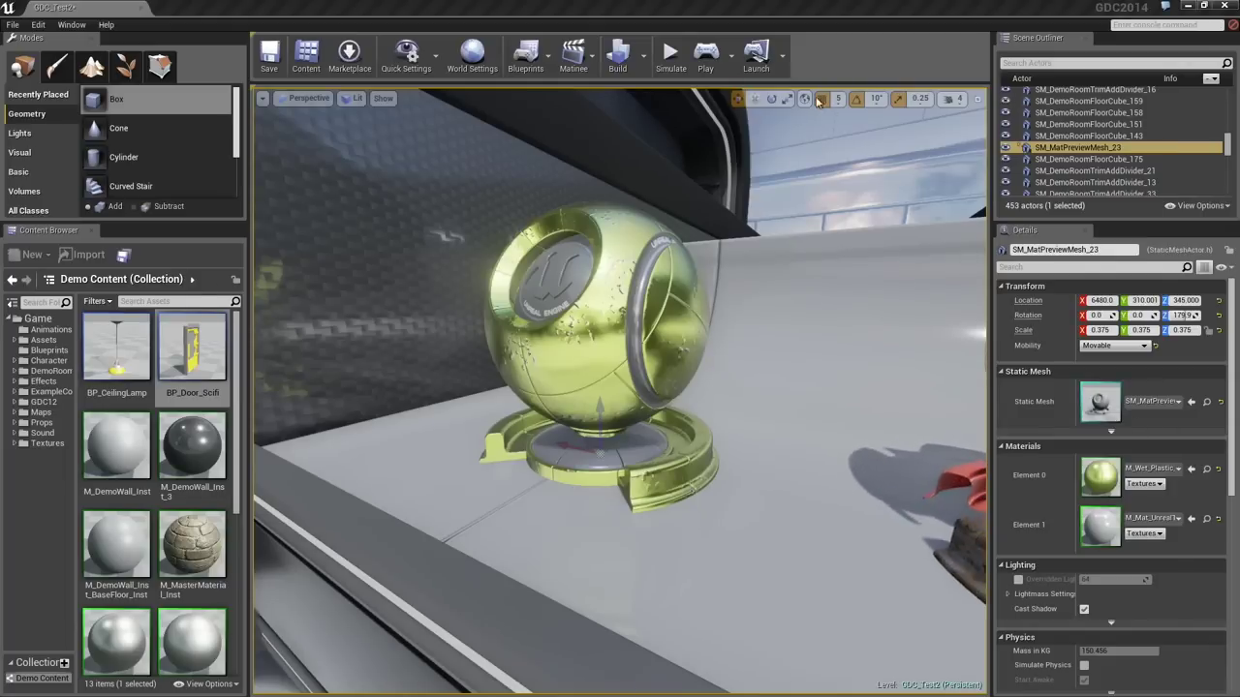
Play the level and walk up to the display with the ice, wood and metal spheres.
right_drag(786, 199, 601, 194)
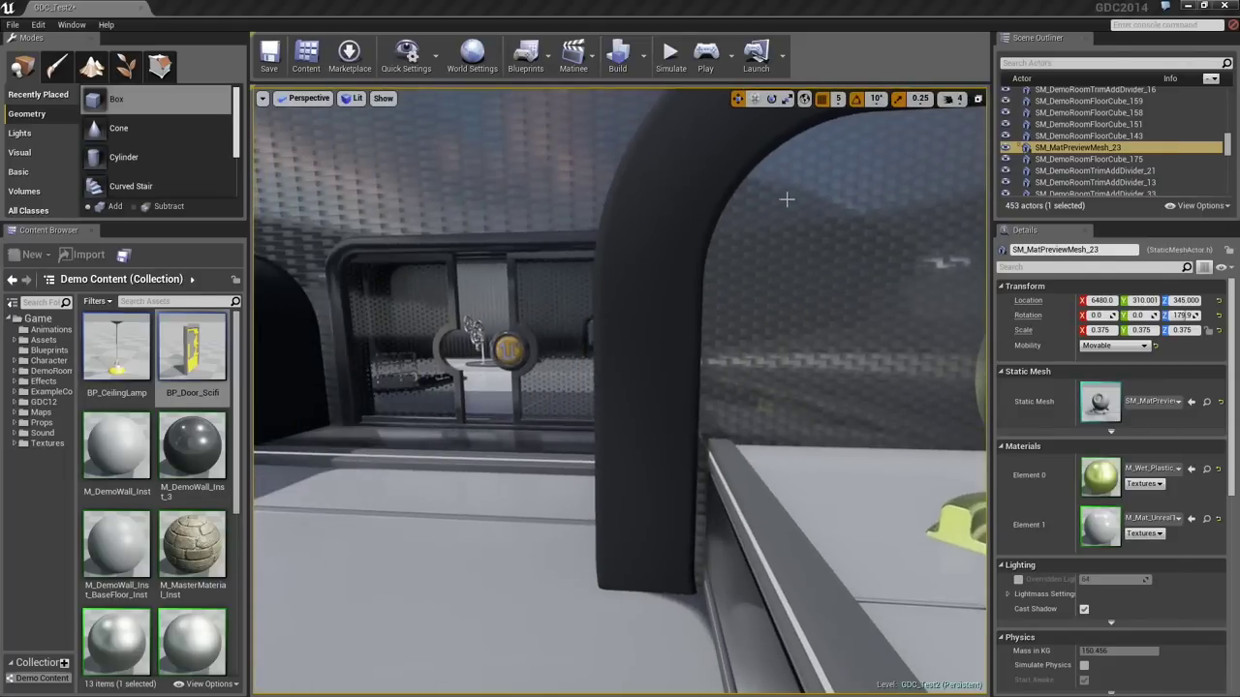
click(756, 395)
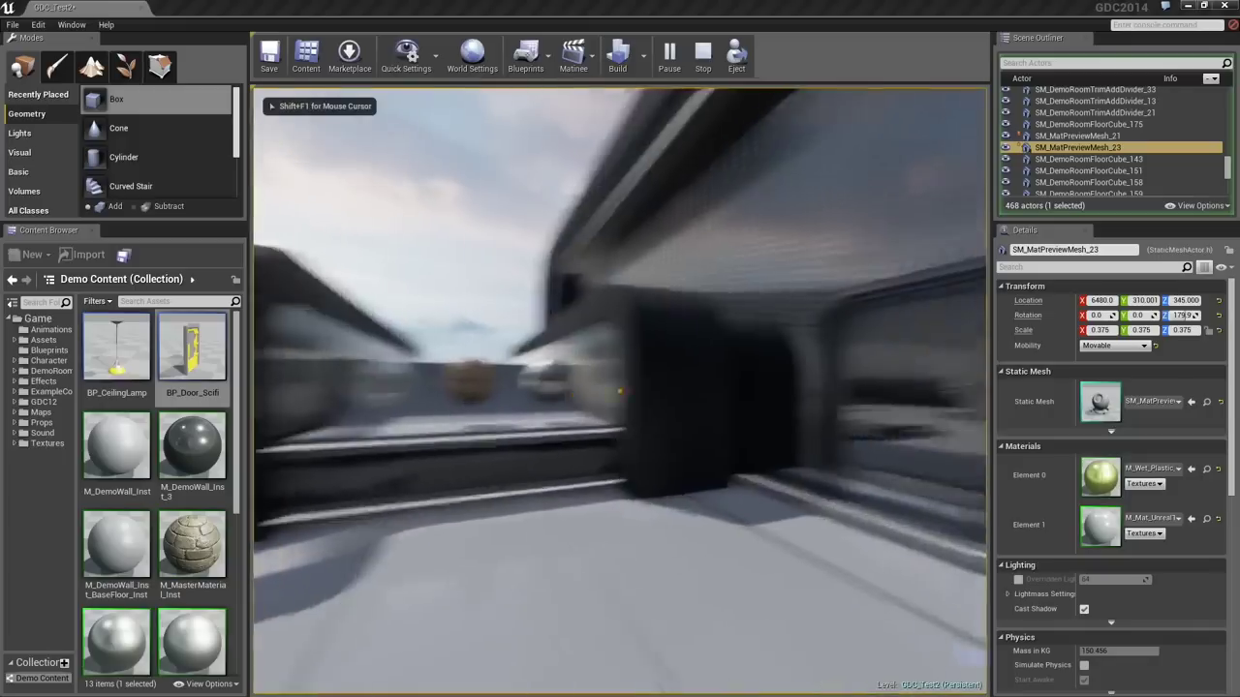
key(w)
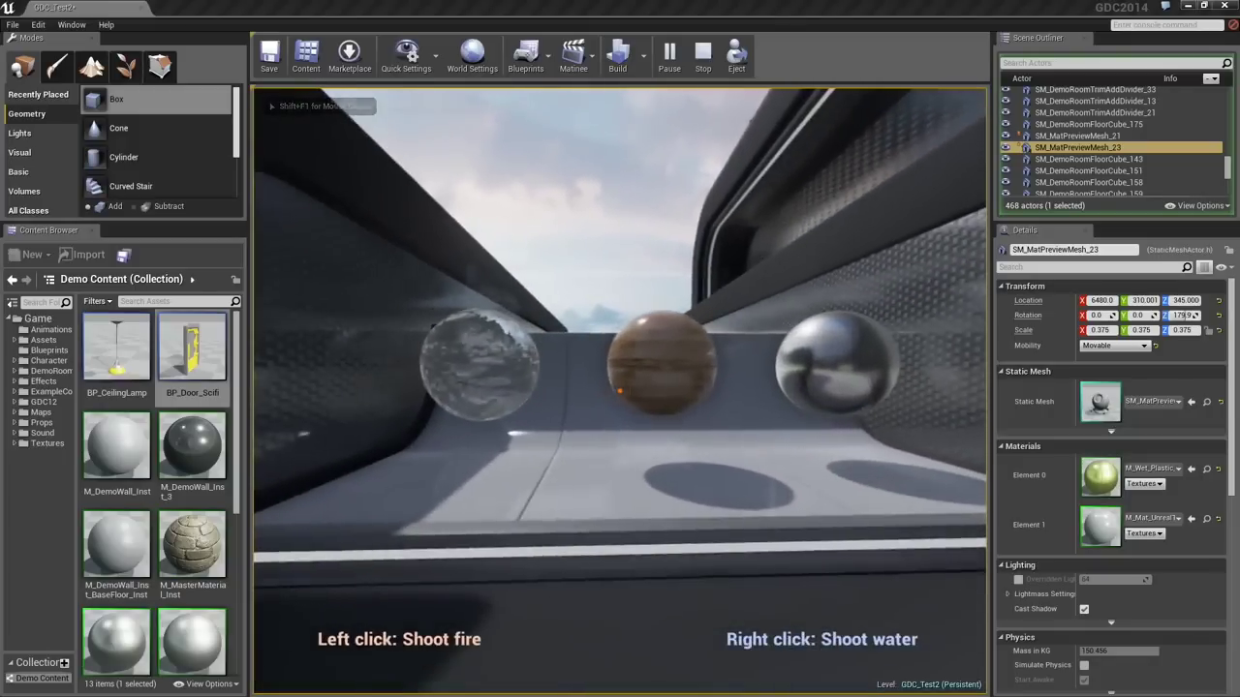
key(w)
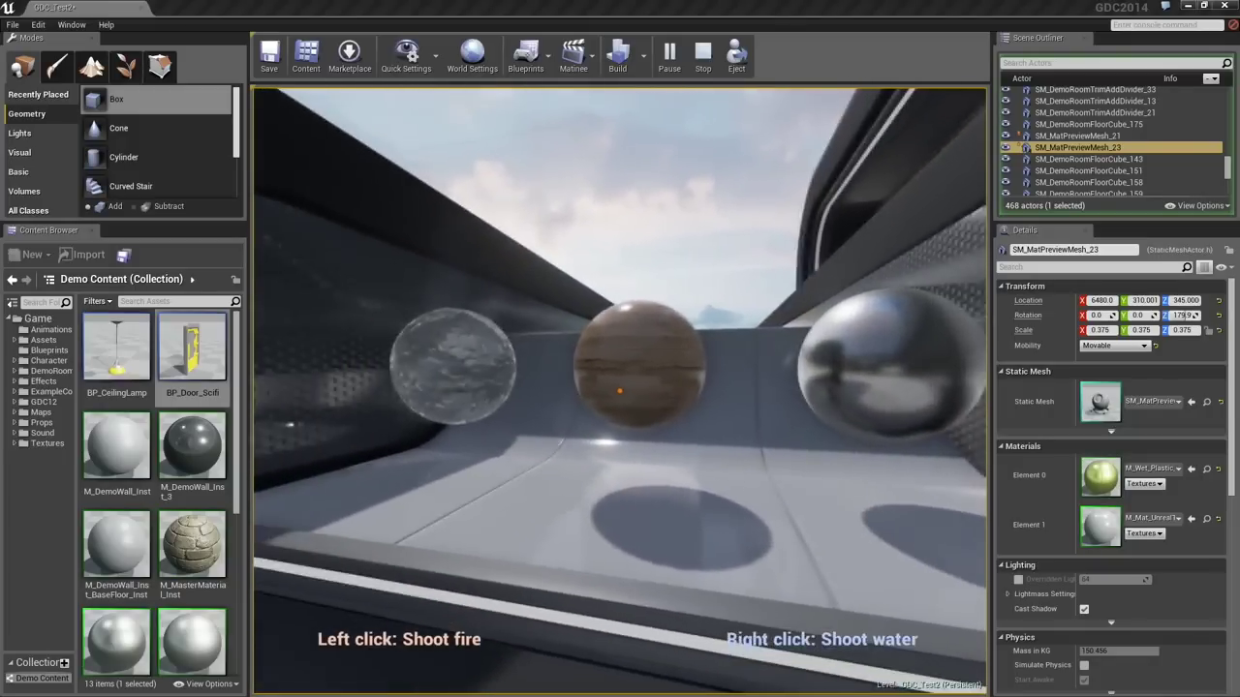
Shoot fire at the ice, wood and metal spheres to demonstrate how each material reacts to heat.
click(620, 390)
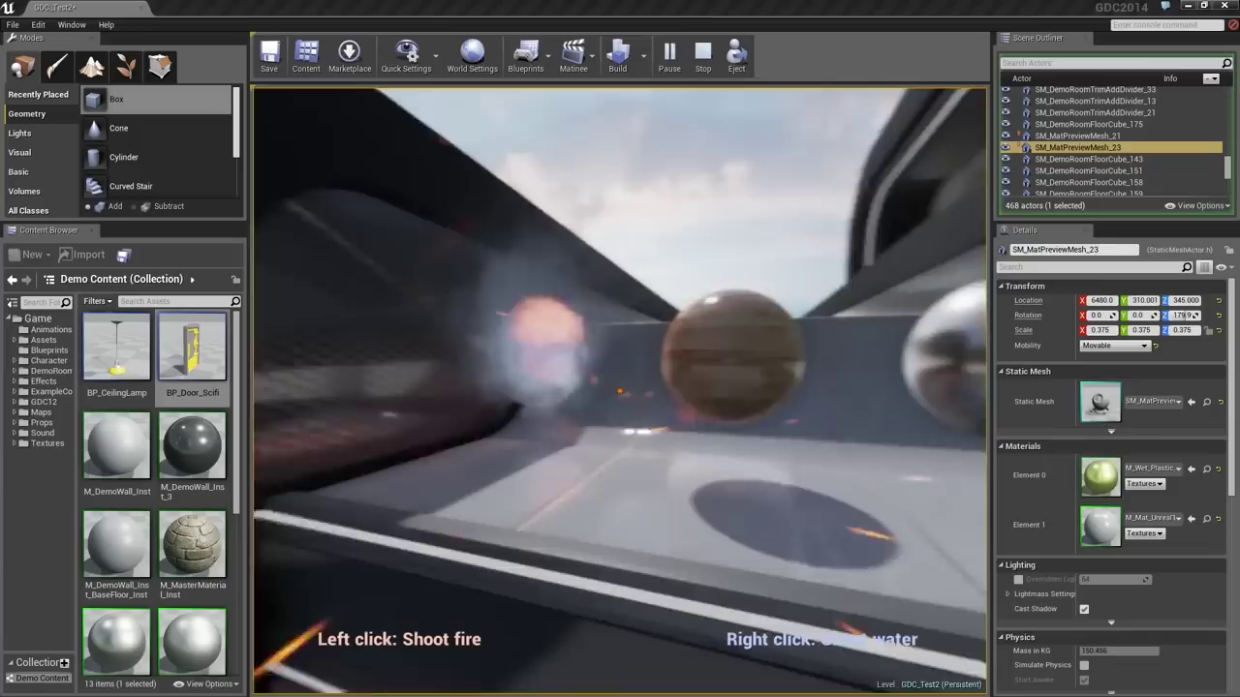
click(620, 390)
click(620, 391)
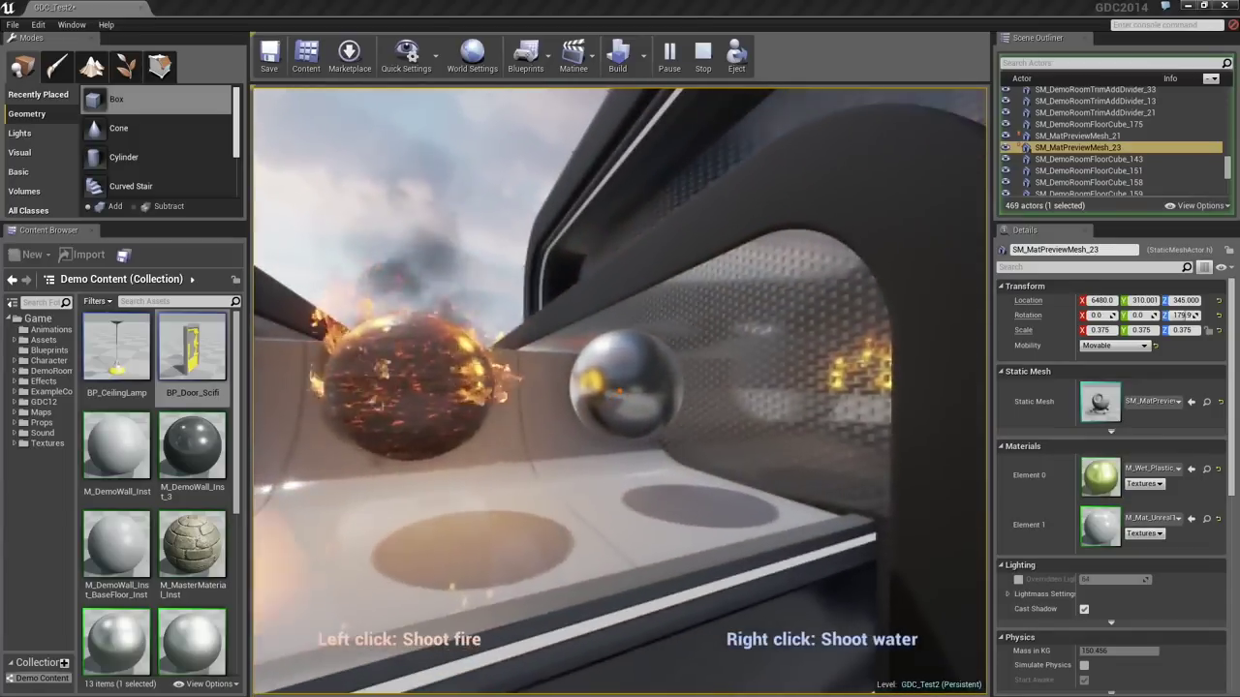
click(620, 390)
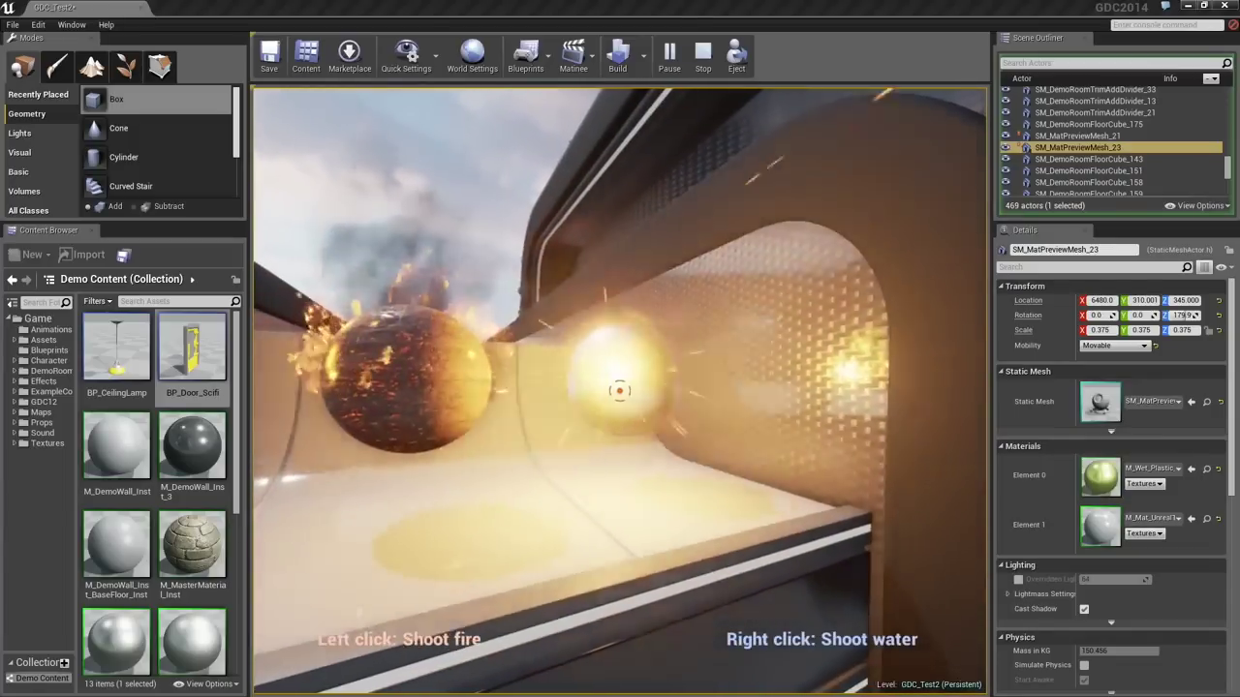
click(620, 391)
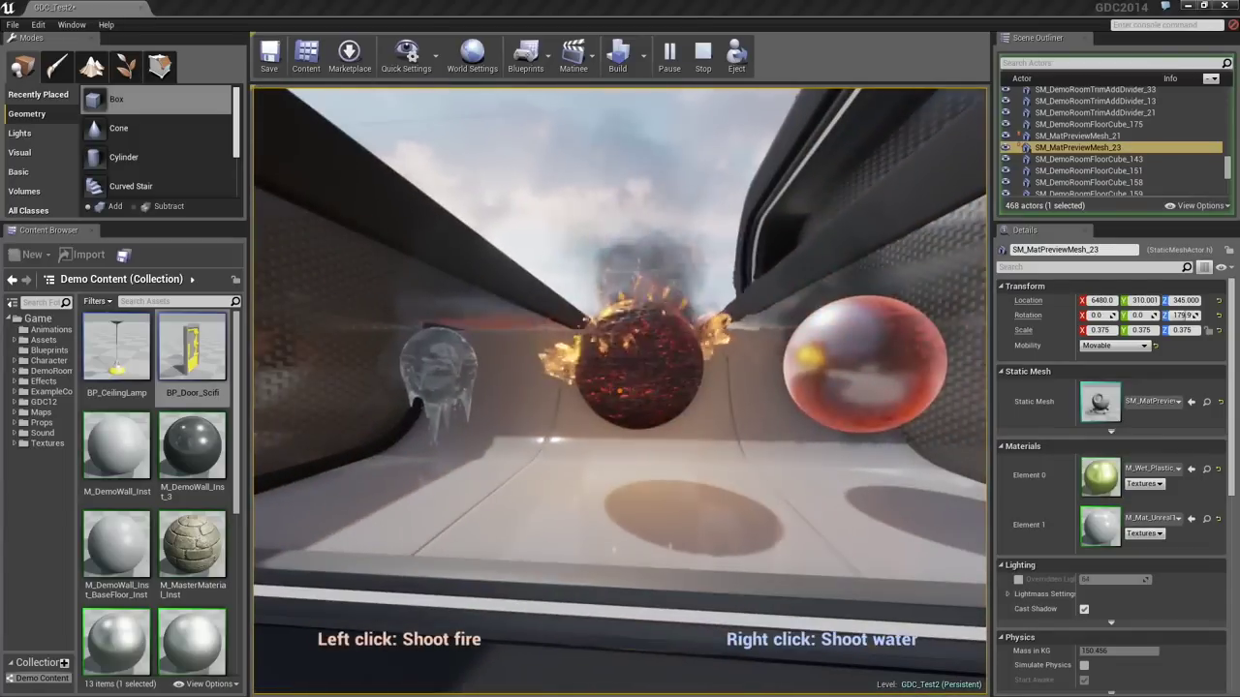
click(620, 390)
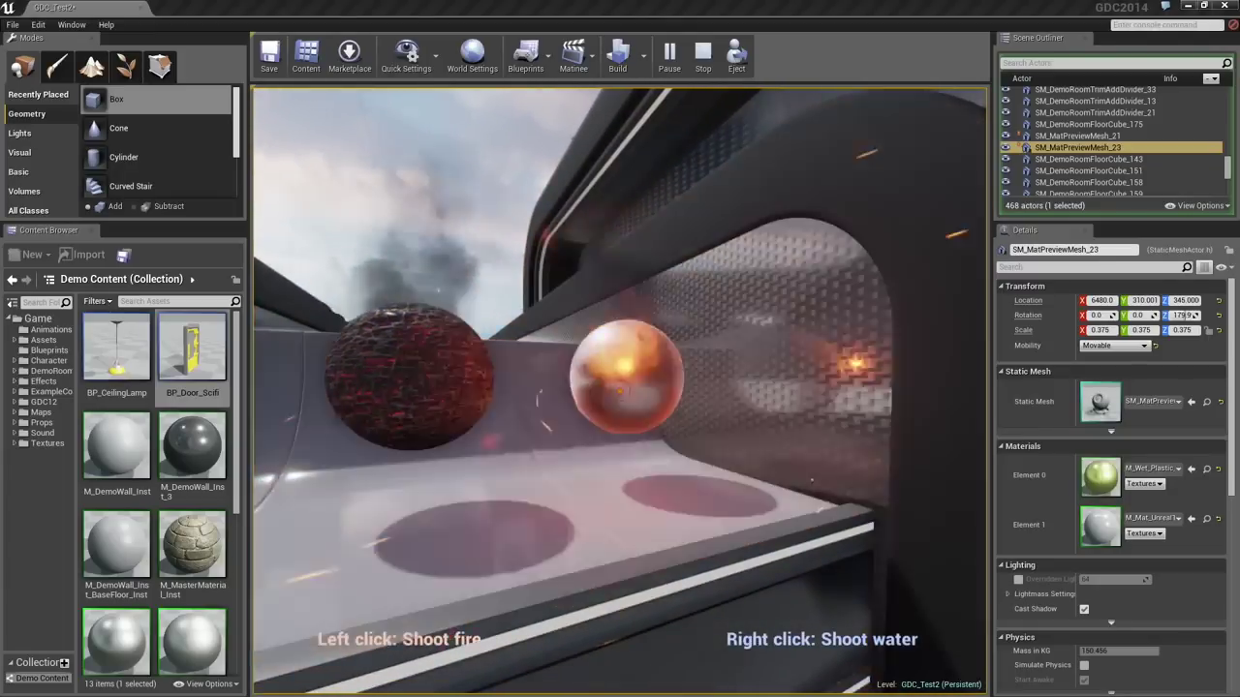
Shoot water at the heated metal, charred wood and ice spheres to demonstrate how each material cools.
right_click(620, 390)
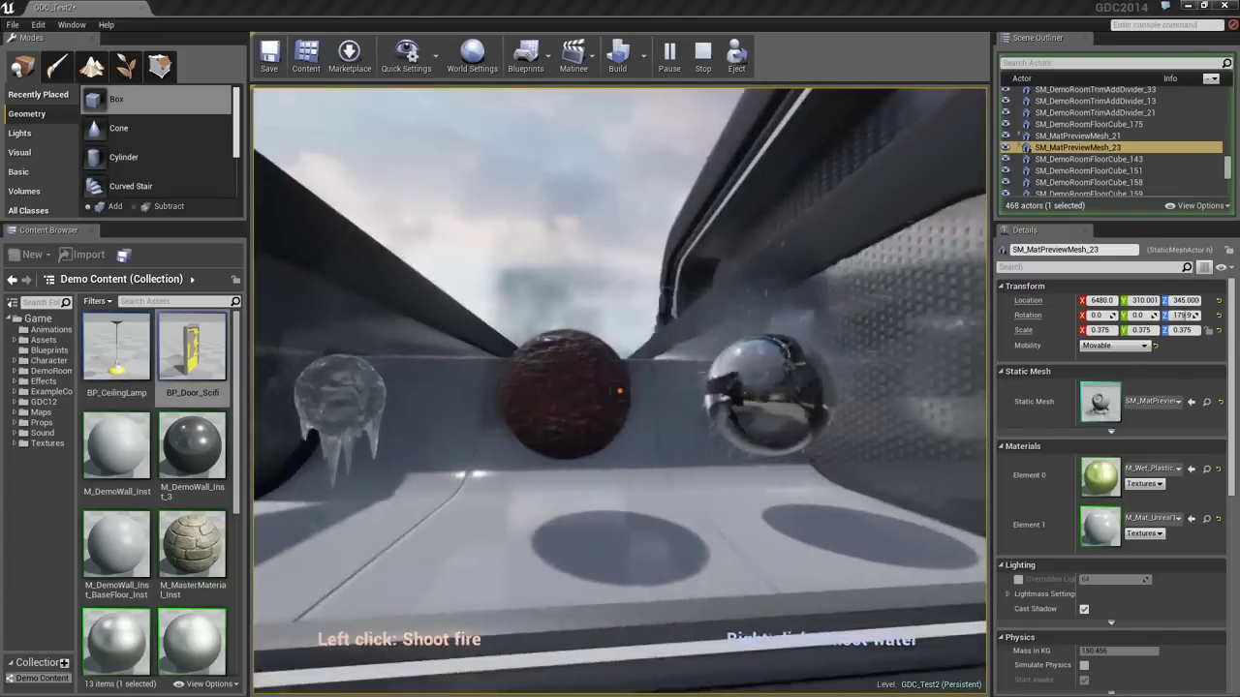
right_click(620, 391)
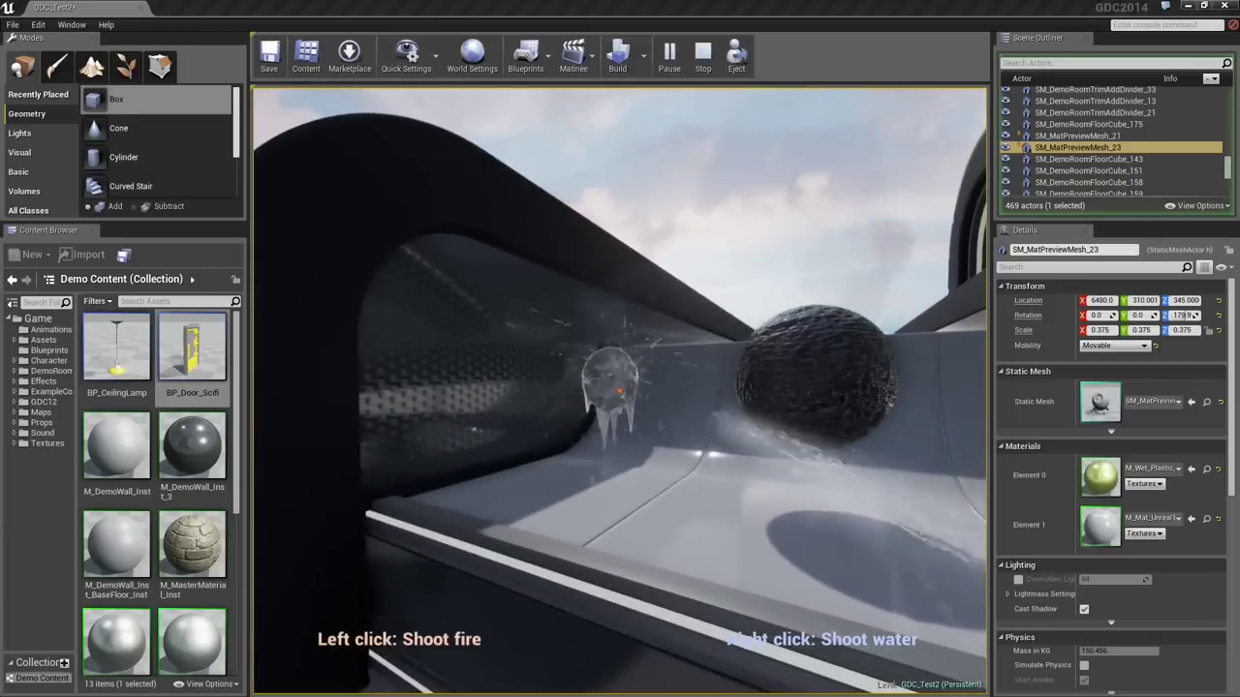
right_click(620, 390)
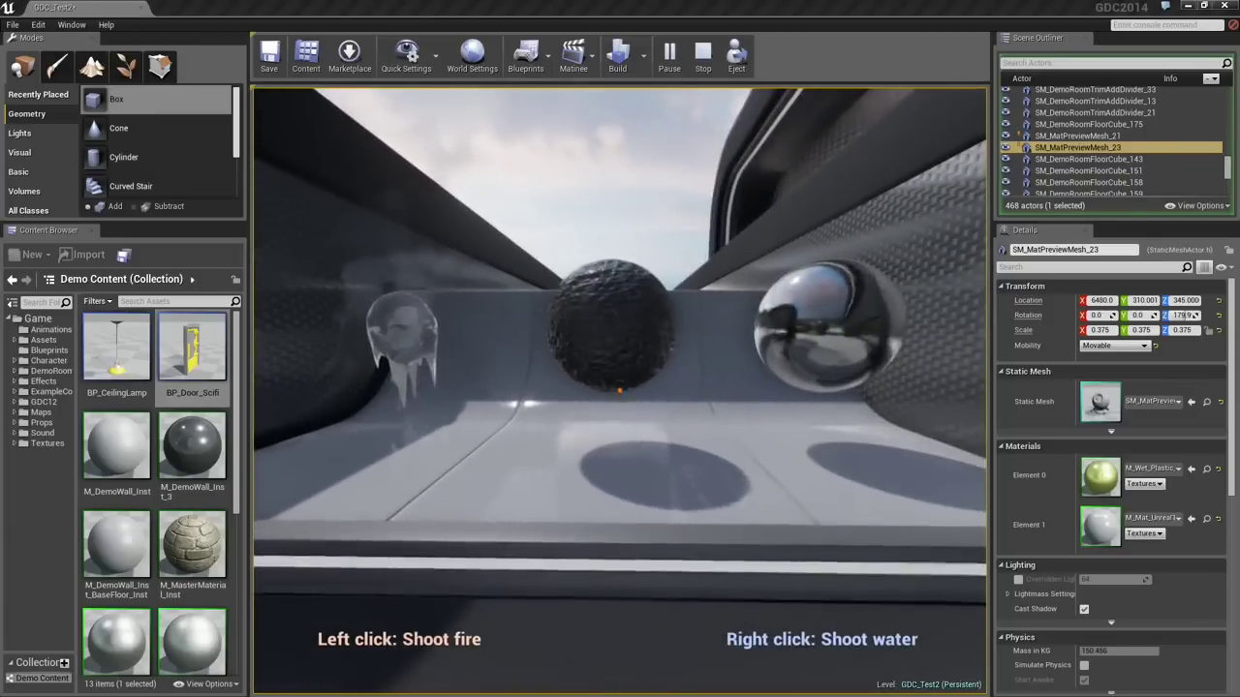
Walk on past the glass panels to the Blueprints demonstration area and the Timeline animation display.
key(w)
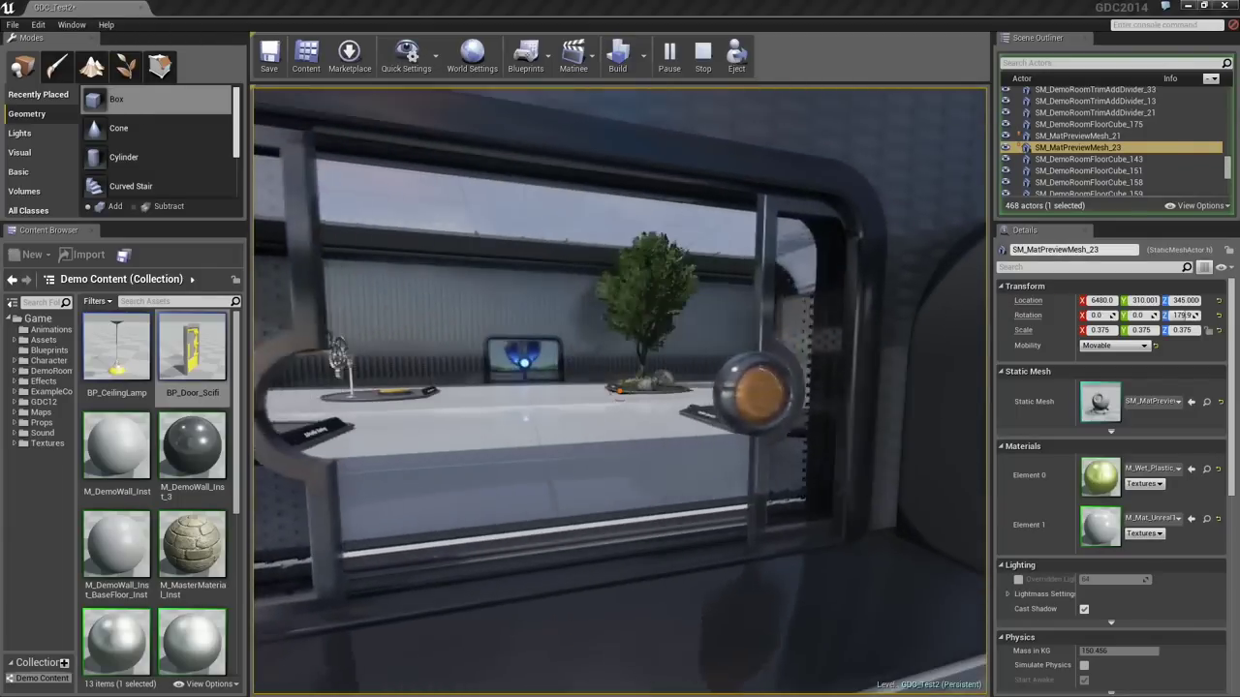
key(w)
key(w)
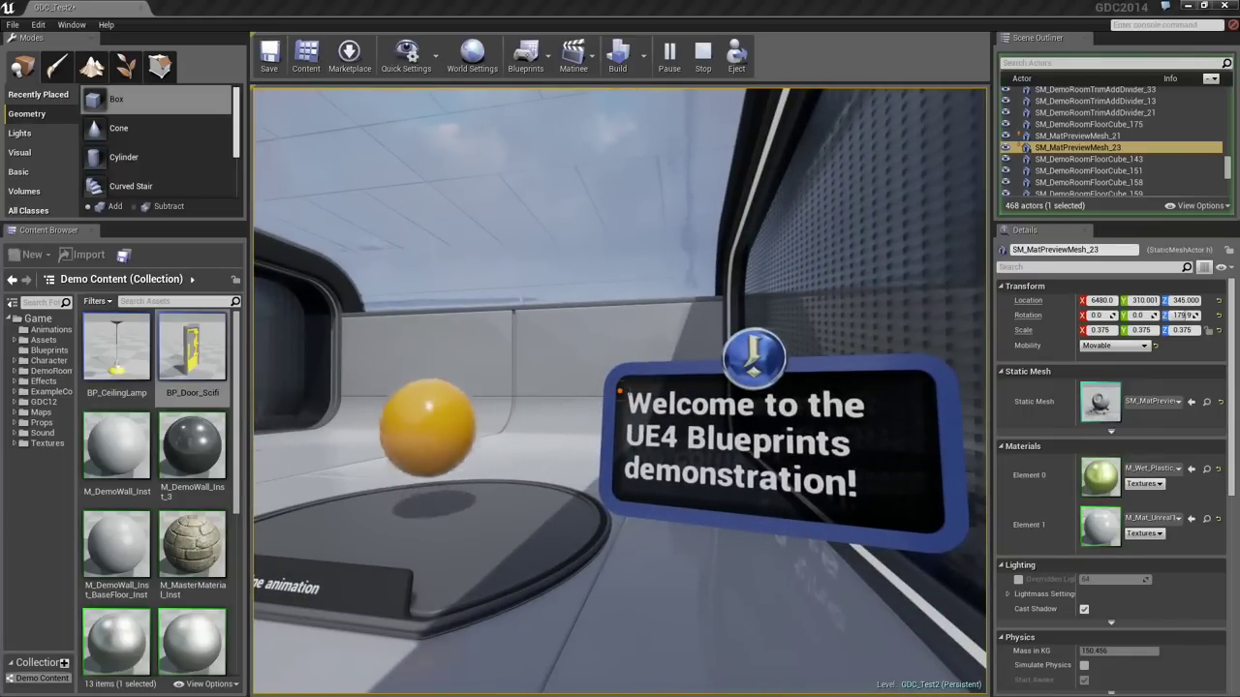
End the play session and start simulating the level in front of the Timeline animation display.
key(Escape)
key(a)
mouse_move(763, 516)
right_down()
mouse_move(741, 516)
mouse_move(775, 513)
right_up()
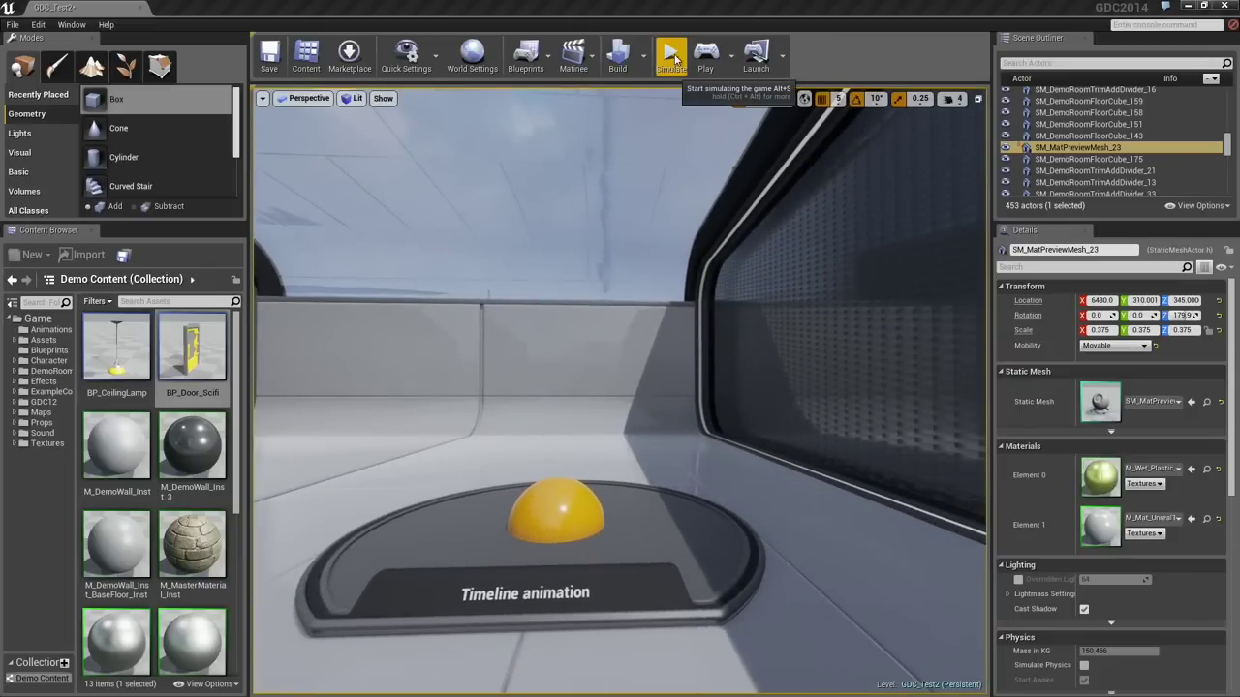
click(680, 68)
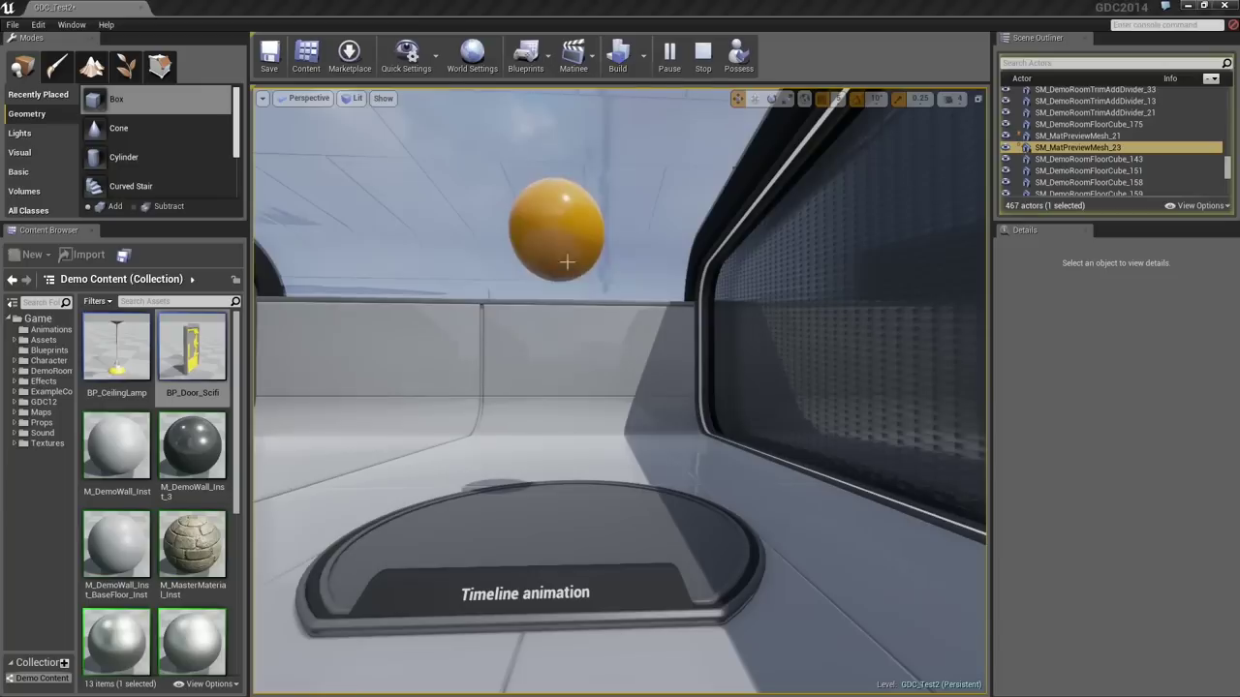
Select the bouncing ball BP_Timeline_Ball during the simulation and open its Blueprint for editing.
click(562, 254)
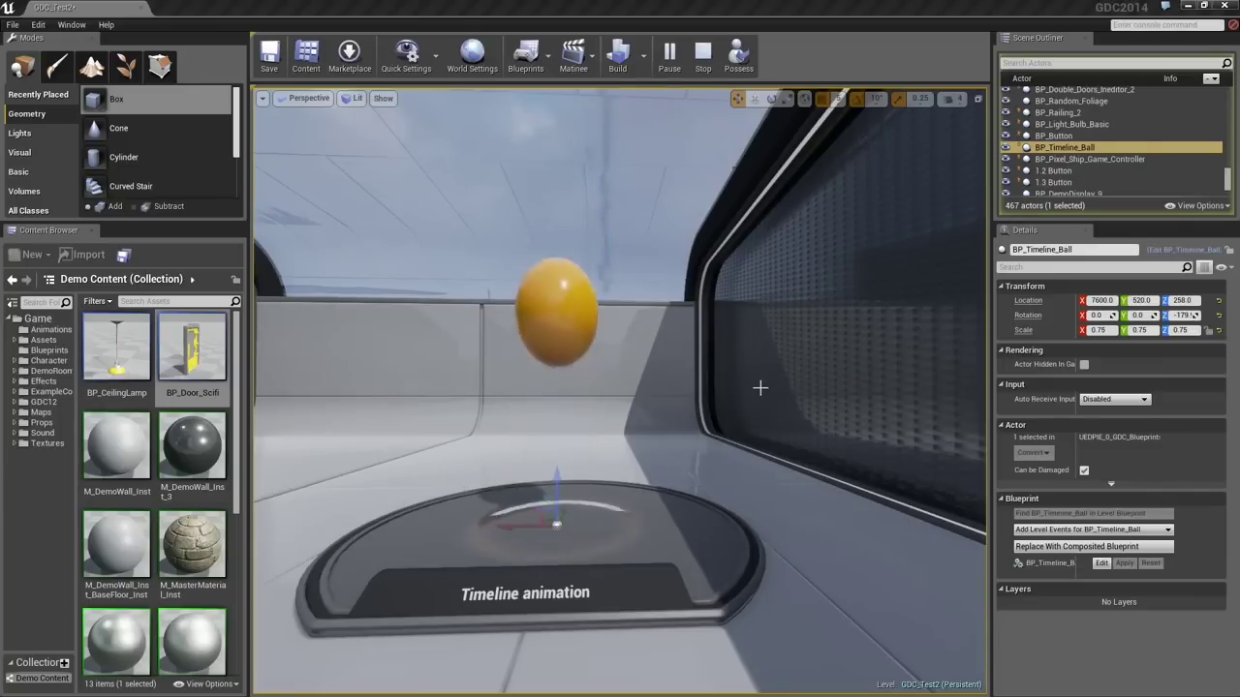
drag(723, 345, 709, 277)
right_drag(709, 276, 694, 311)
click(1195, 253)
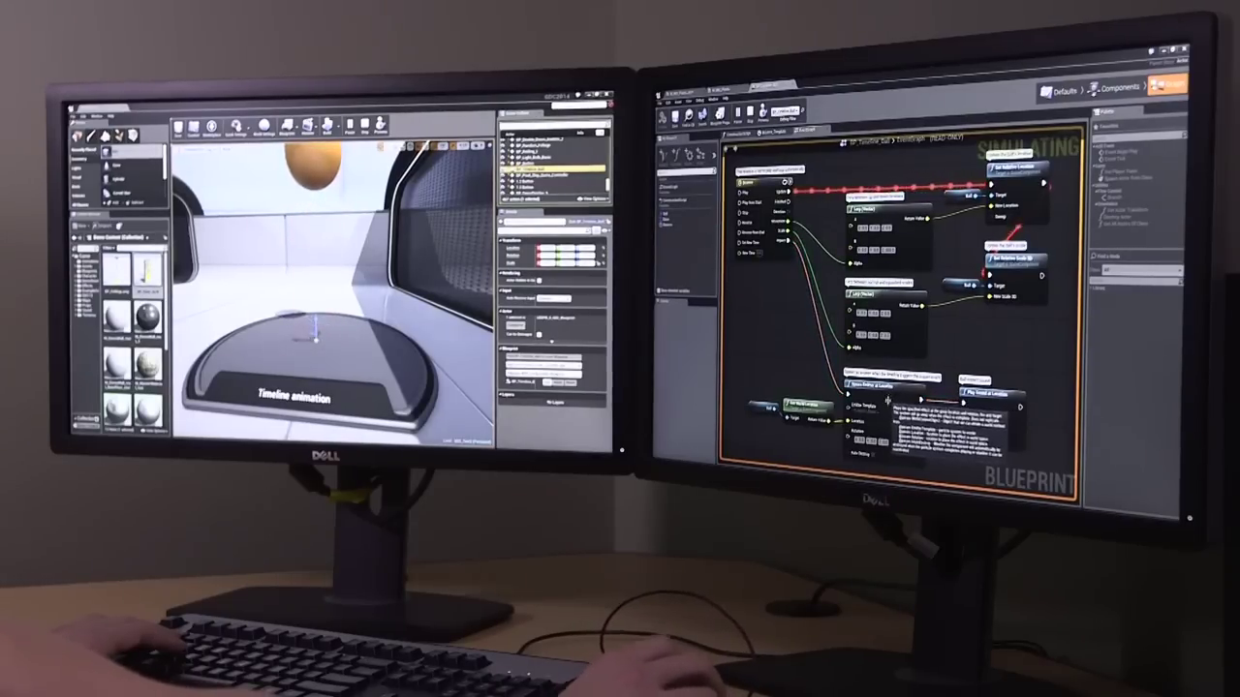
Pause the simulation with a breakpoint on the ball Blueprint's Spawn Emitter at Location node and remove that breakpoint.
mouse_move(883, 407)
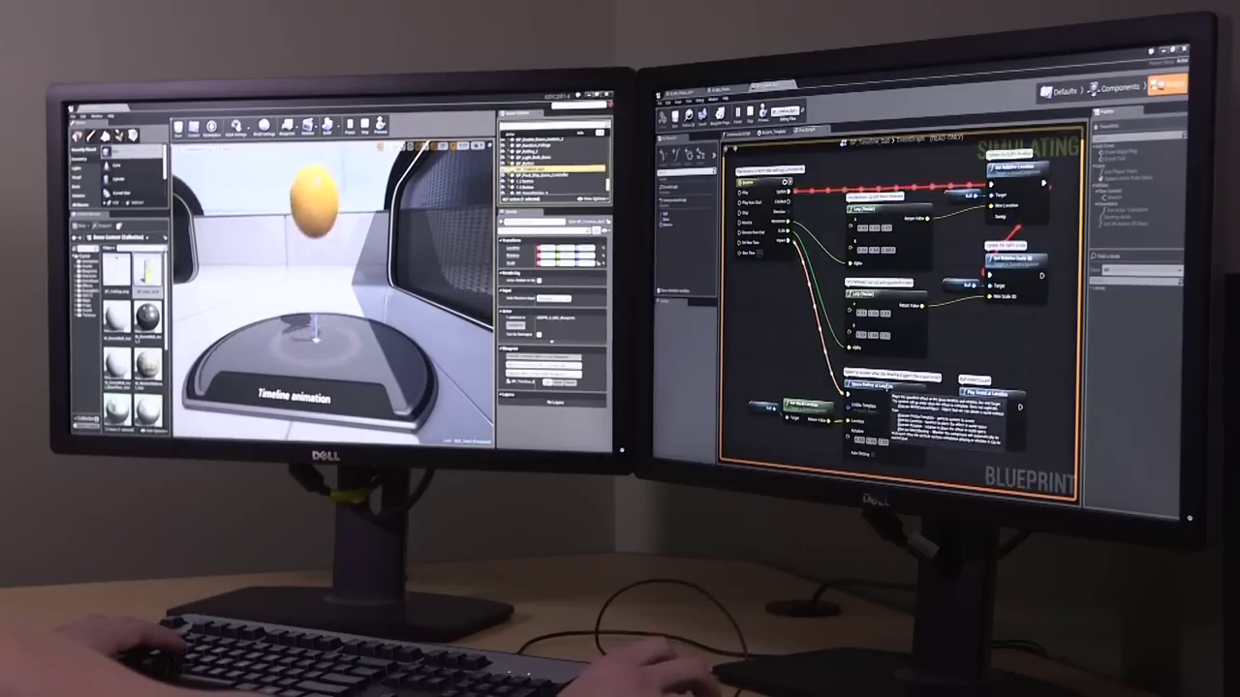
right_click(891, 401)
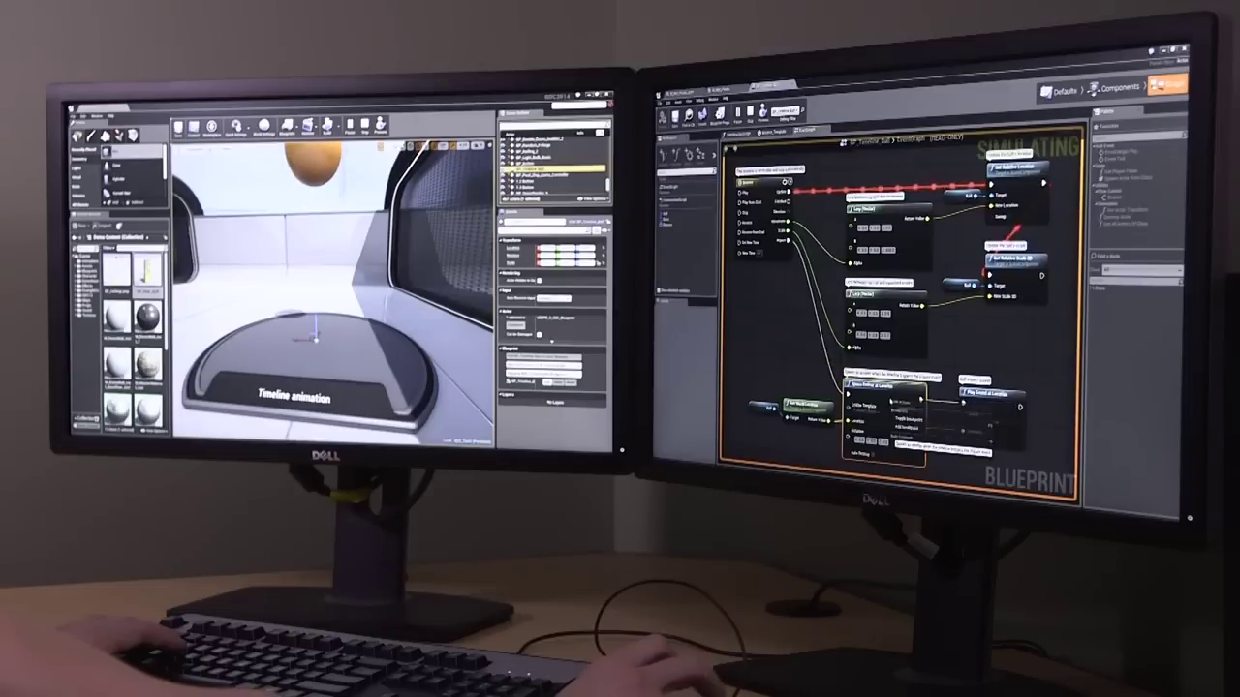
click(910, 428)
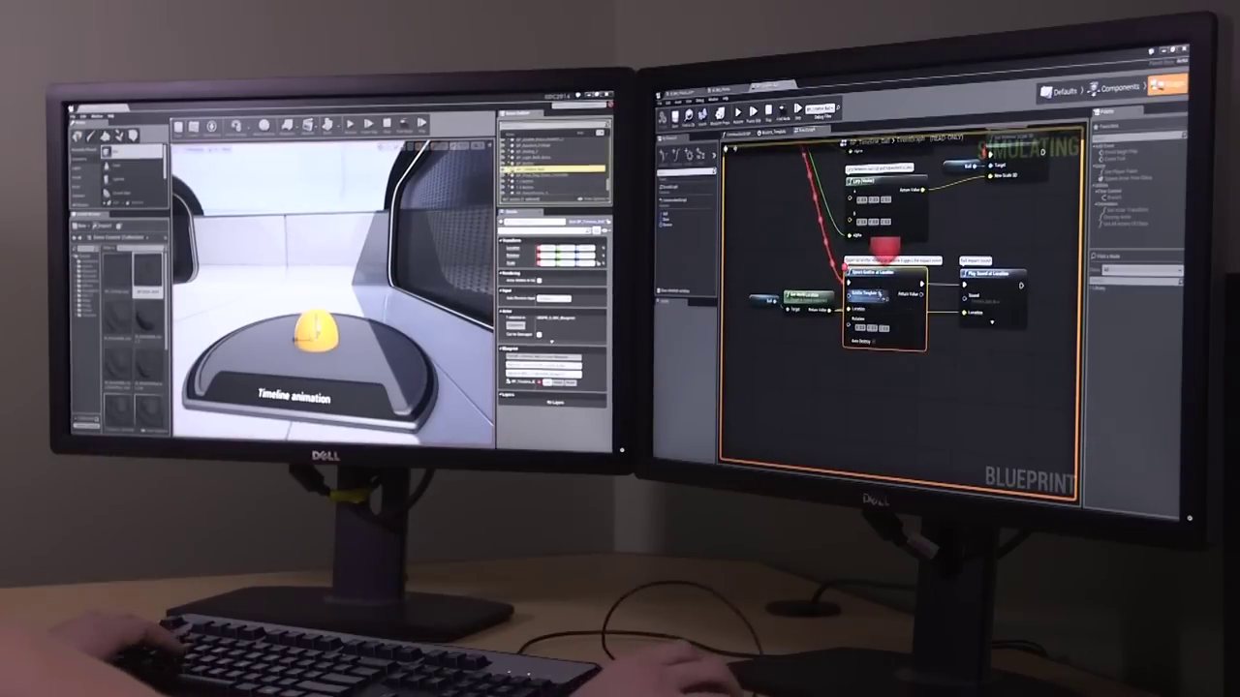
right_click(893, 292)
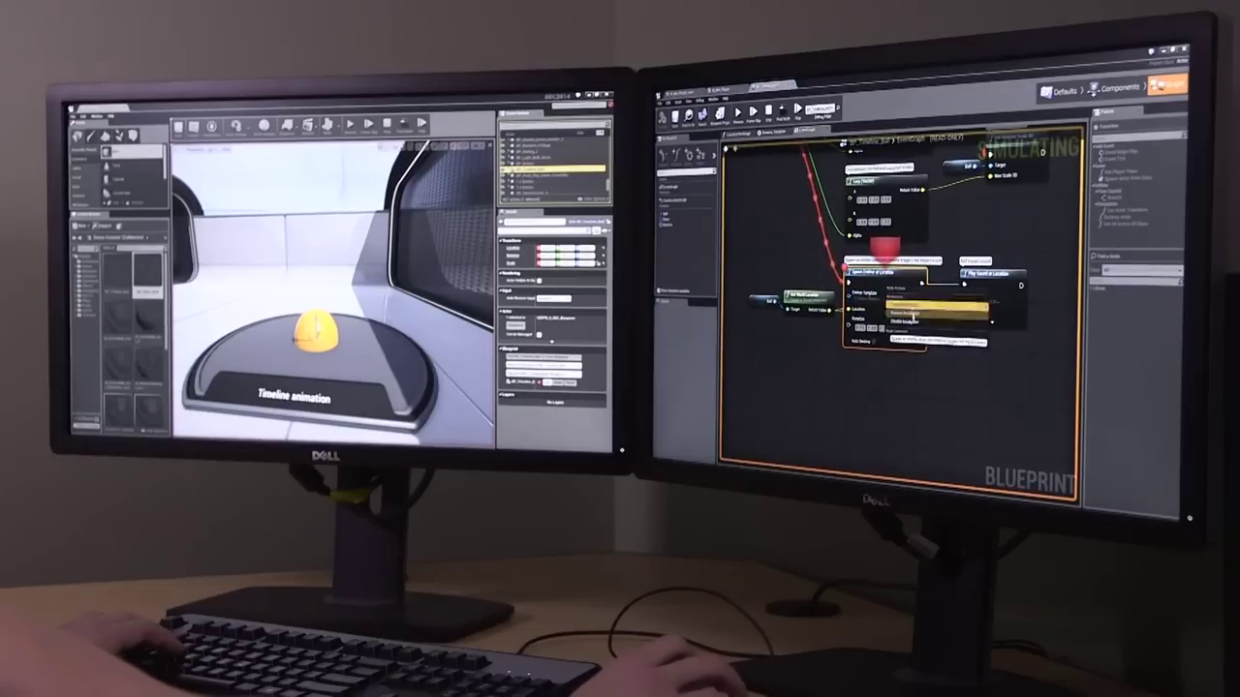
click(908, 318)
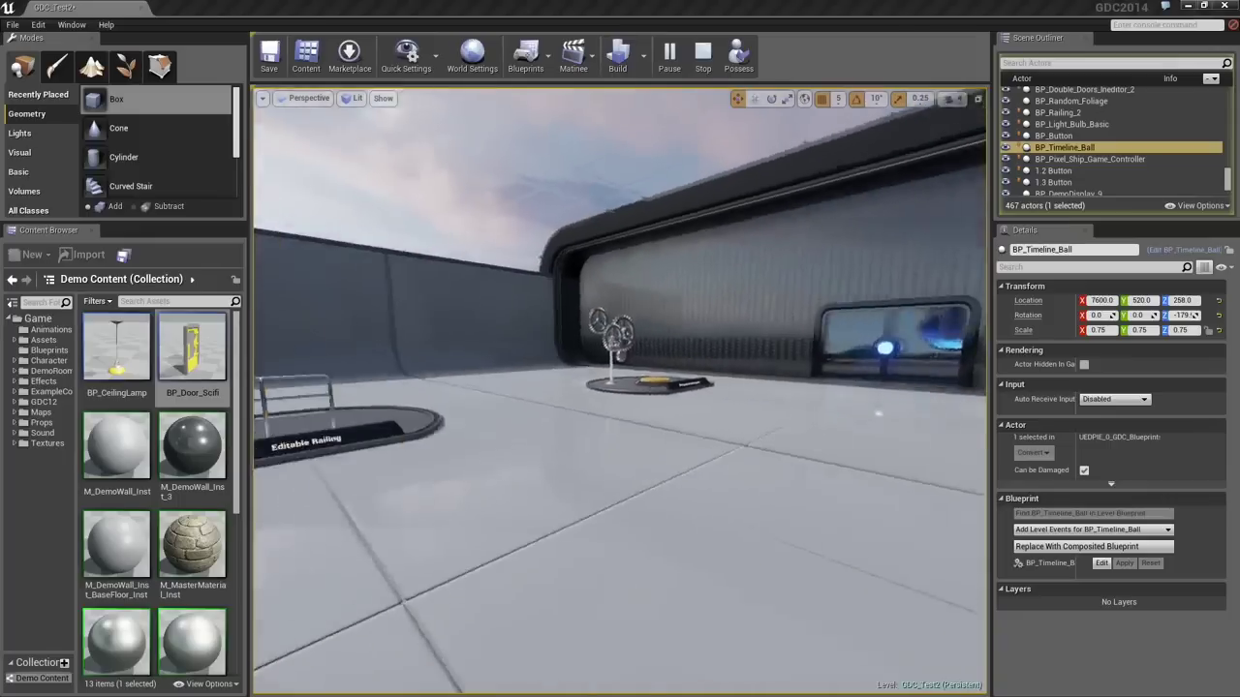
Go over to the Editable Railing display and end the simulation.
right_drag(879, 414, 733, 252)
key(w)
click(701, 64)
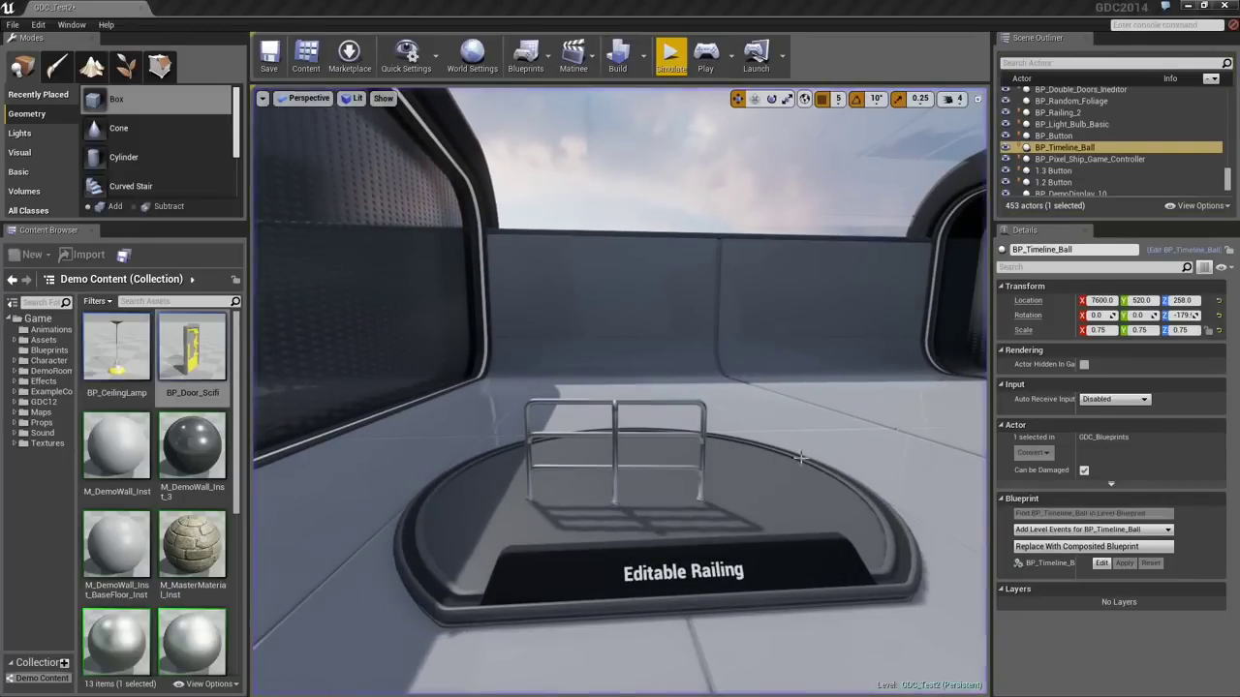
Set the Rail Length of the railing BP_Railing_2 on the Editable Railing display to 4.
click(704, 496)
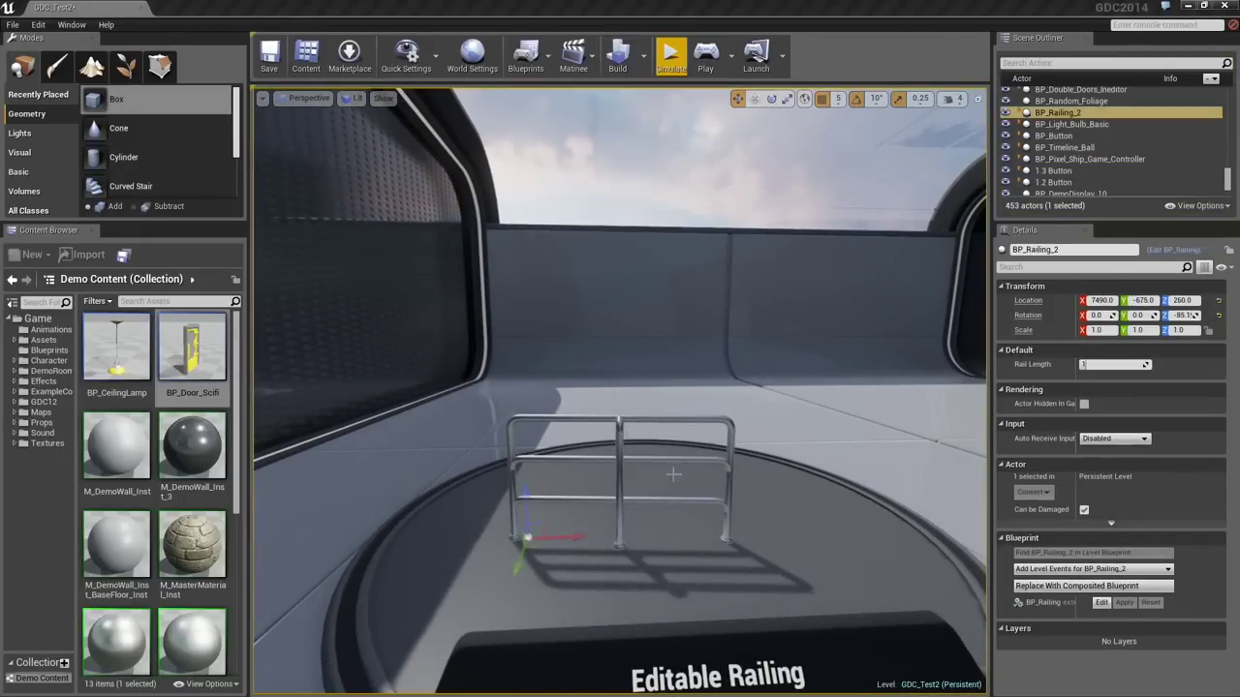
key(s)
right_drag(761, 527, 833, 504)
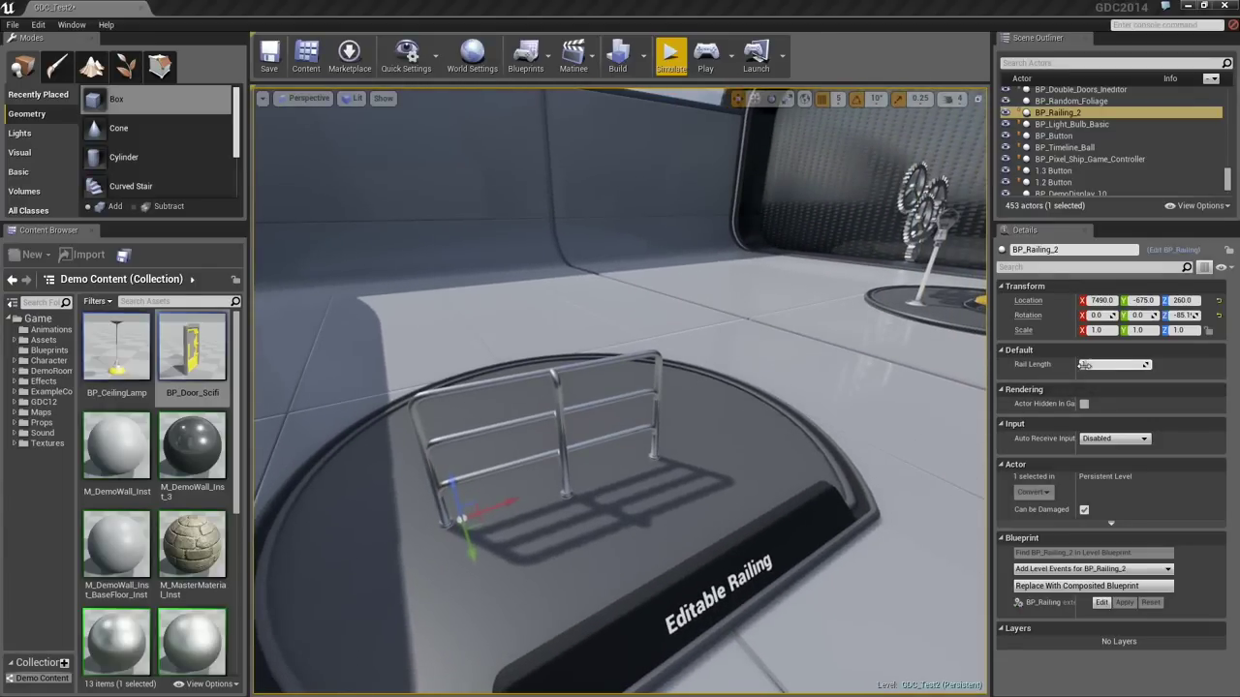
mouse_move(1114, 364)
mouse_down()
mouse_move(1133, 364)
mouse_move(1107, 365)
mouse_up()
key(a)
right_drag(774, 417, 810, 419)
alt+drag(812, 419, 795, 437)
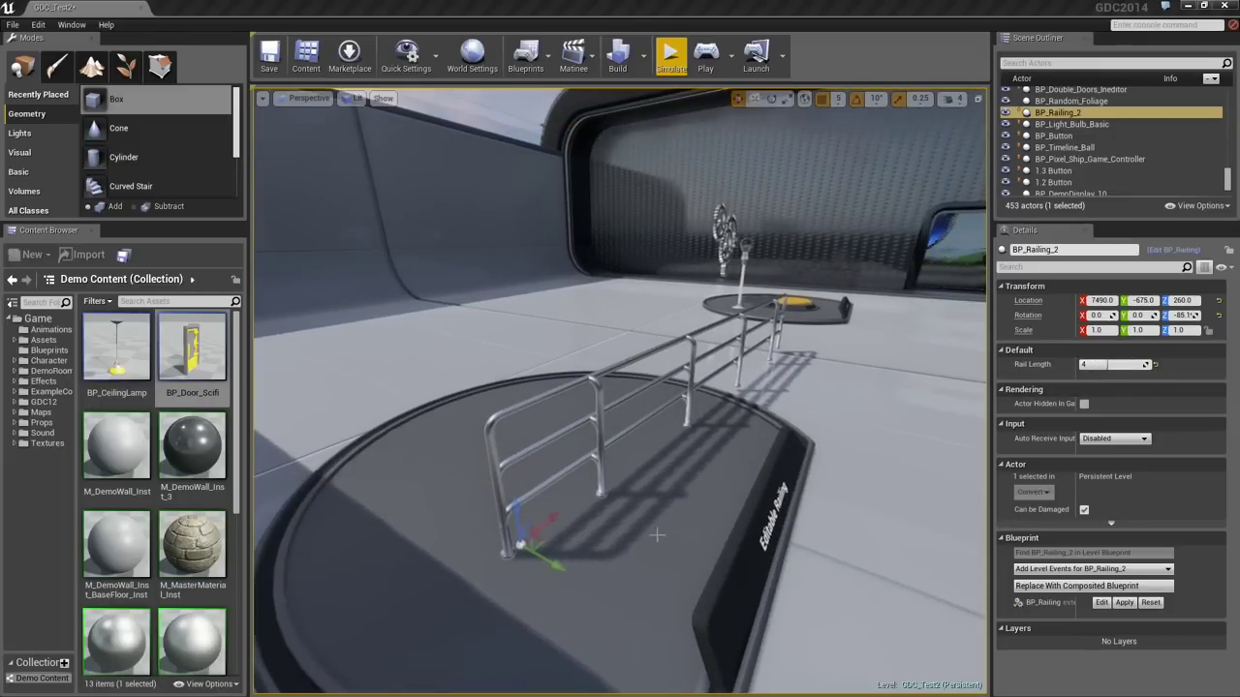
Duplicate the railing twice, placing one copy parallel to it at Y -640 and another at Y -730.
alt+drag(555, 563, 579, 581)
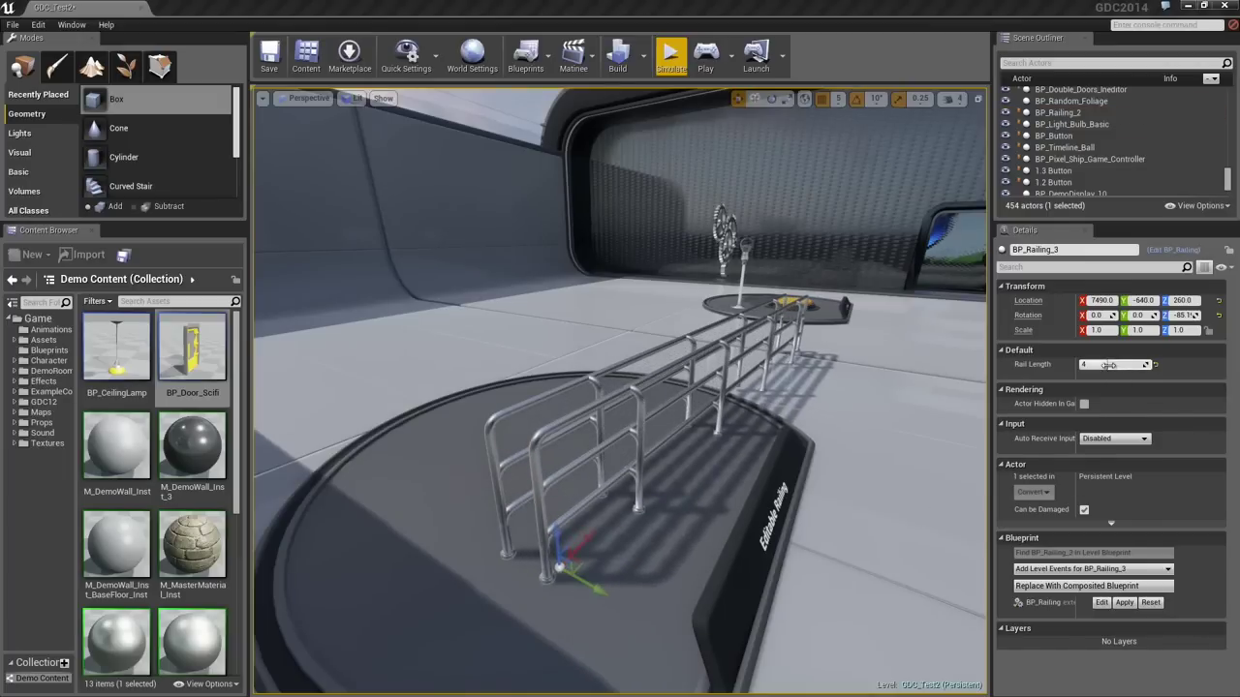
key(a)
right_drag(860, 492, 858, 490)
alt+drag(667, 596, 591, 557)
Rotate the second railing copy about 90° so it stands perpendicular to the others, with a Rail Length of 2.
key(e)
click(640, 552)
click(522, 426)
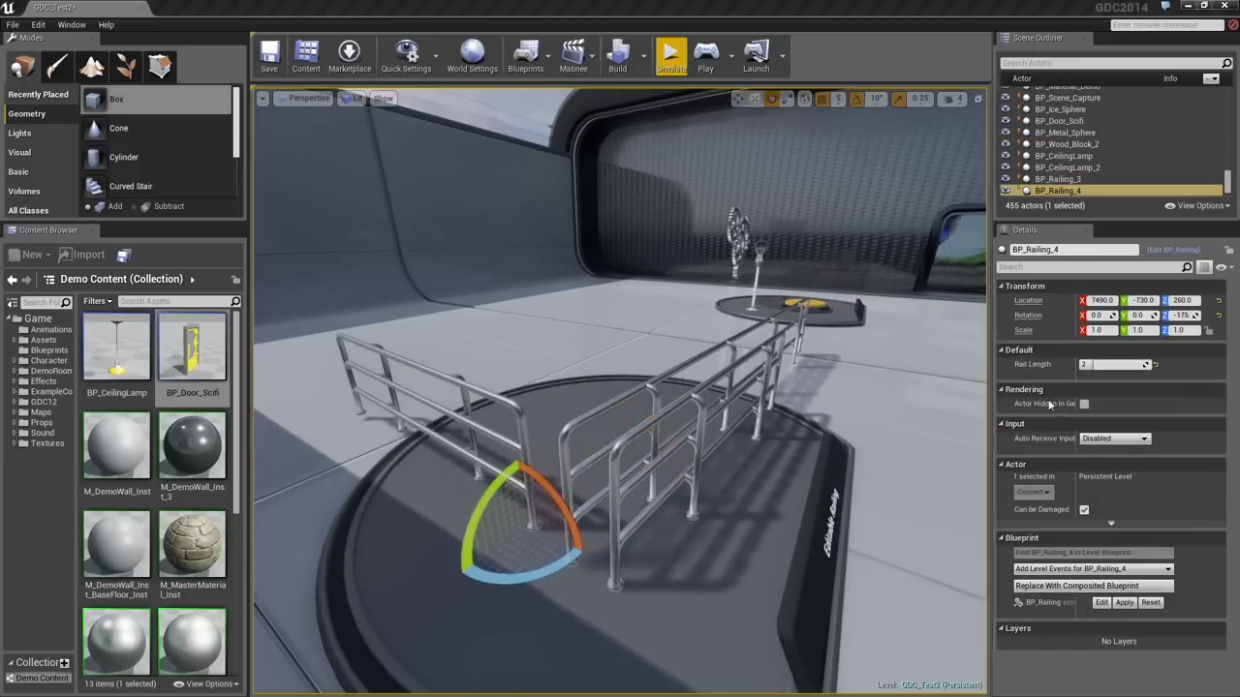
drag(1118, 365, 1095, 365)
Play the level at the yellow button display and move in close to examine the turning gears.
right_drag(699, 398, 715, 502)
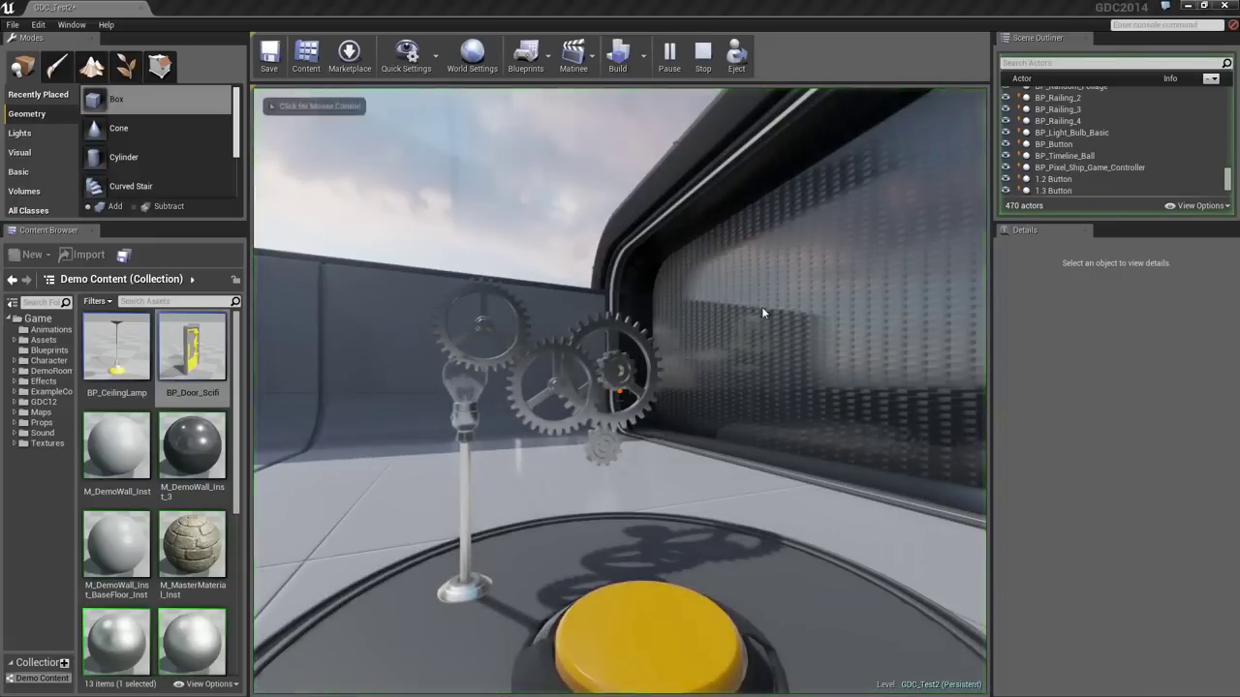
click(761, 308)
key(s)
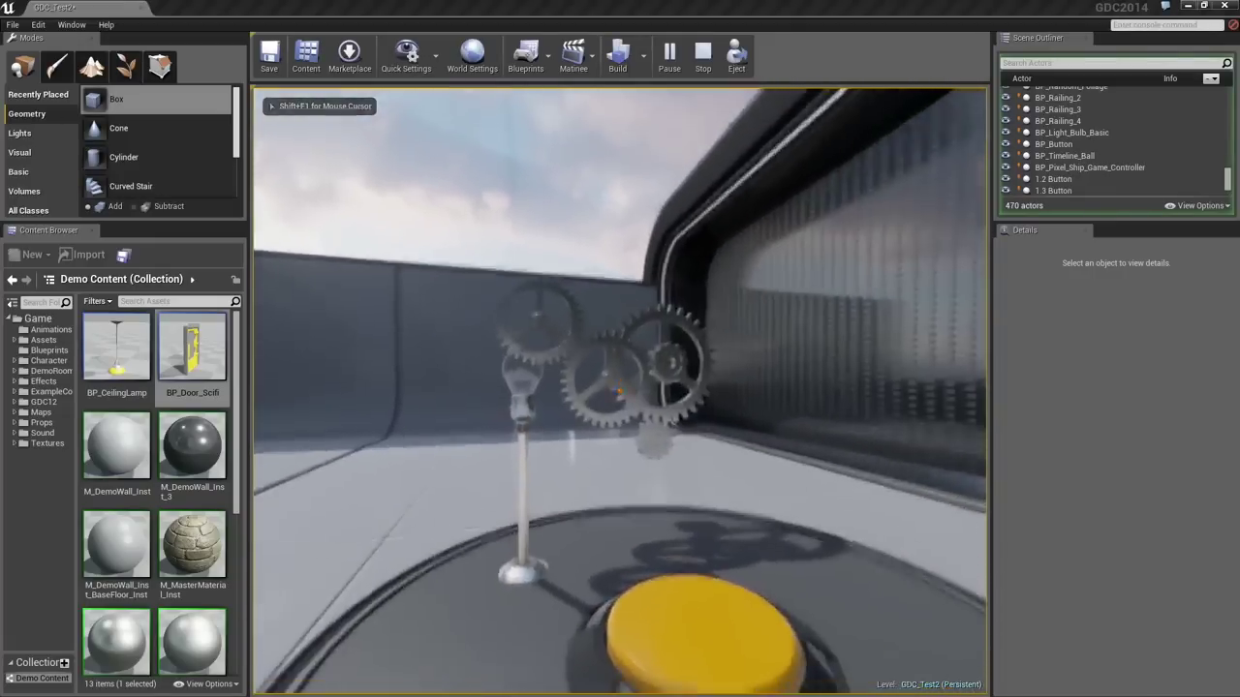
key(w)
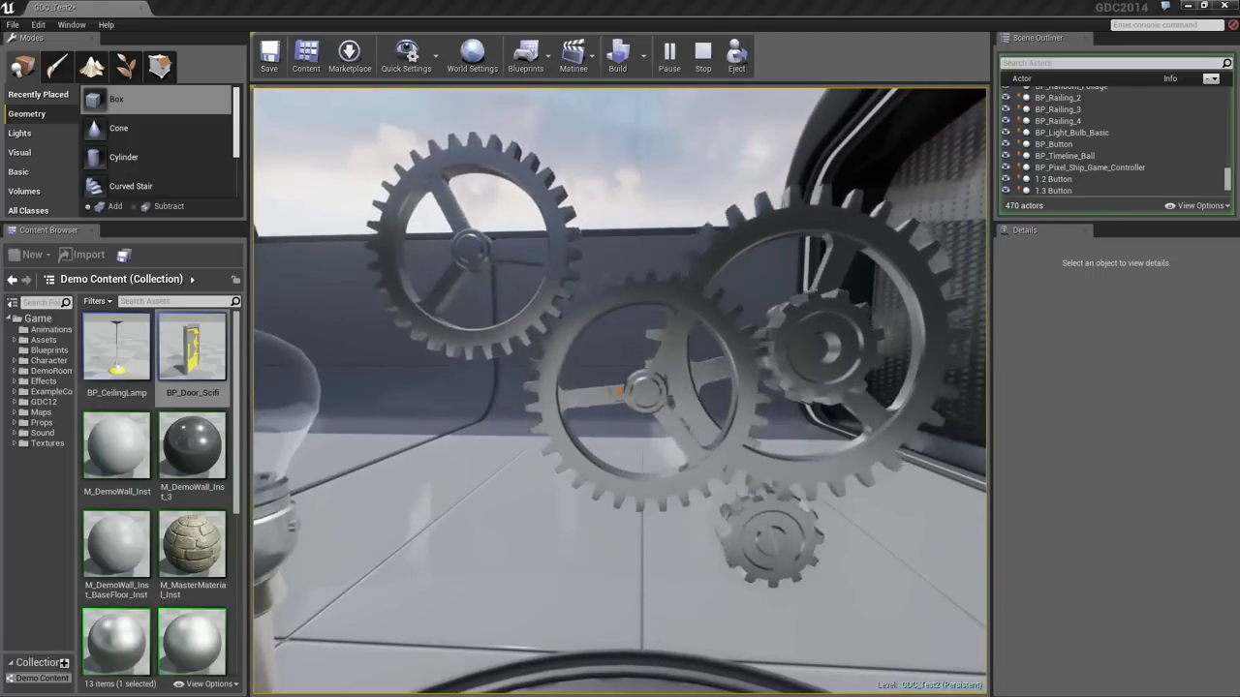
End the play session and set the Target Blueprint of the yellow button BP_Button to BP_Light_Bulb_Basic.
key(s)
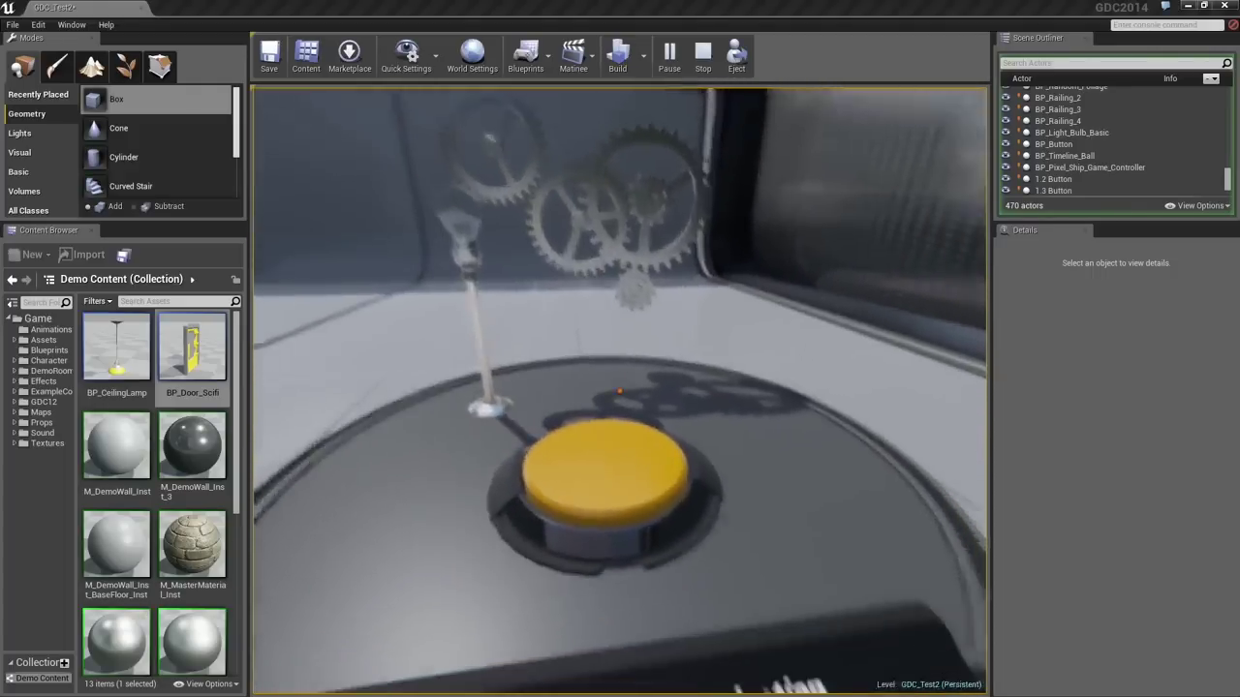
key(s)
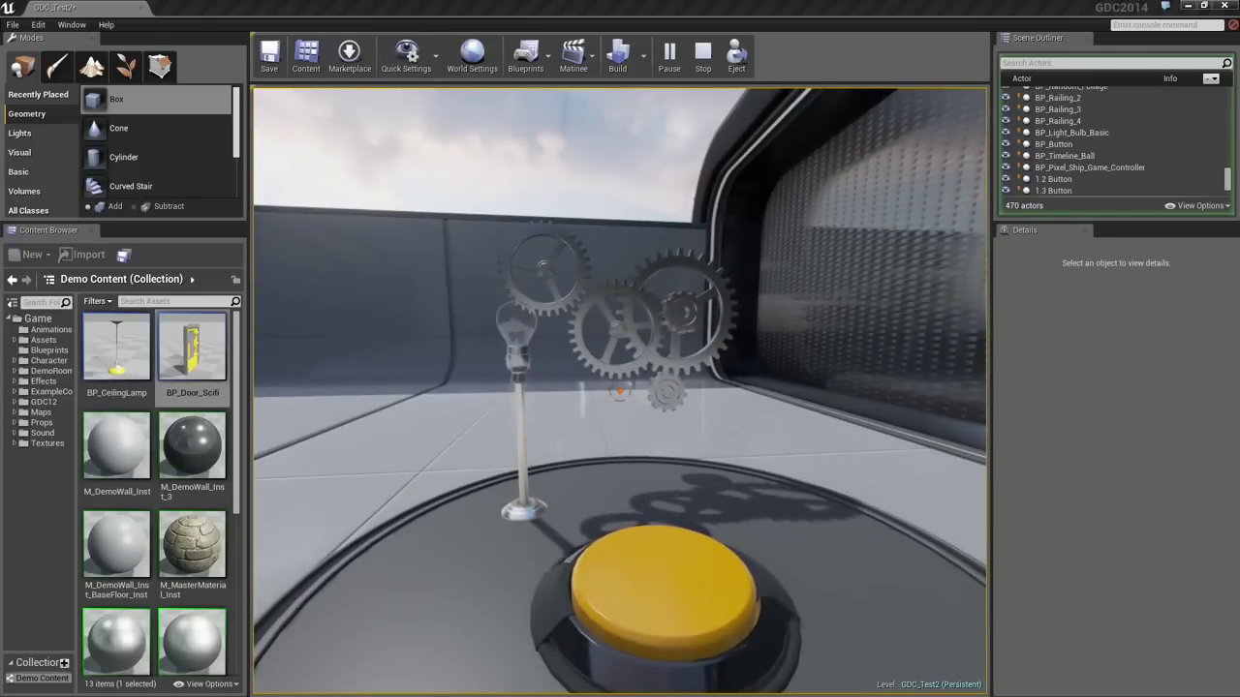
key(Escape)
click(656, 545)
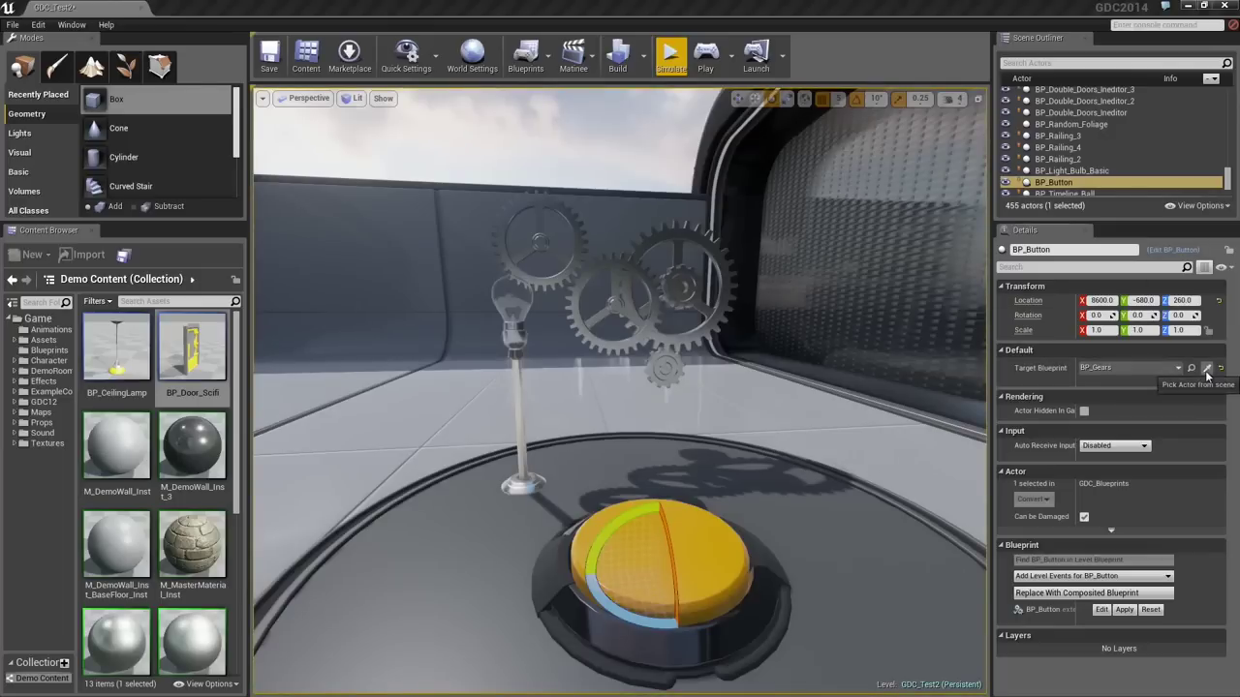
Play the level, step onto the yellow button to trigger the light bulb, examine the bulb up close, and end the session.
click(705, 55)
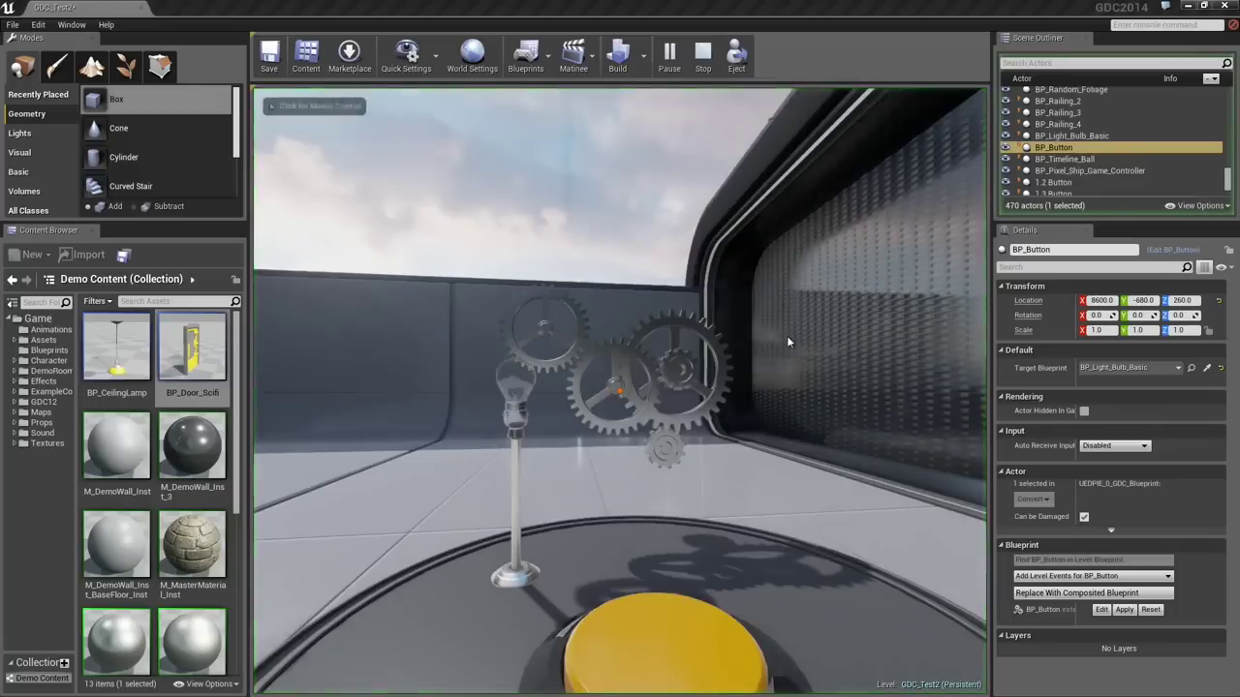
click(782, 420)
key(w)
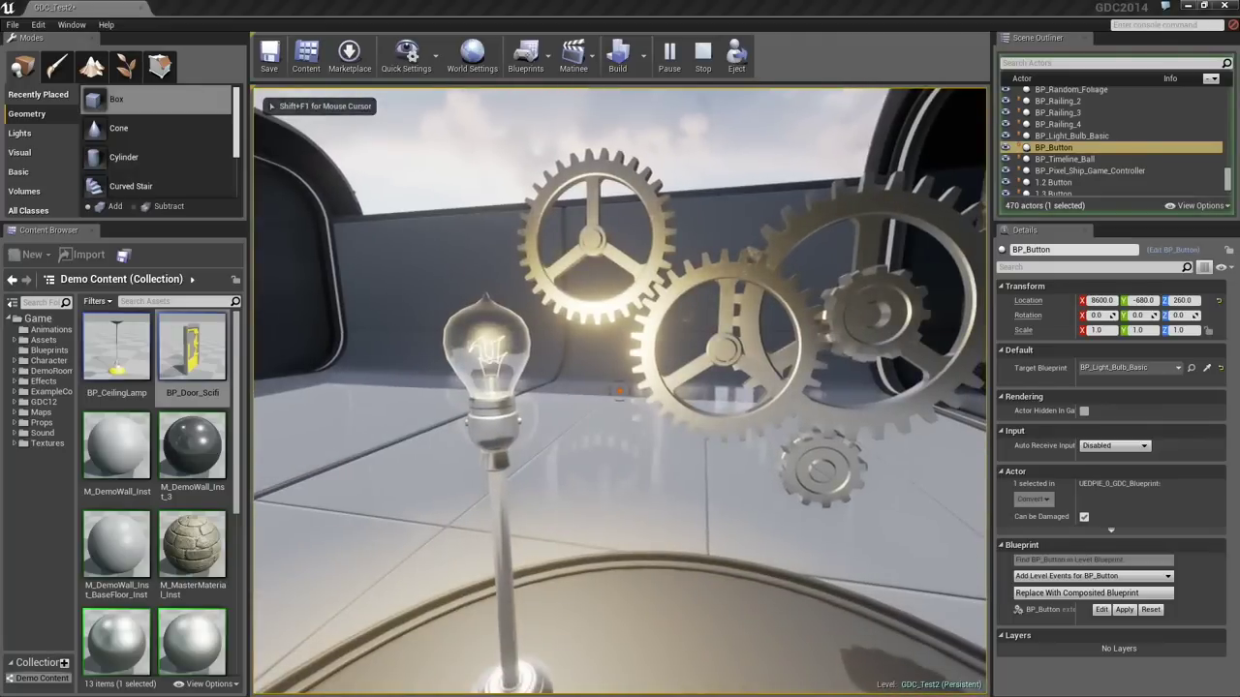
key(w)
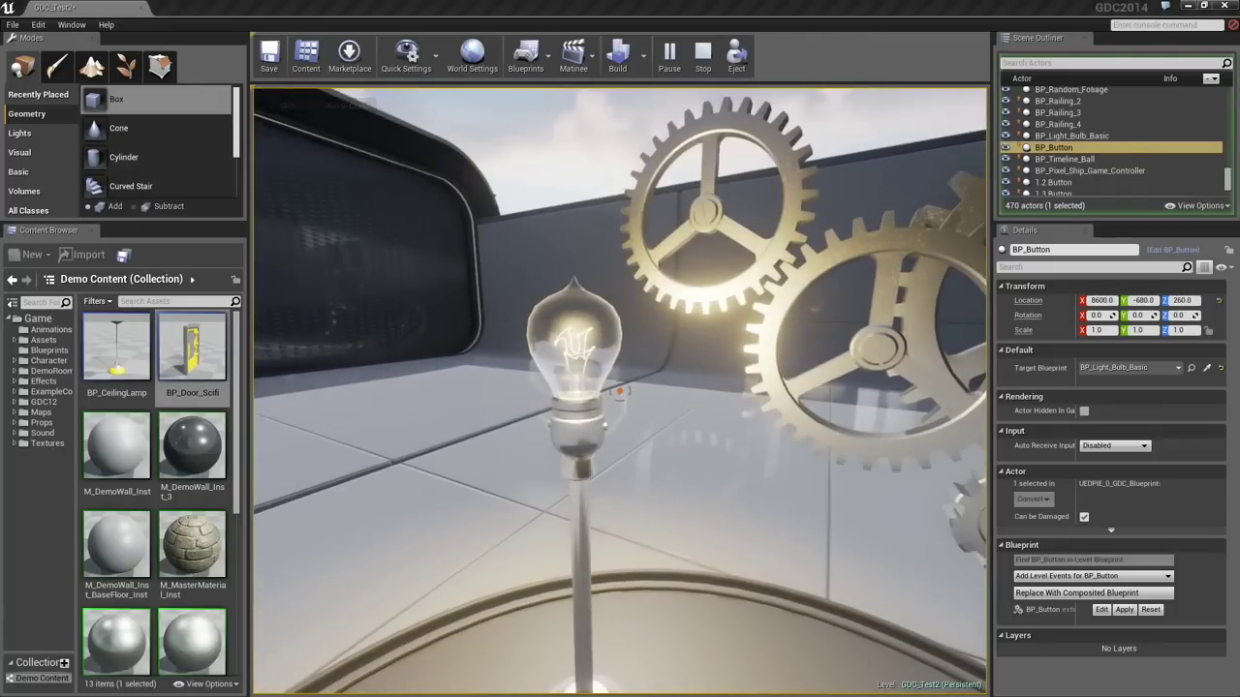
key(s)
key(w)
key(Escape)
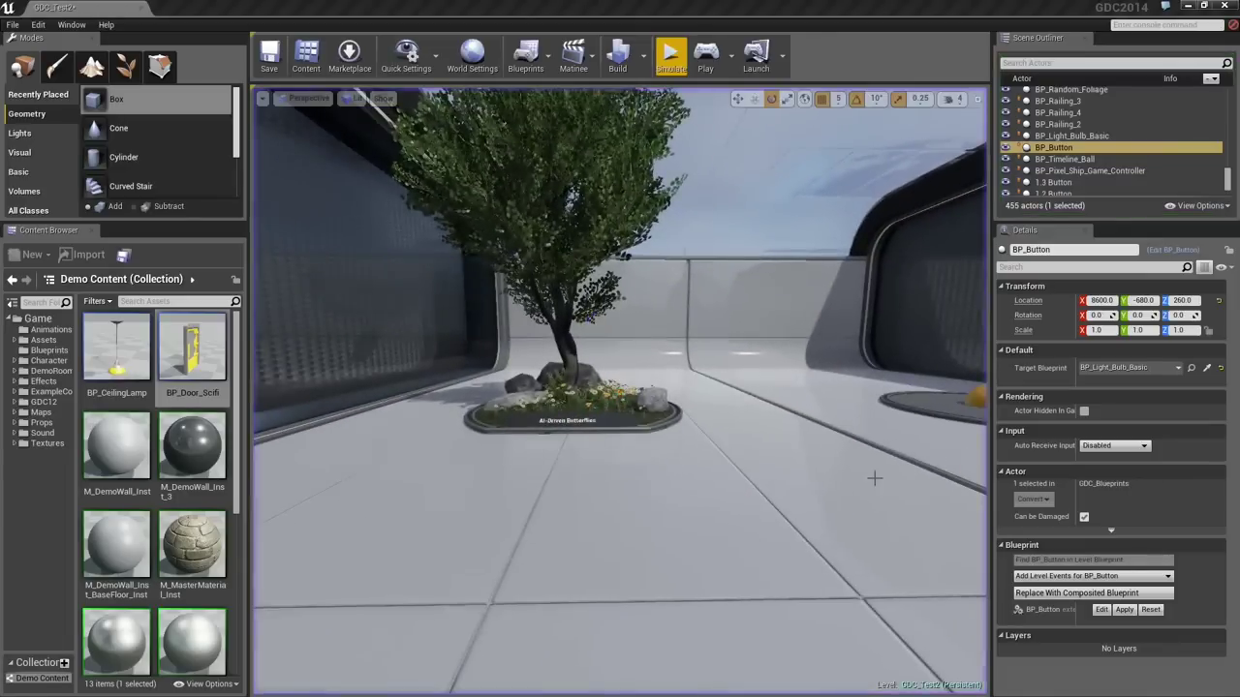
Simulate the level at the AI-Driven Butterflies display and view the tree and rocks.
key(w)
mouse_move(783, 473)
right_down()
mouse_move(751, 472)
mouse_move(782, 473)
right_up()
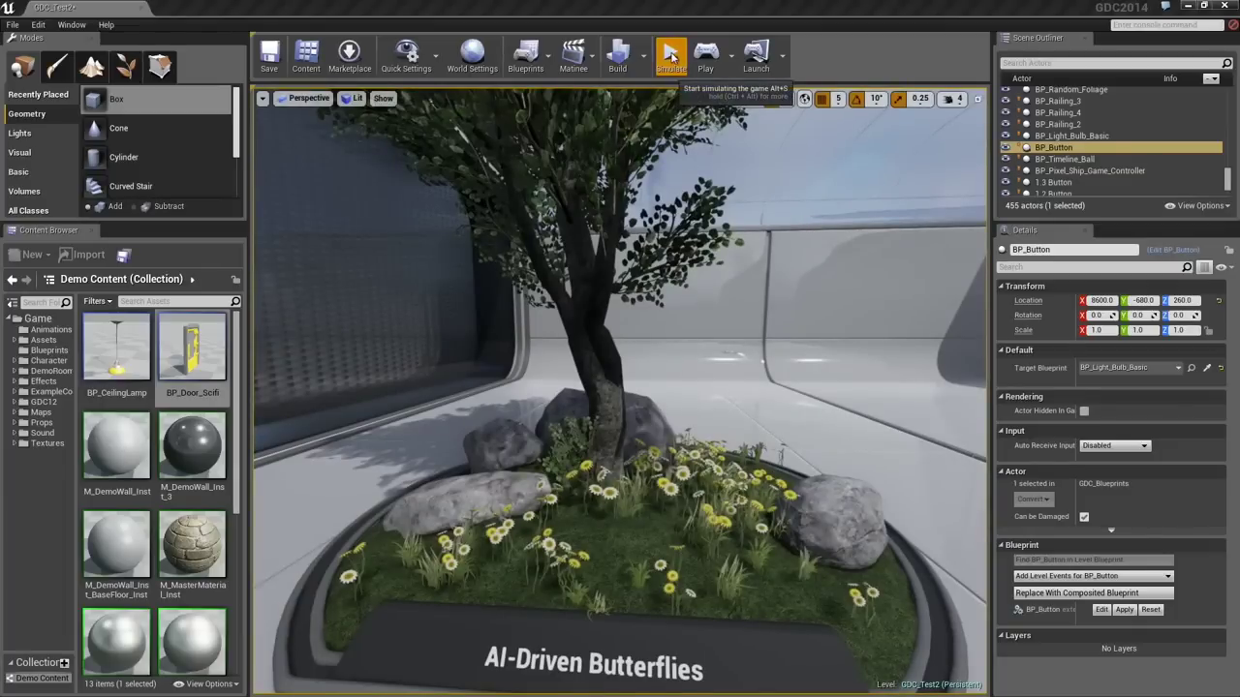
click(670, 55)
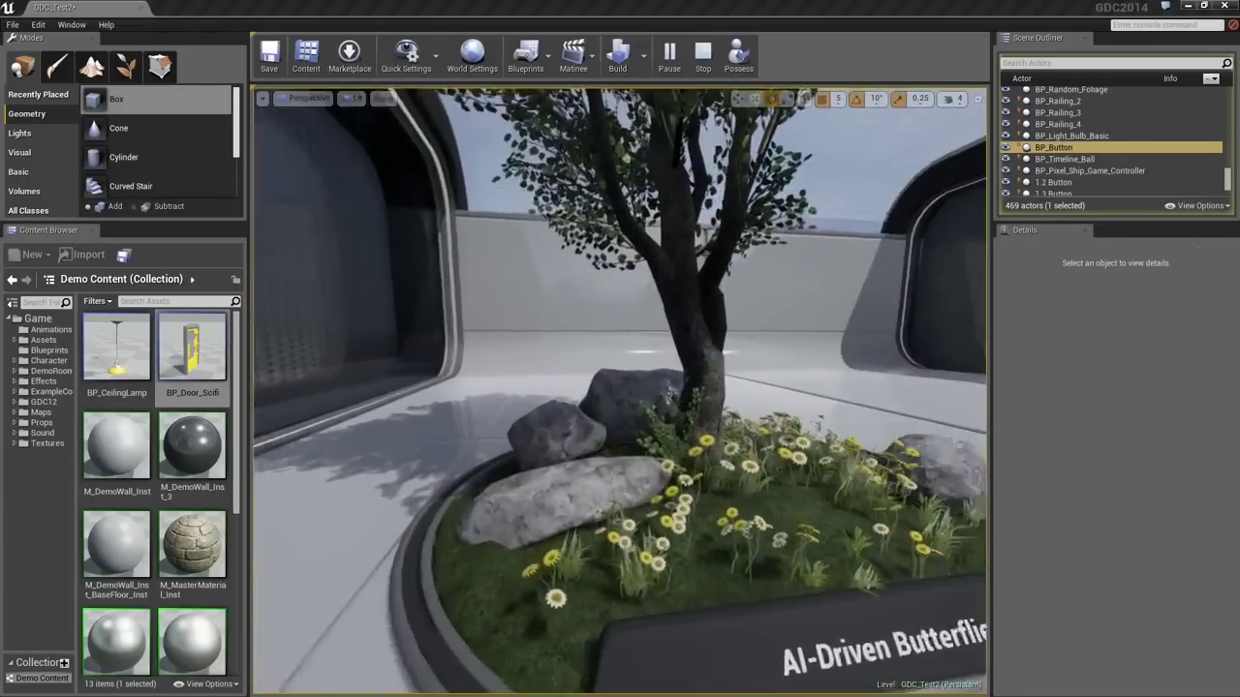
right_drag(620, 391, 668, 383)
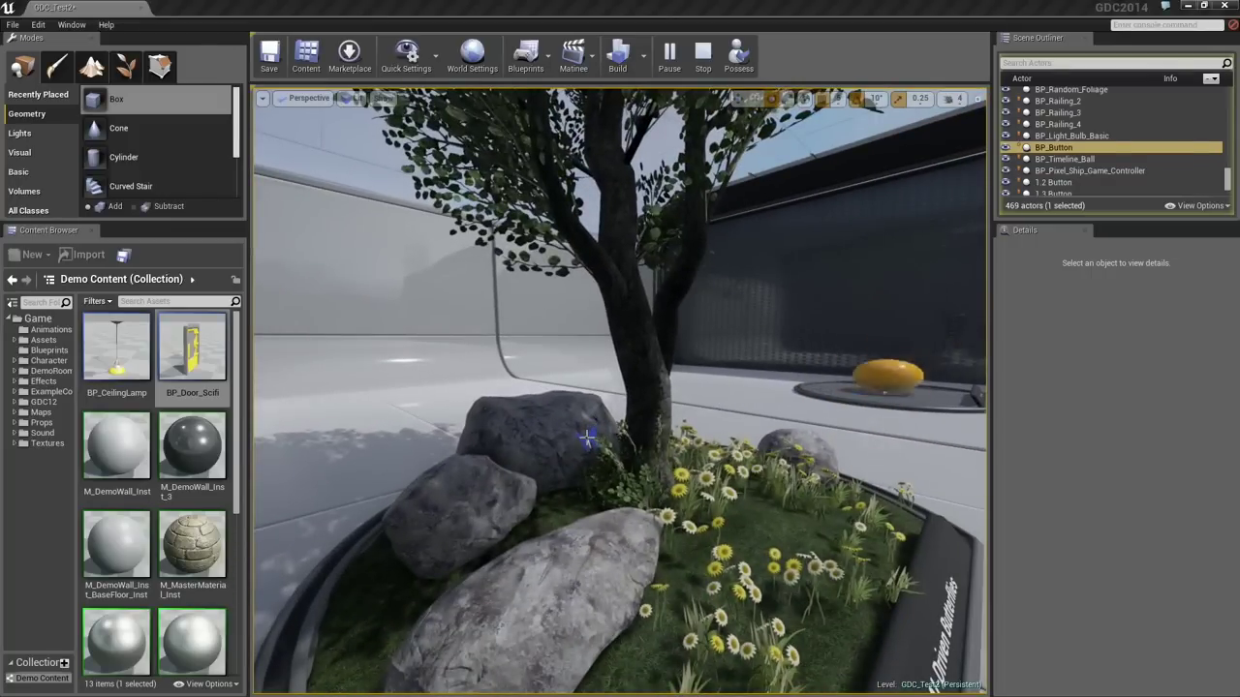
Pause the simulation and select the blue butterfly beside the tree trunk.
click(588, 438)
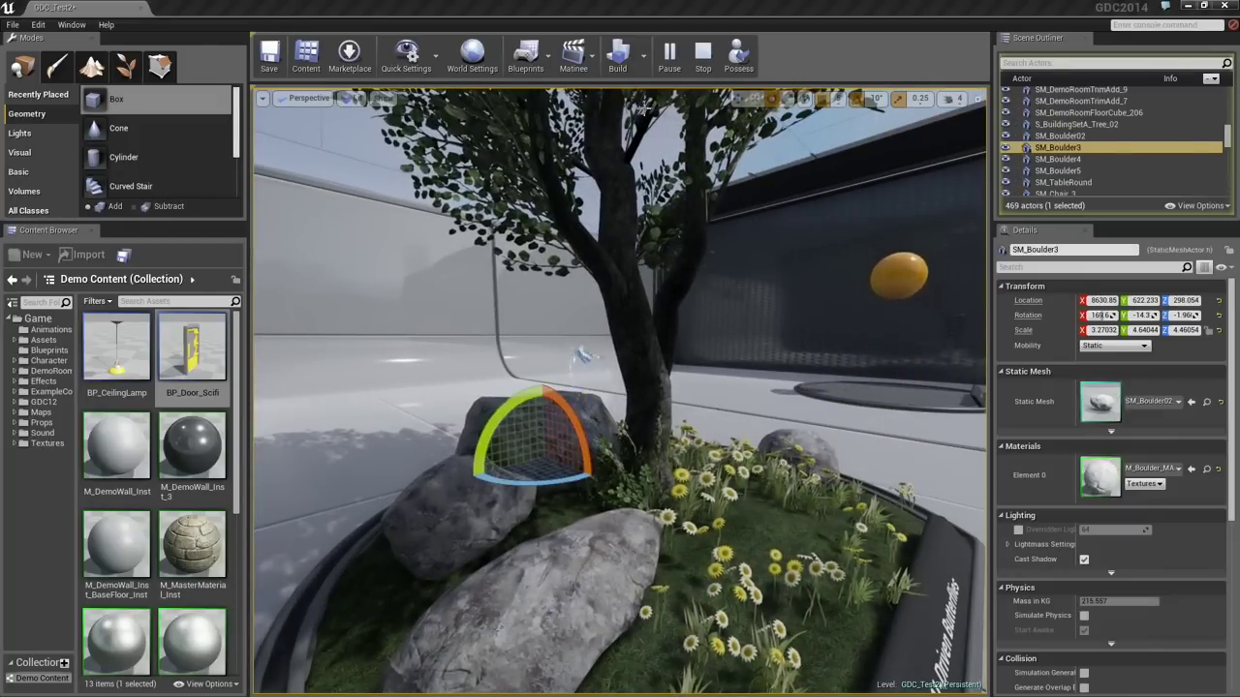
click(668, 53)
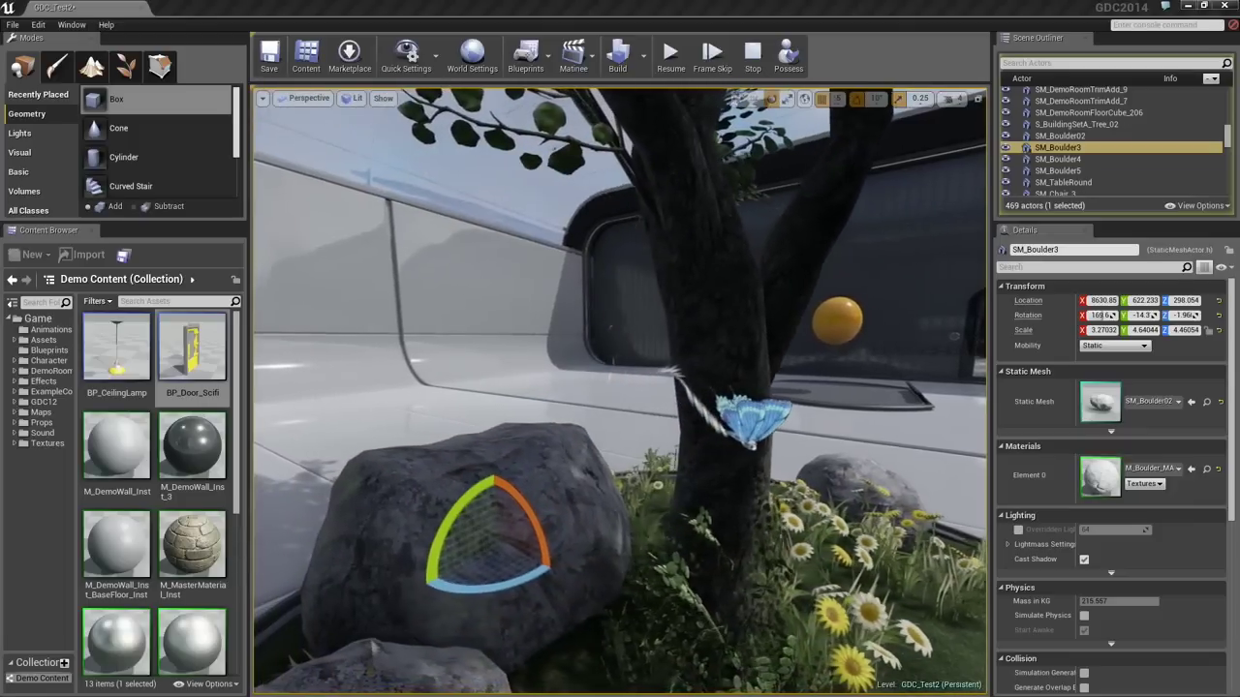
click(754, 424)
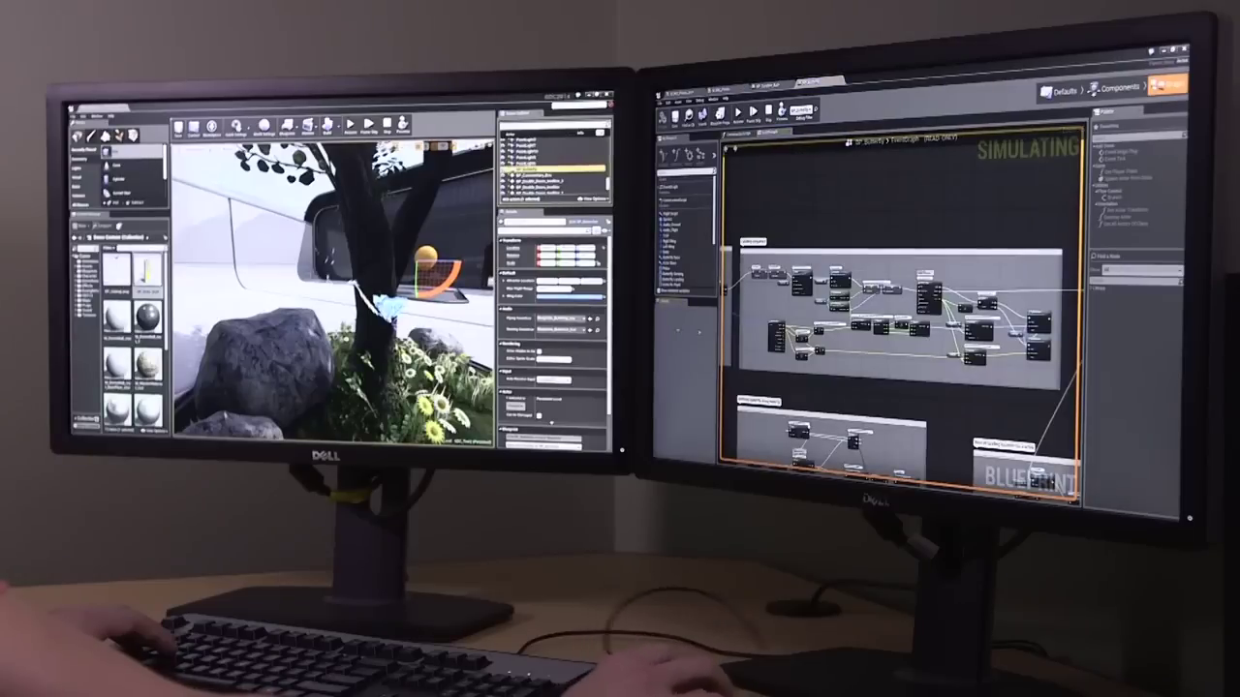
Examine the BP_Butterfly event graph, resuming the simulation to follow its node execution alongside the butterfly in the level.
scroll(849, 258, down, 6)
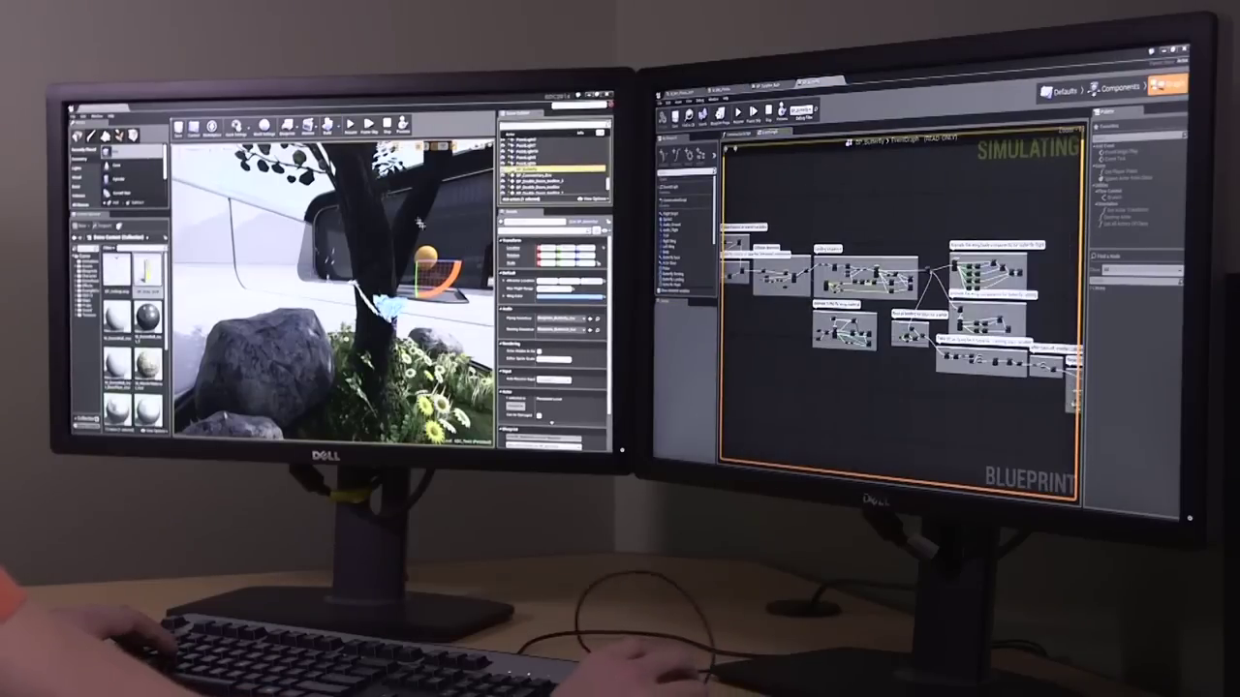
right_drag(777, 295, 816, 298)
scroll(837, 299, down, 1)
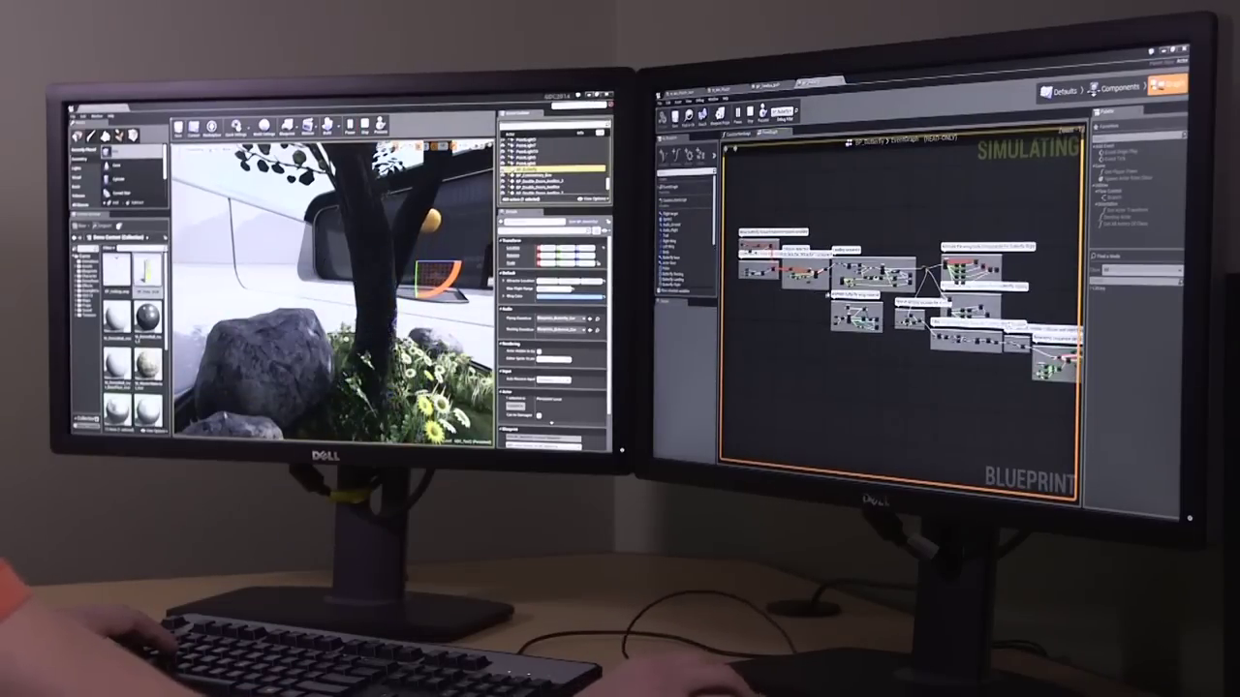
right_drag(754, 339, 730, 341)
drag(717, 342, 685, 342)
drag(1084, 381, 1132, 383)
mouse_move(426, 334)
right_down()
mouse_move(414, 337)
mouse_move(441, 350)
mouse_move(426, 346)
right_up()
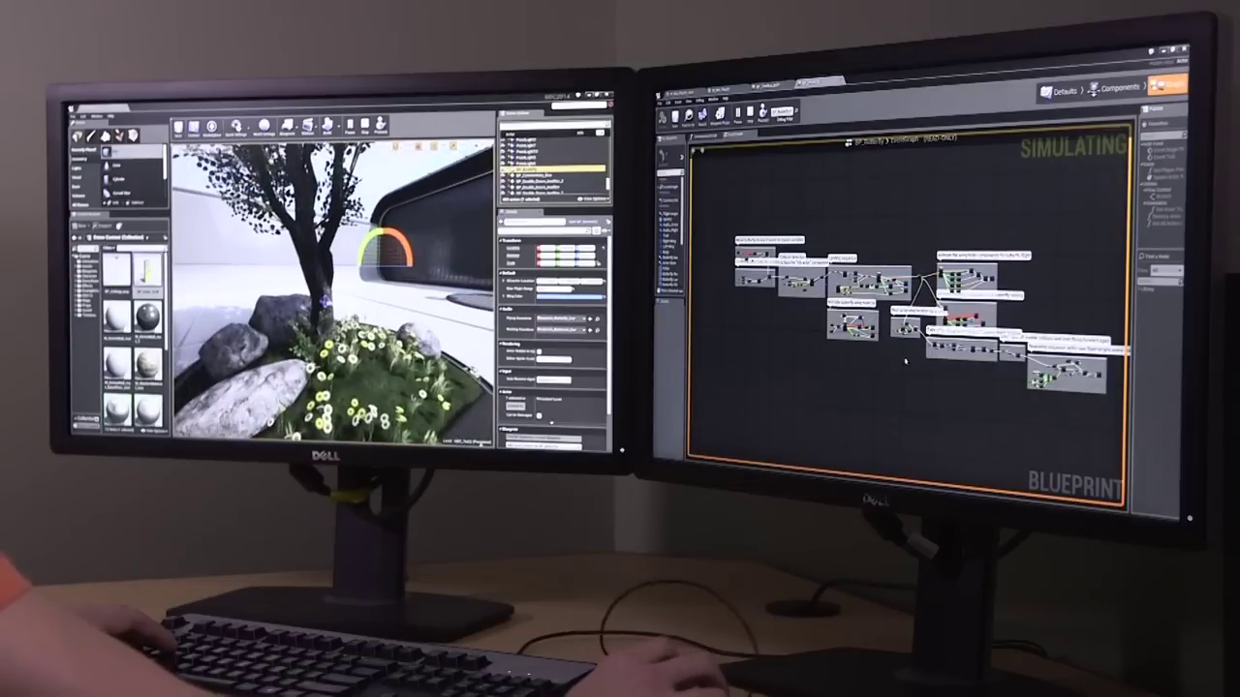
right_drag(900, 359, 882, 359)
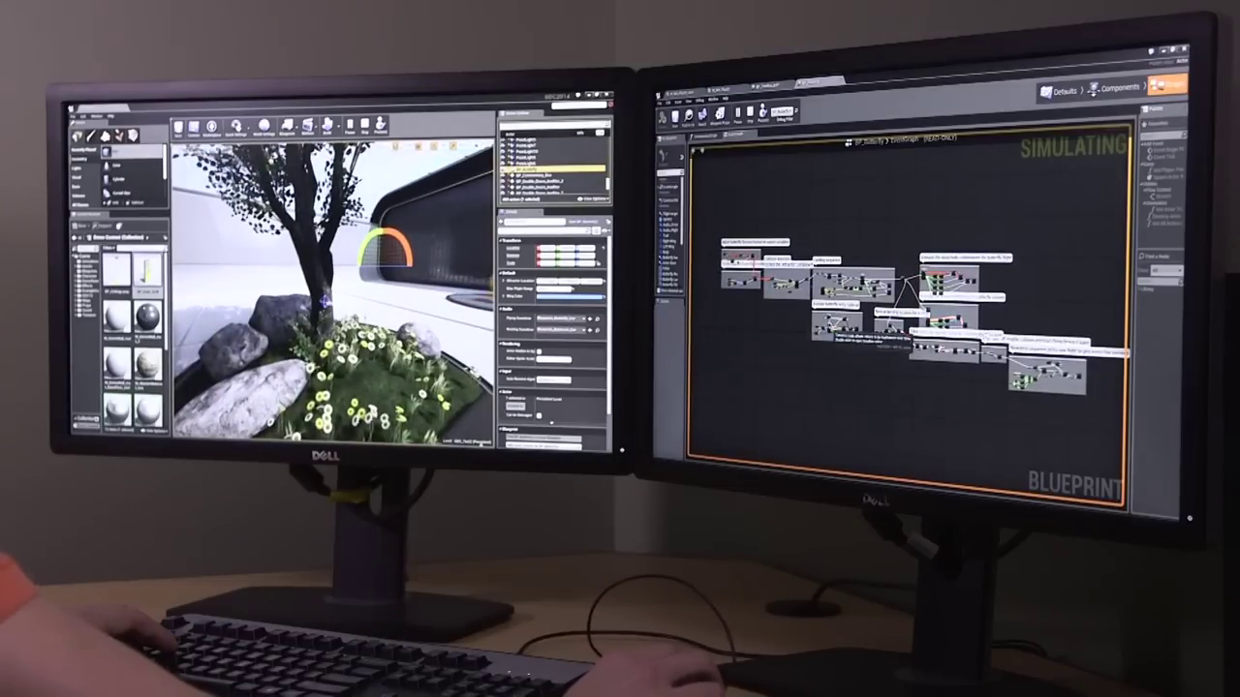
scroll(835, 326, up, 10)
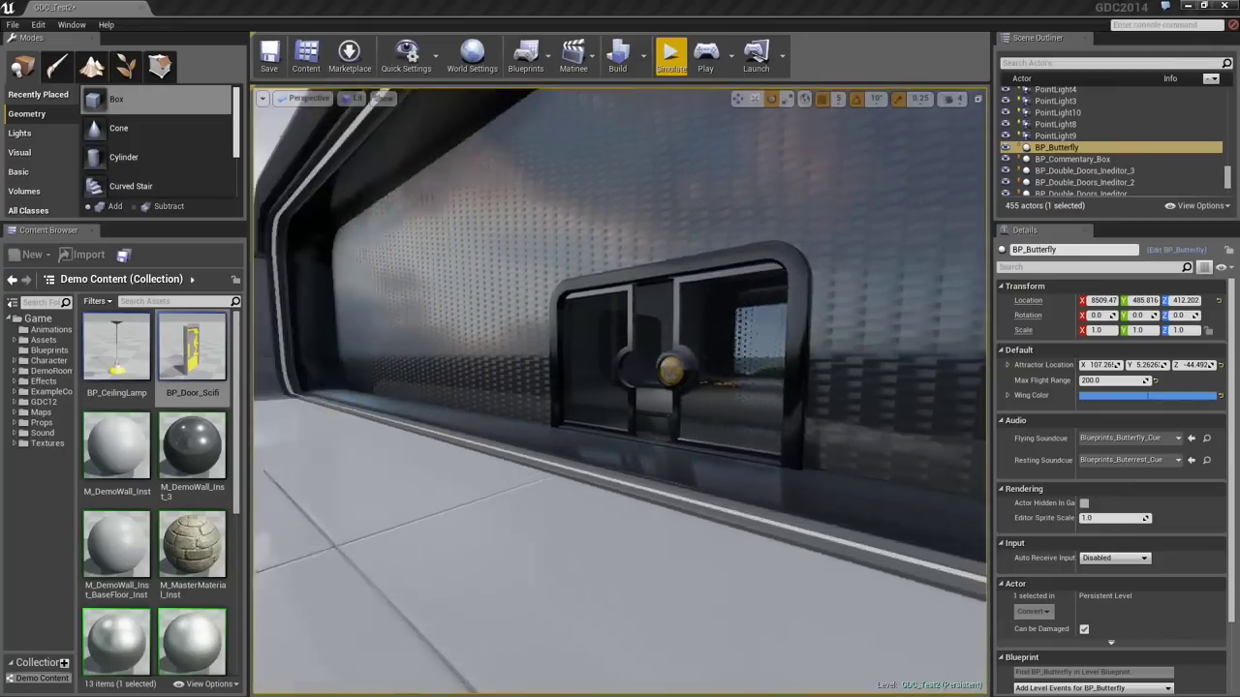
Play the level in the dark room and walk onto the yellow button in front of the glowing arcade screen.
key(w)
right_drag(740, 432, 798, 432)
right_drag(676, 432, 675, 432)
key(w)
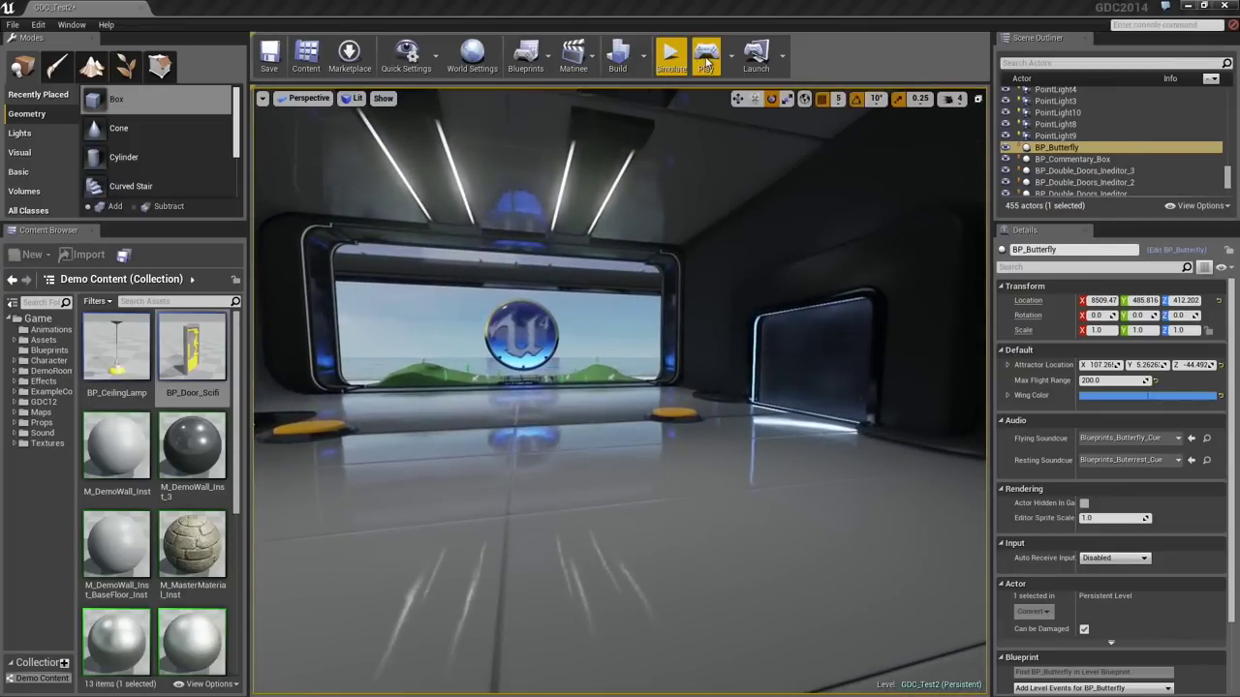
key(alt+p)
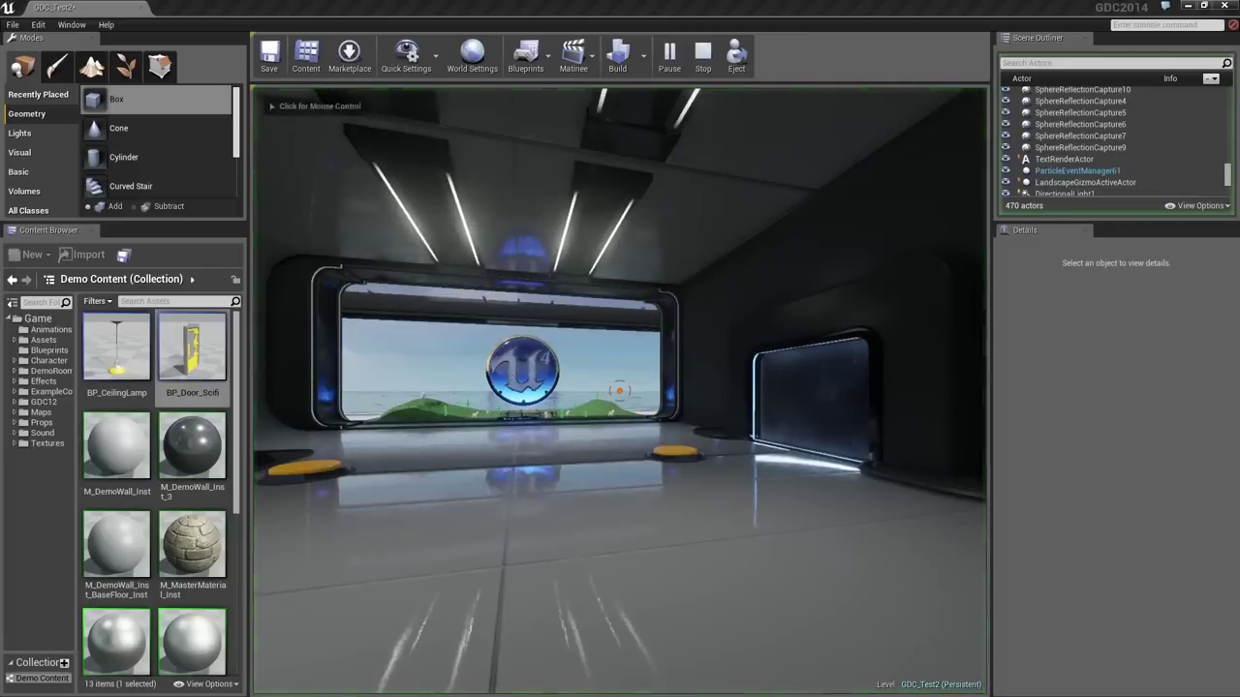
key(w)
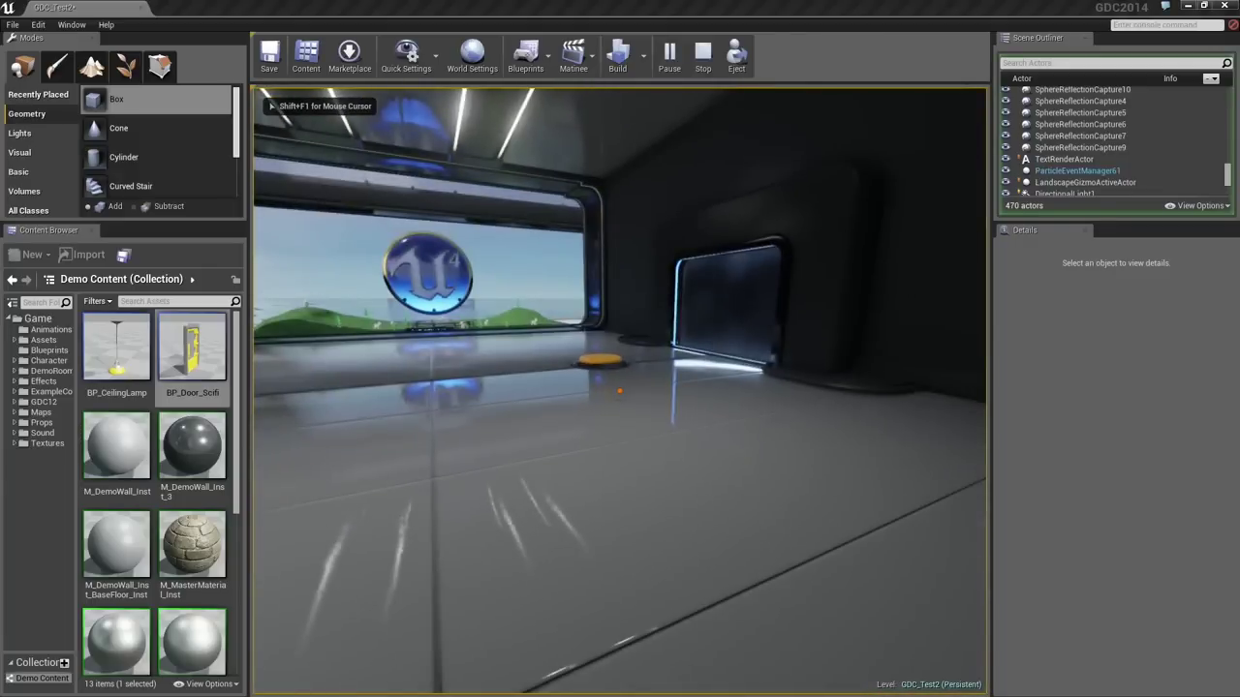
key(w)
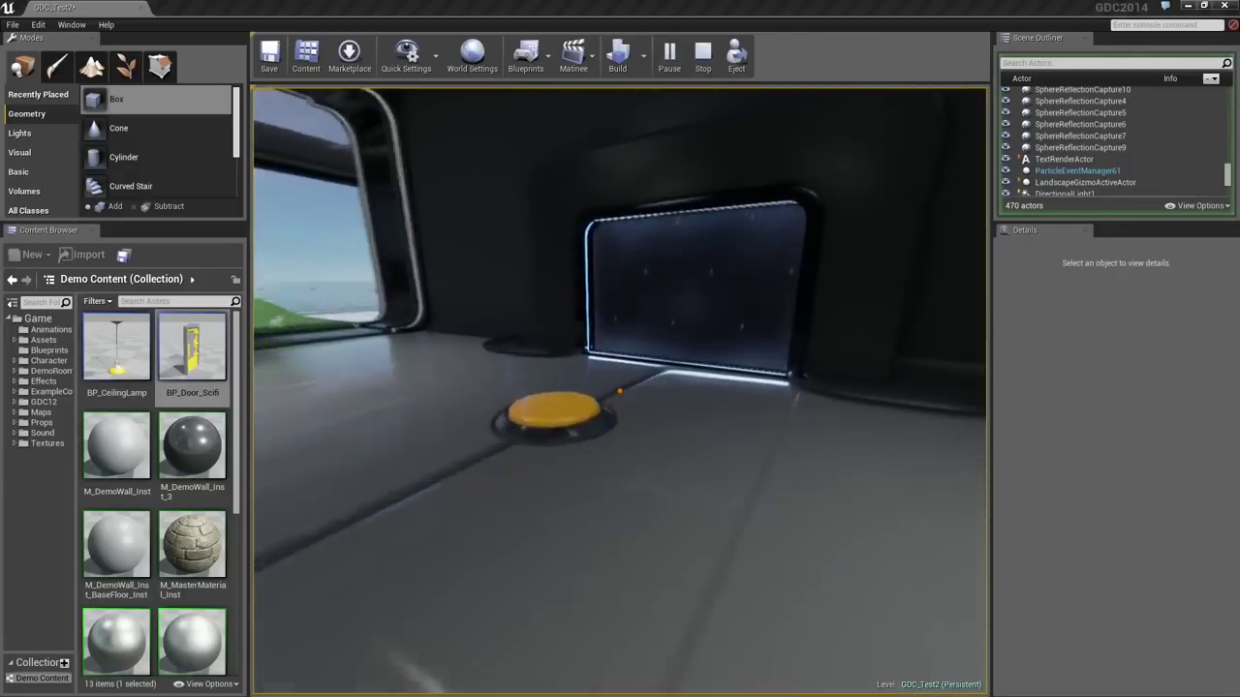
key(w)
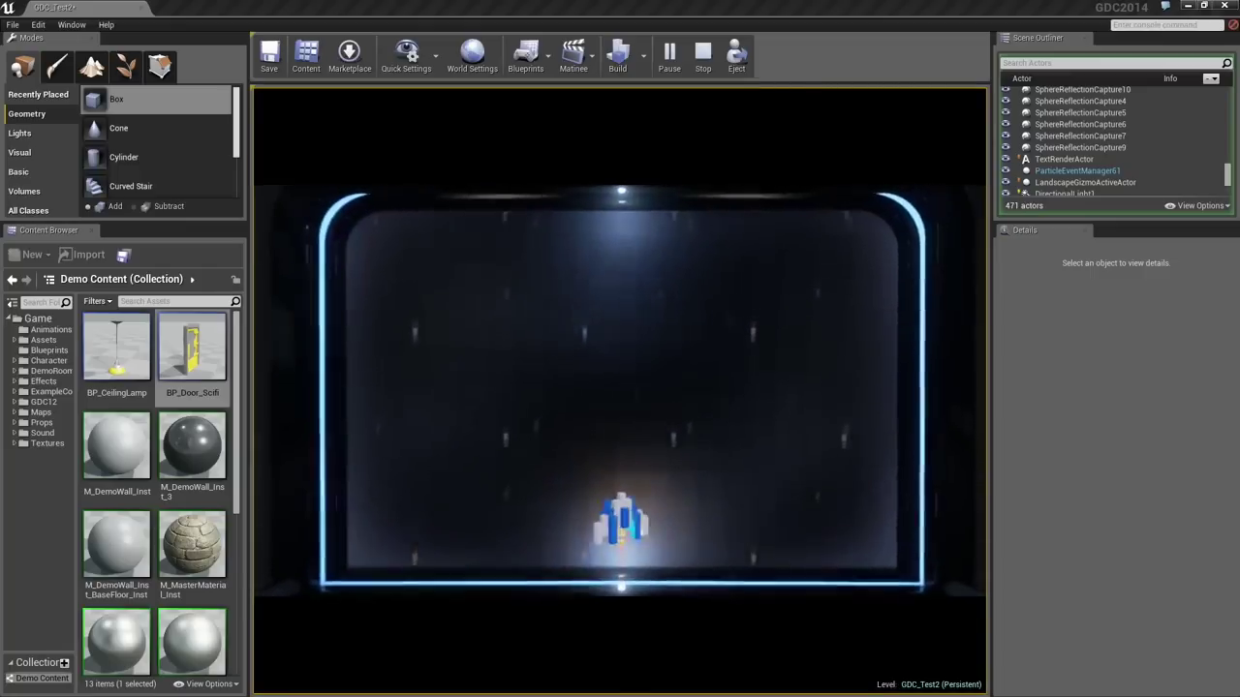
Play the pixel ship game, steering the blue ship sideways and firing at the orange enemies, and exit it.
key(a)
key(space)
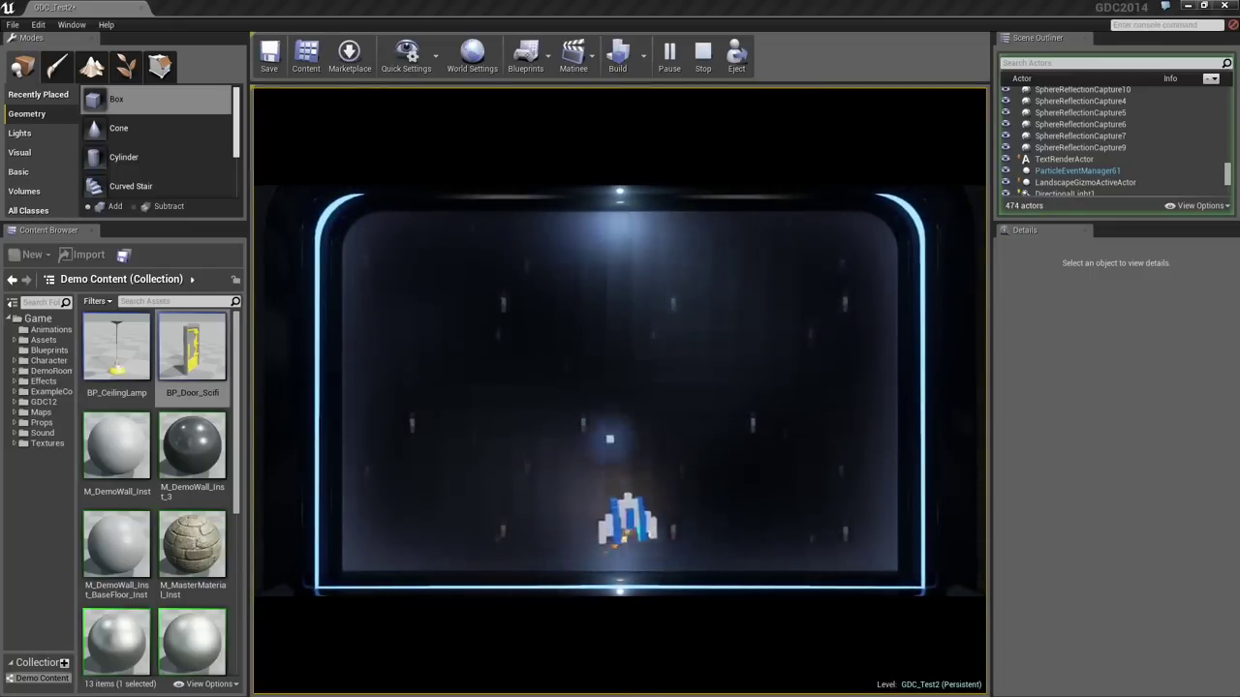
key(a)
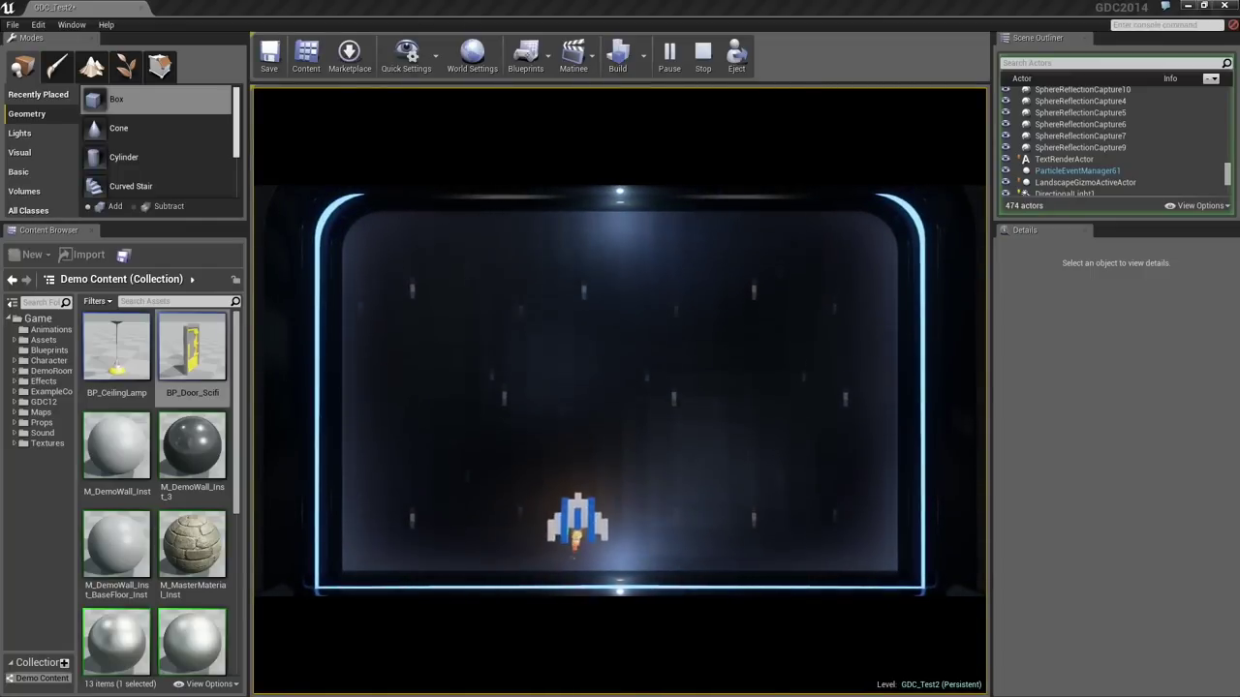
key(d)
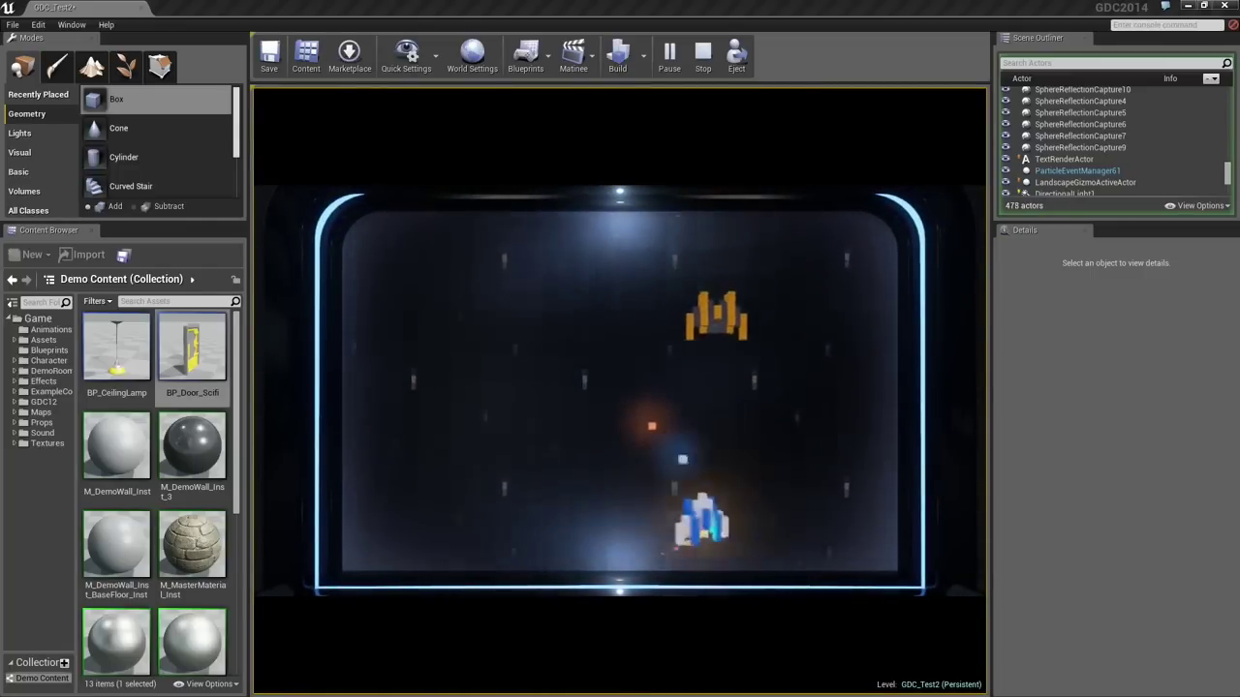
key(a)
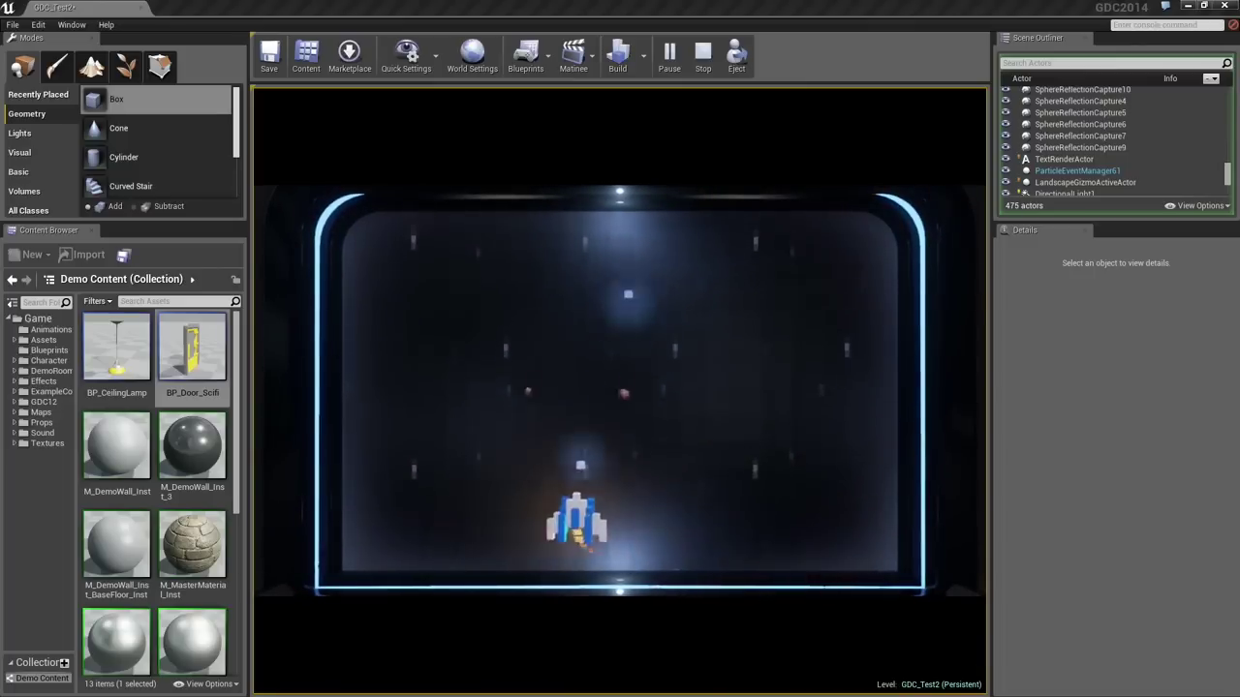
key(a)
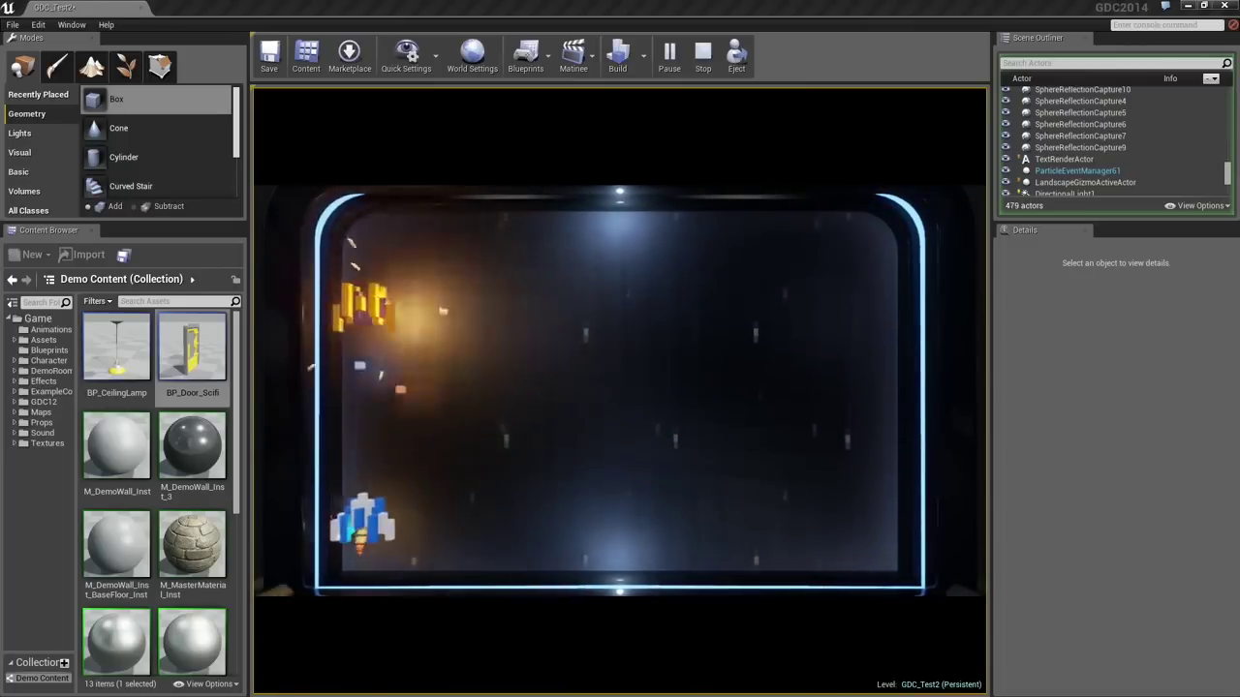
key(d)
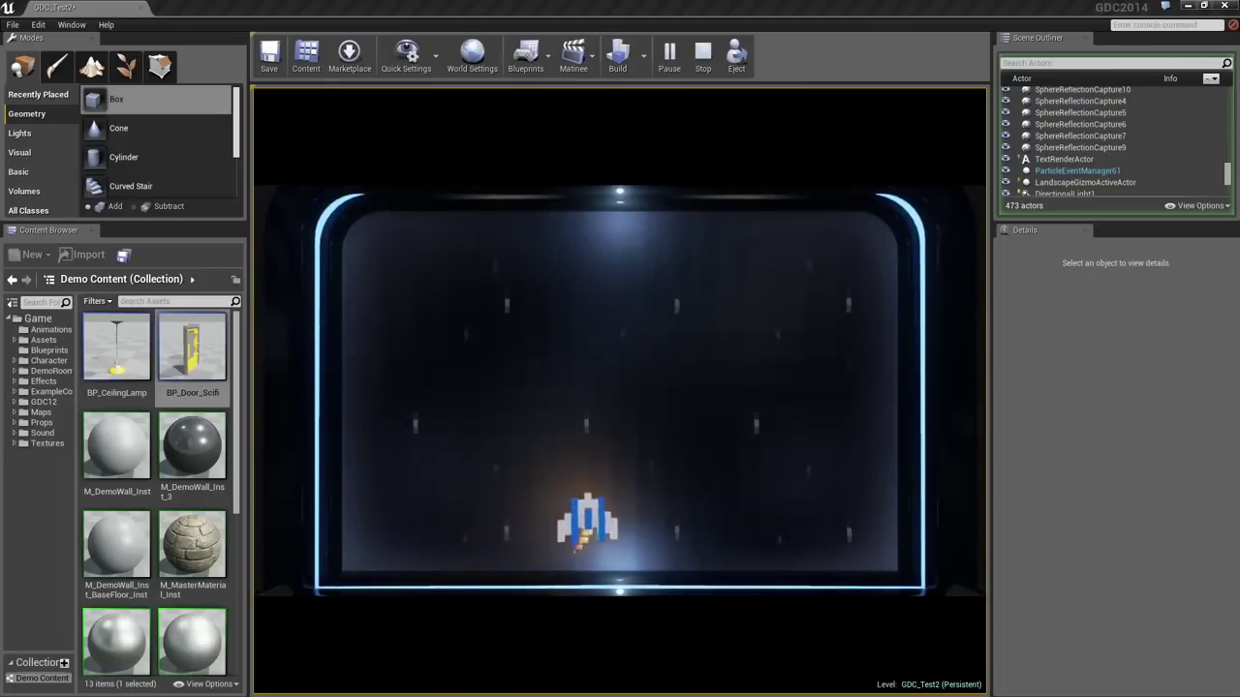
key(e)
Walk to the UFO pawn example's yellow button, take control of the UFO, and fly it around the room.
key(s)
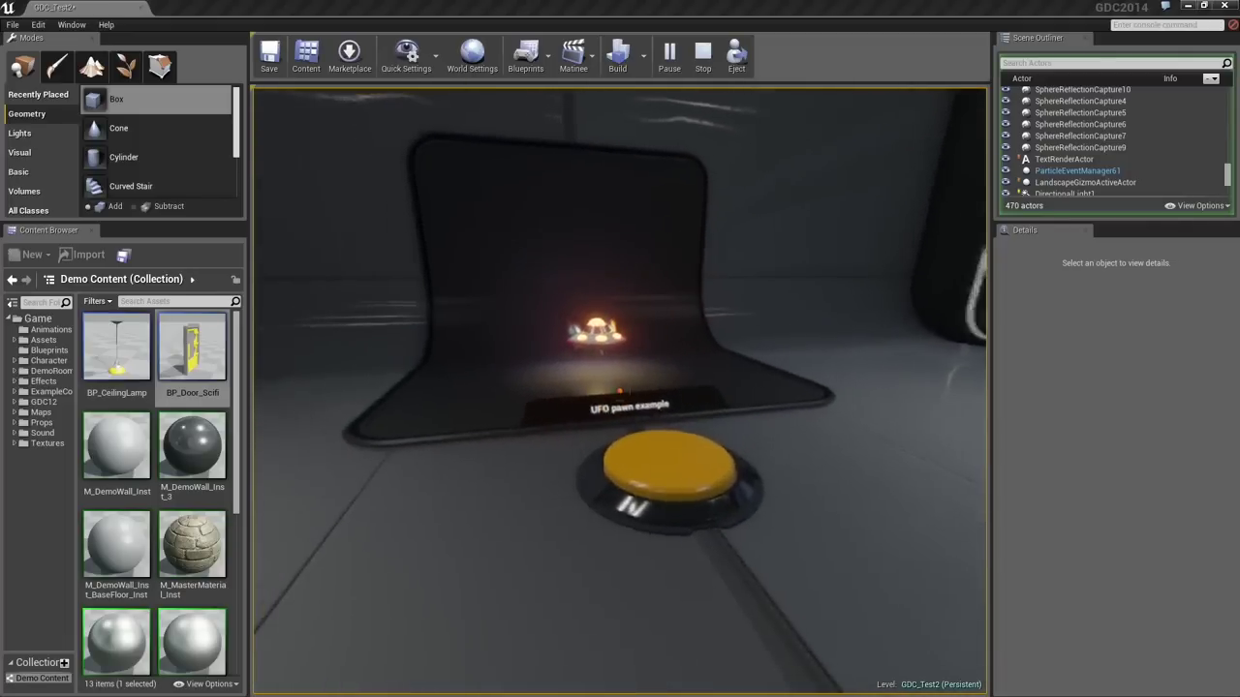
key(w)
key(e)
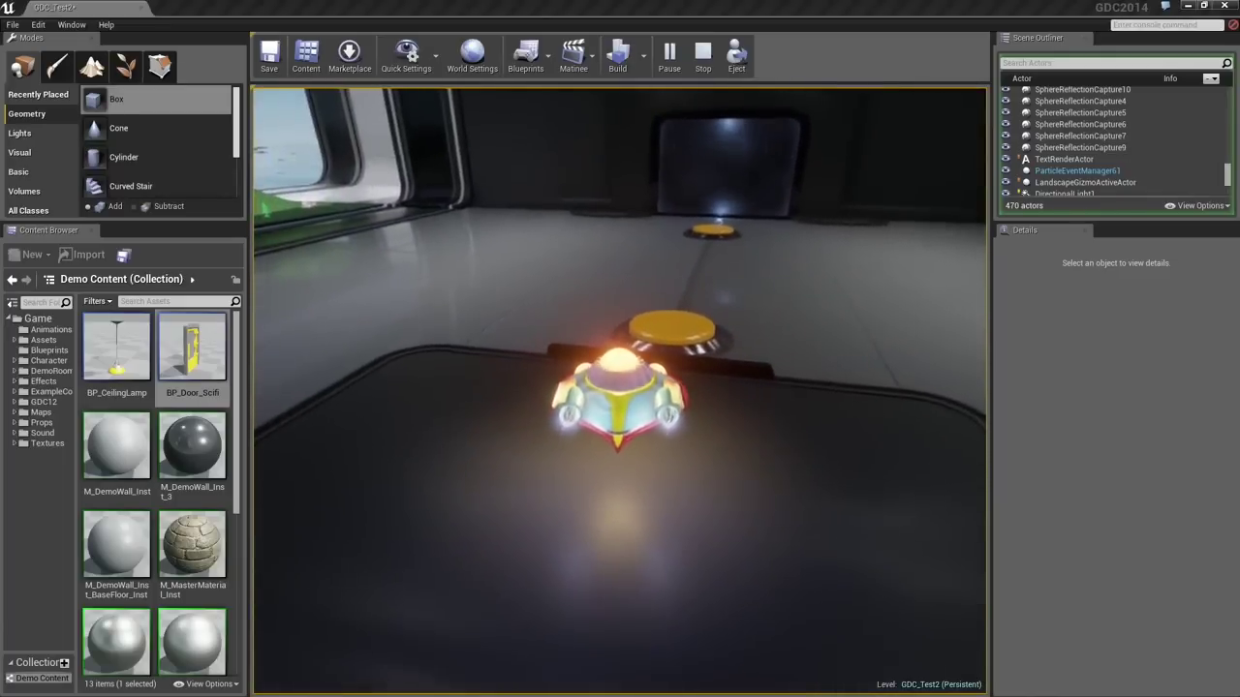
key(w)
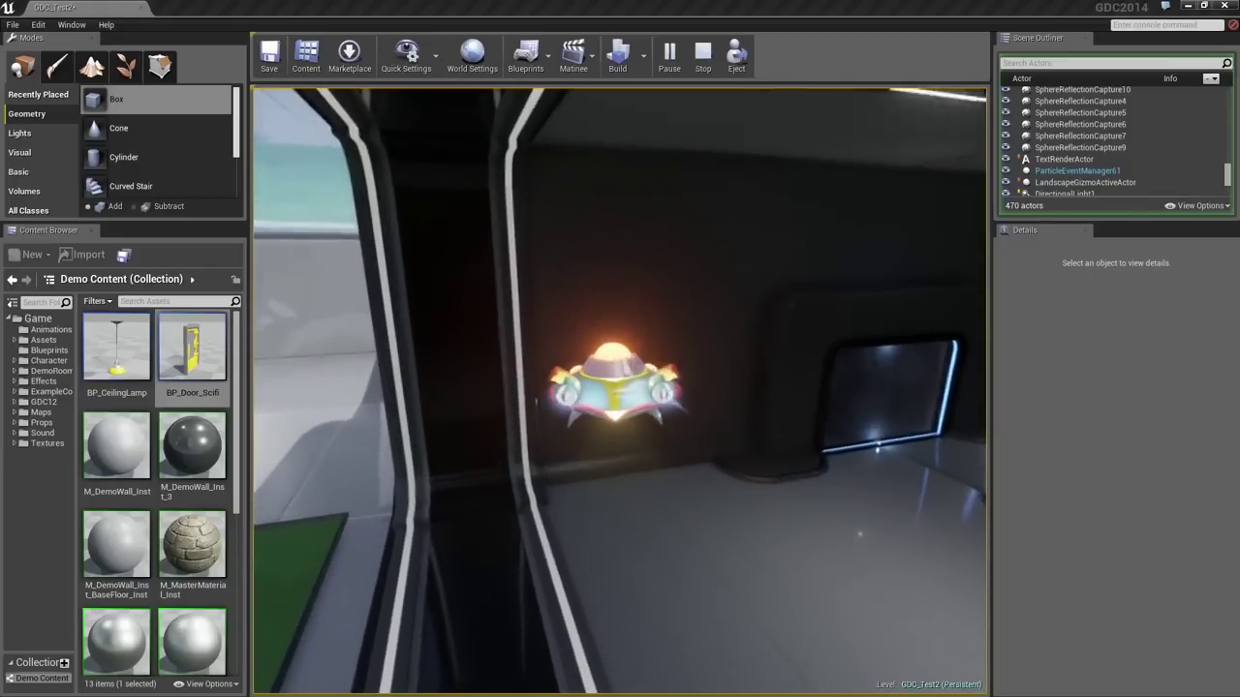
Eject from the UFO pawn while the level keeps running and view the hovering UFO from its side.
key(shift+F1)
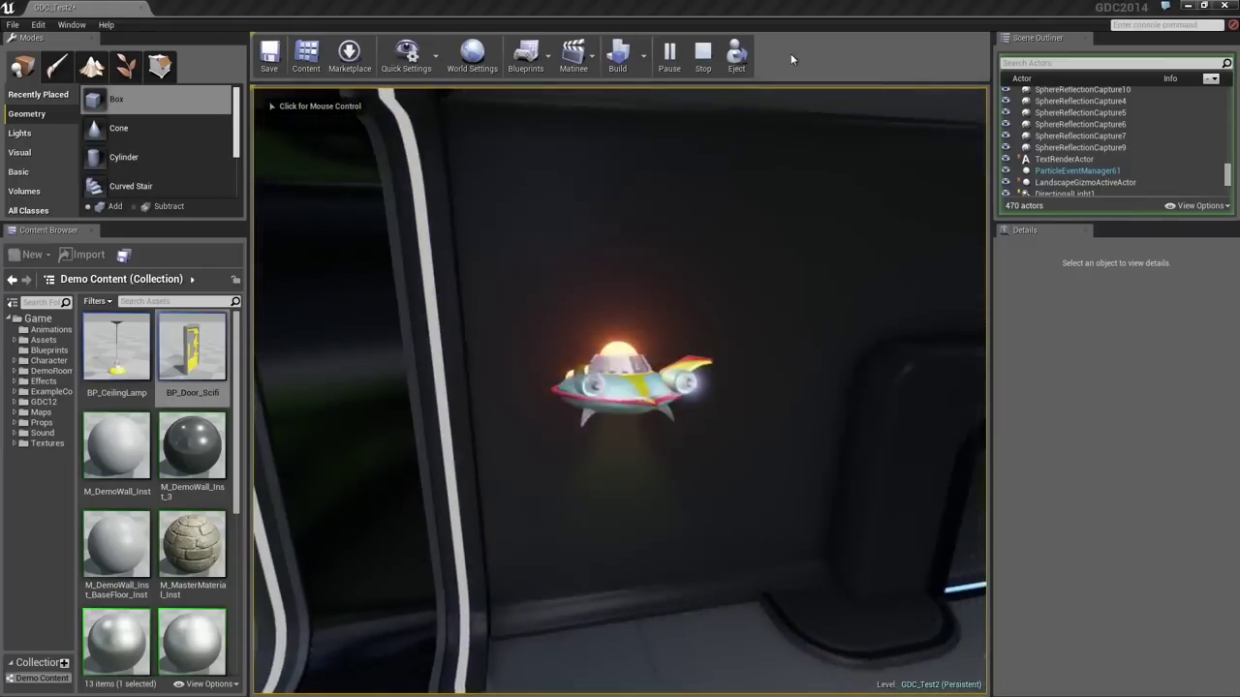
click(737, 56)
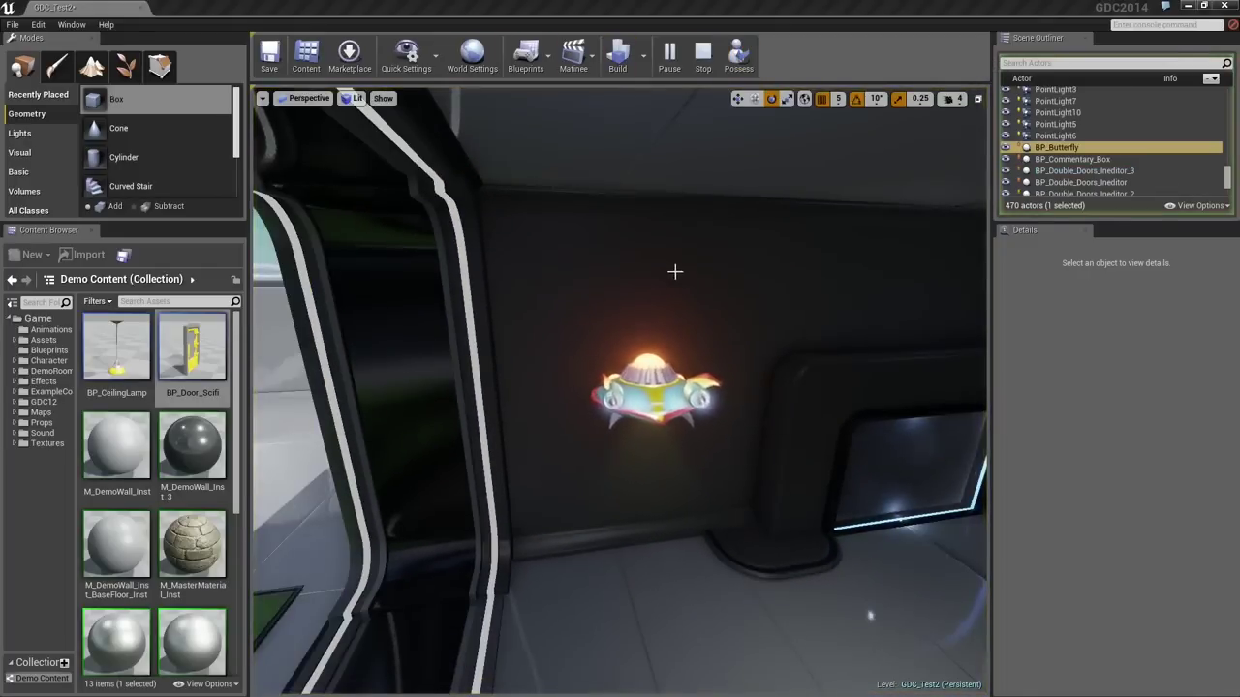
right_drag(676, 272, 833, 286)
key(a)
right_drag(664, 352, 664, 352)
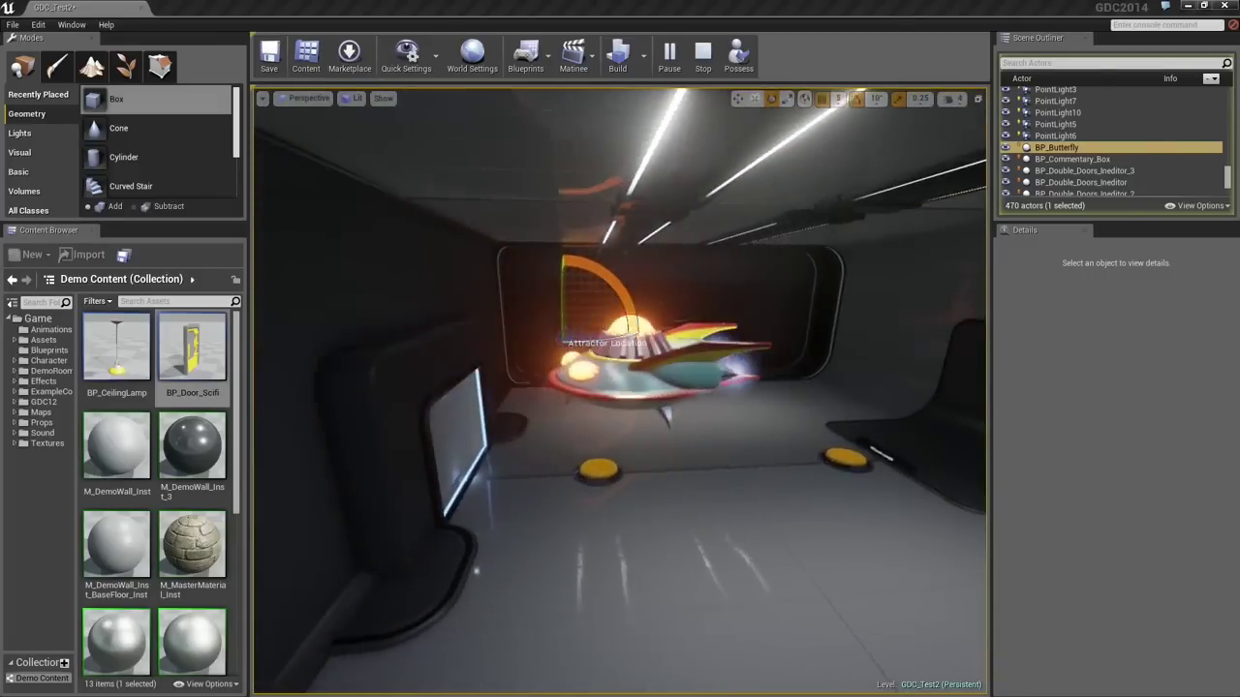
Select the hovering BP_UFO_Physics pawn, open its Blueprint for editing, and examine the event graph and the nodes of its beam sequences graph.
click(637, 396)
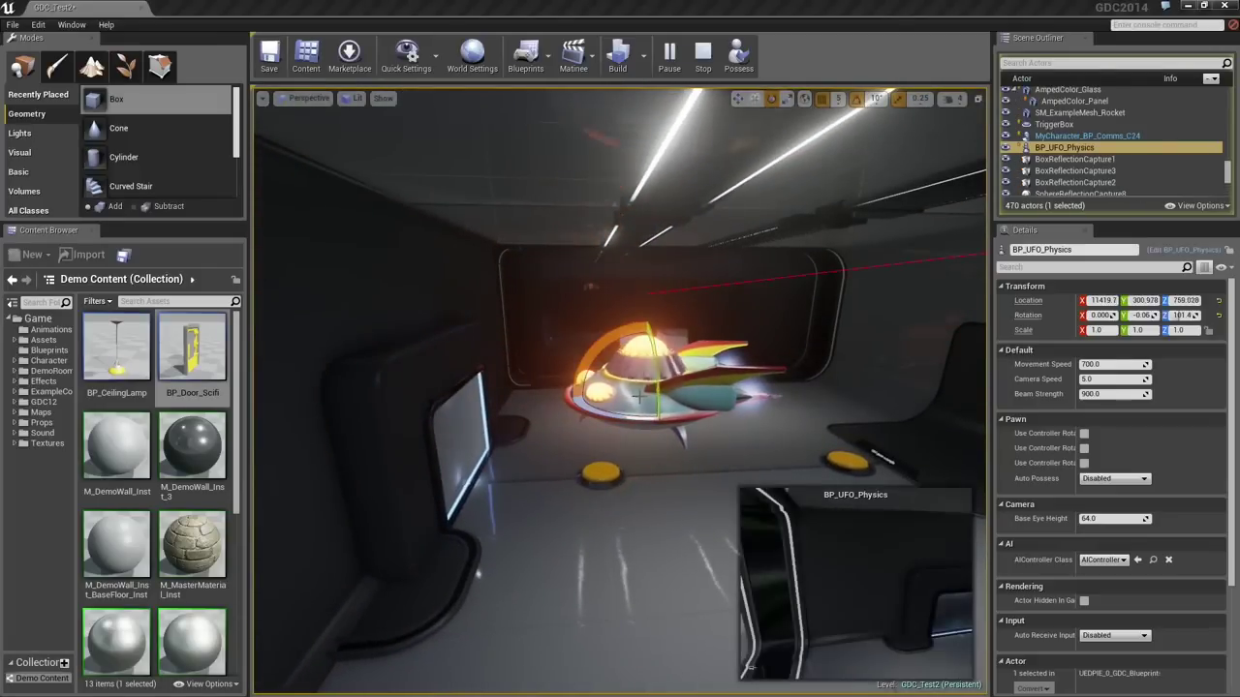
click(1184, 251)
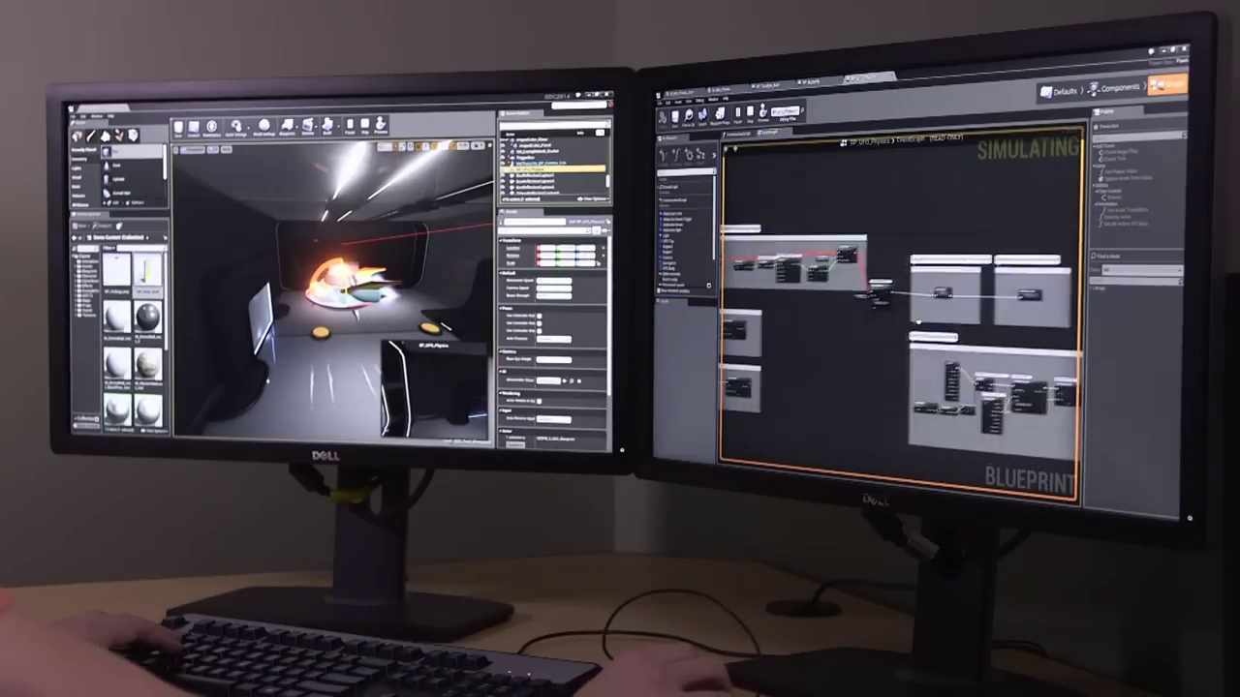
scroll(840, 311, up, 5)
right_drag(907, 299, 842, 294)
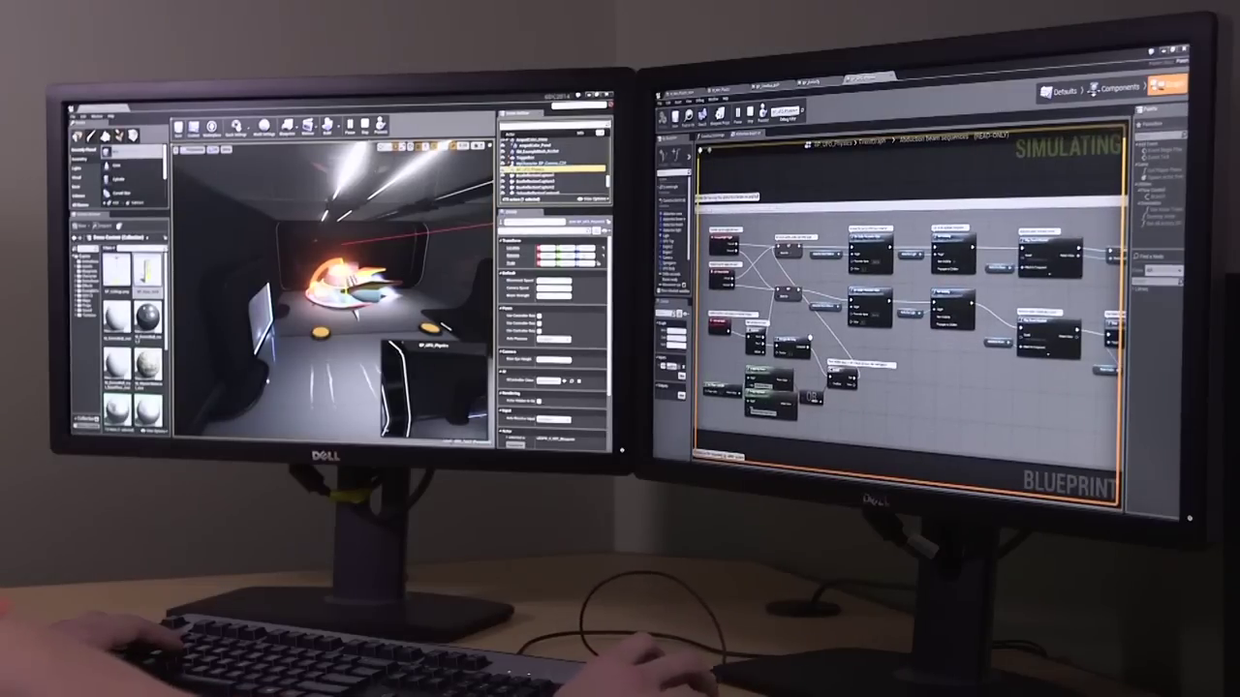
Possess the UFO pawn again and fly it through the brick room's doorway, across the tiled floor, and into the large Unreal logo disc.
click(380, 126)
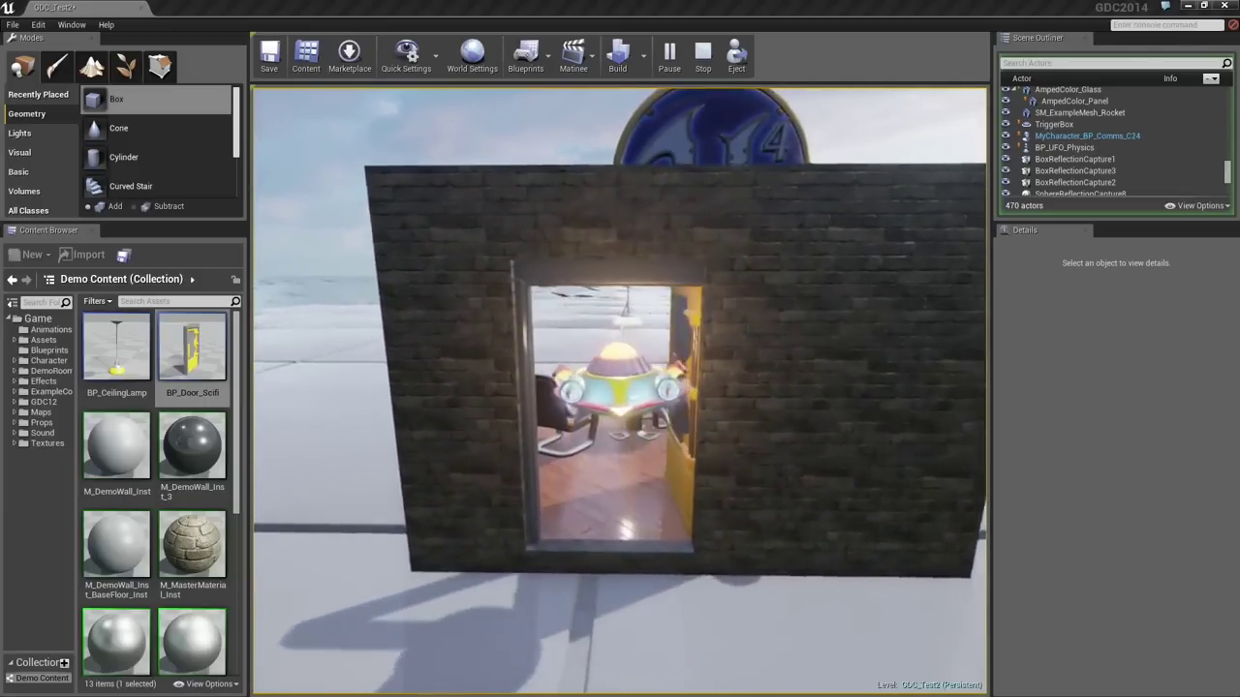
key(w)
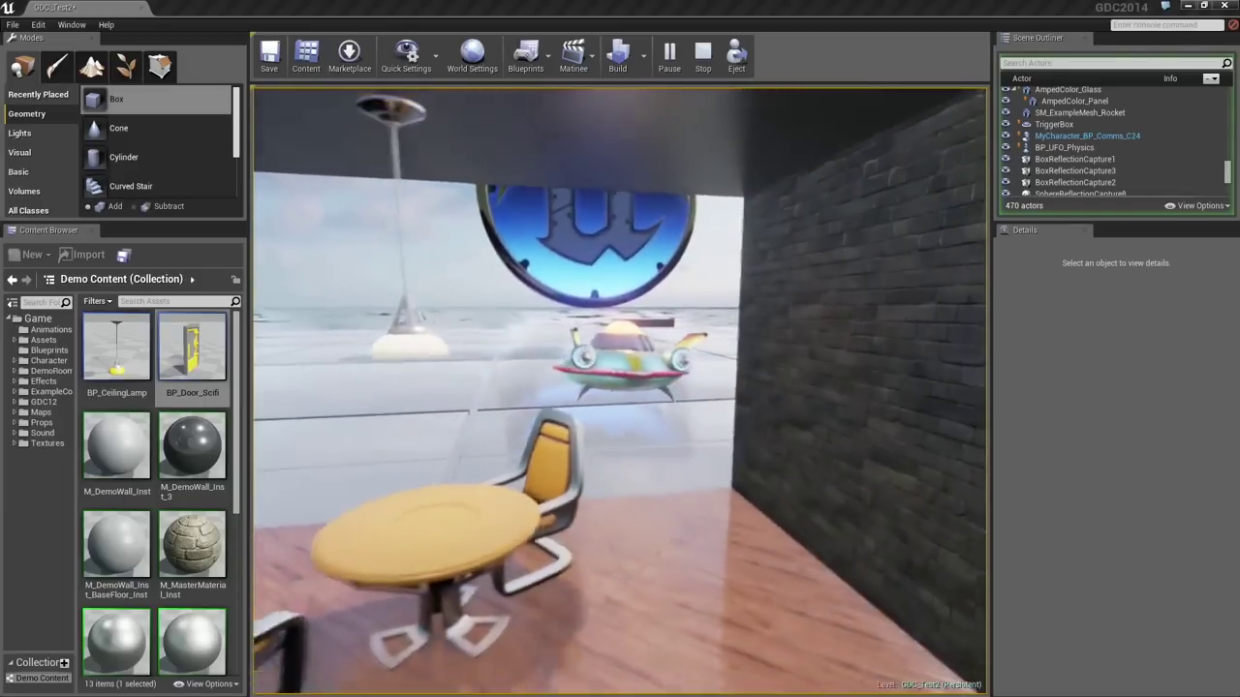
key(w)
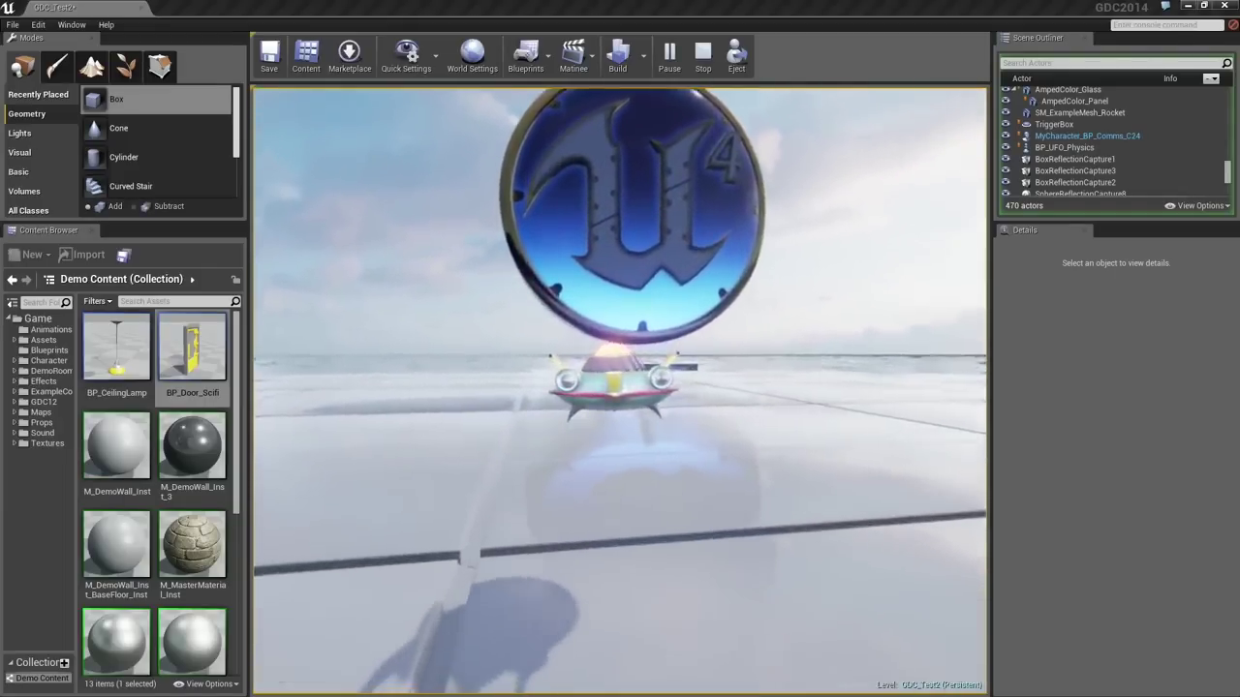
key(w)
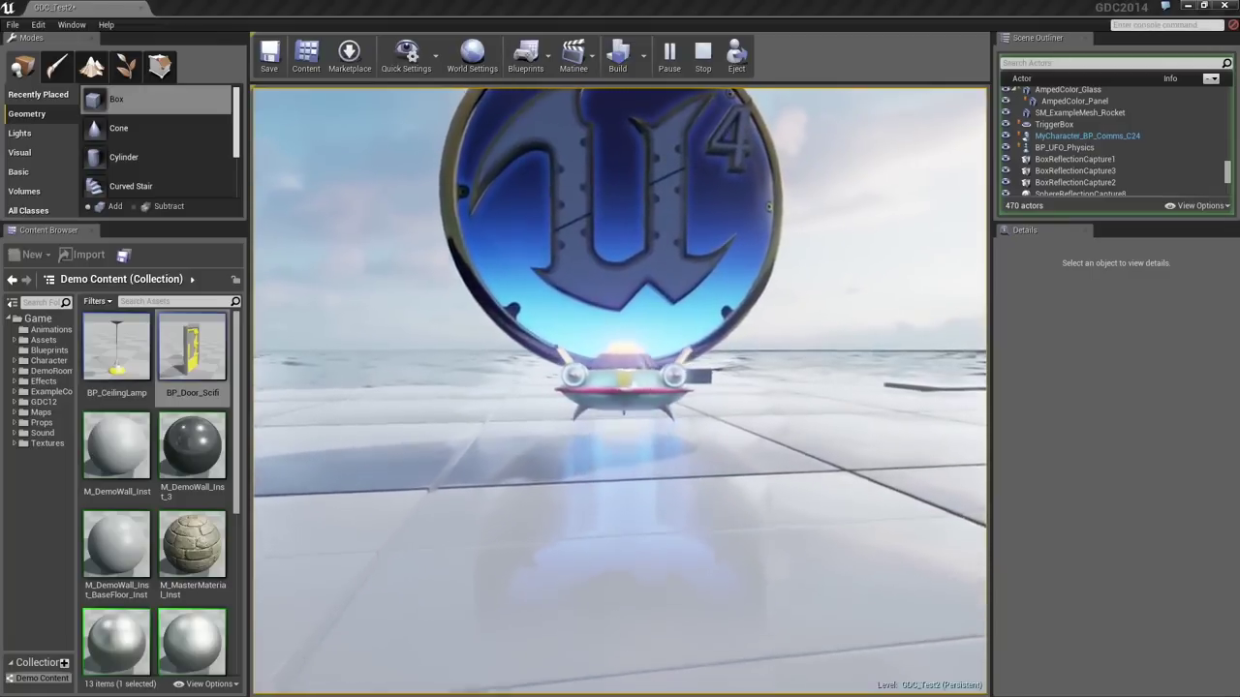
key(w)
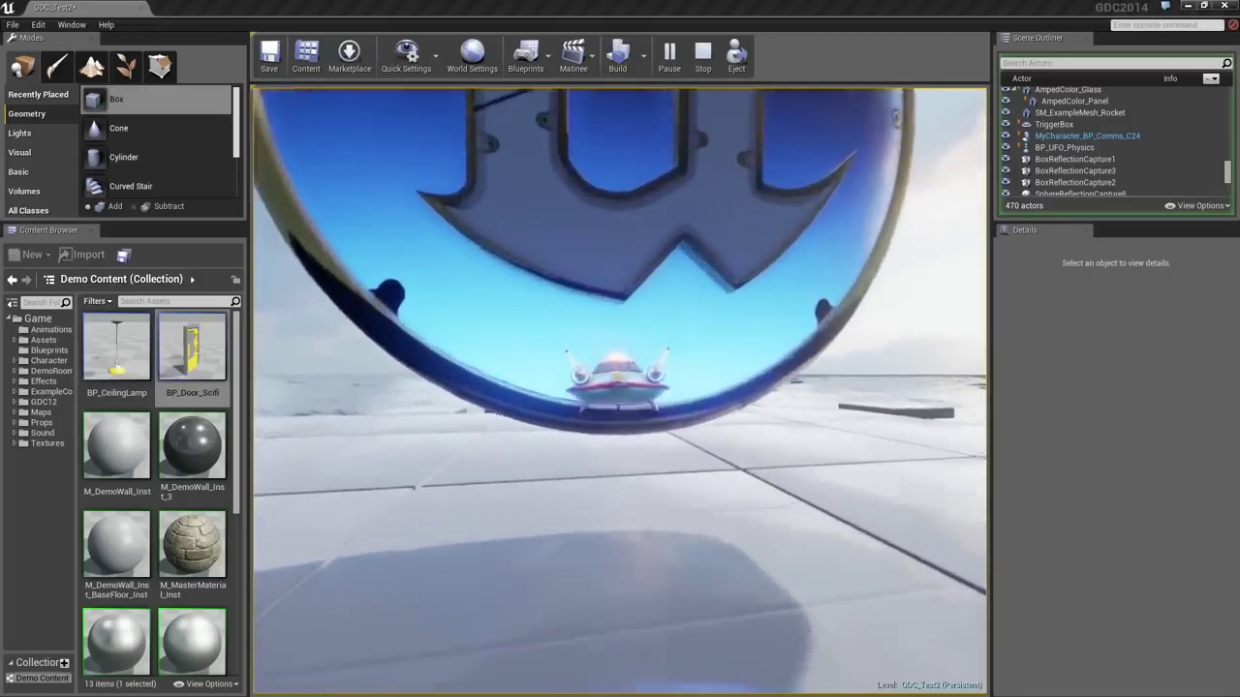
Back the UFO away from the shattered logo disc, fly it sideways around the debris, and end the play session.
key(s)
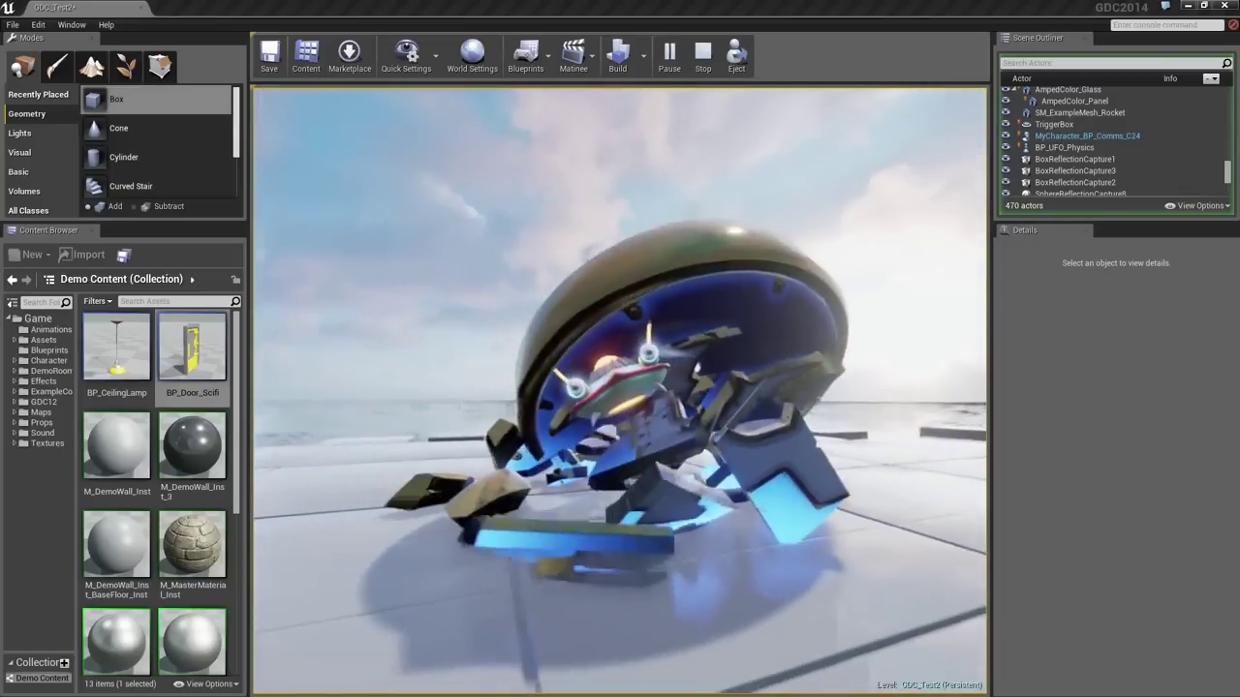
key(d)
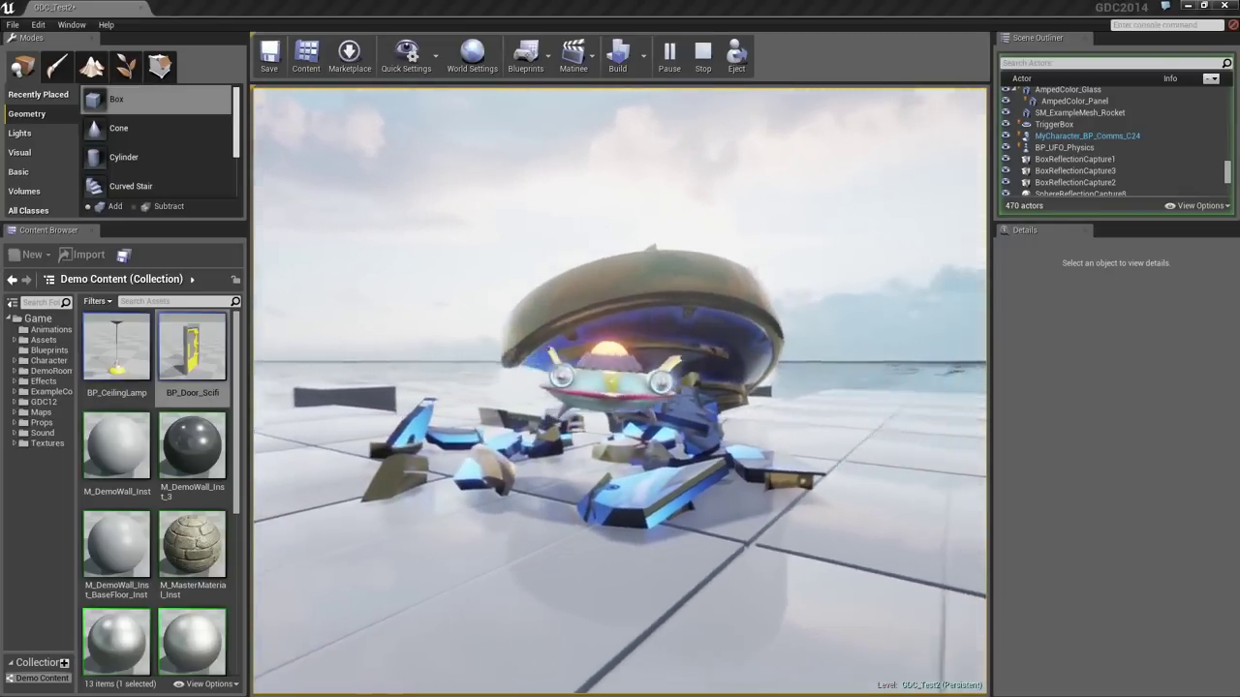
key(d)
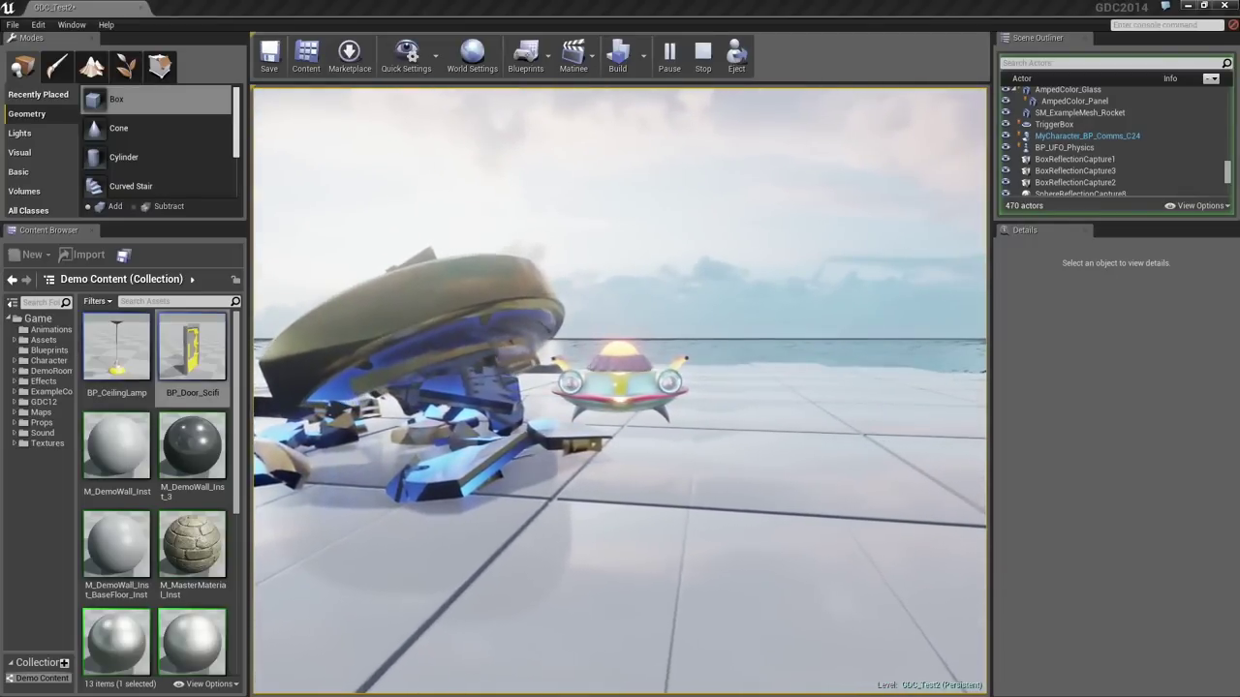
key(d)
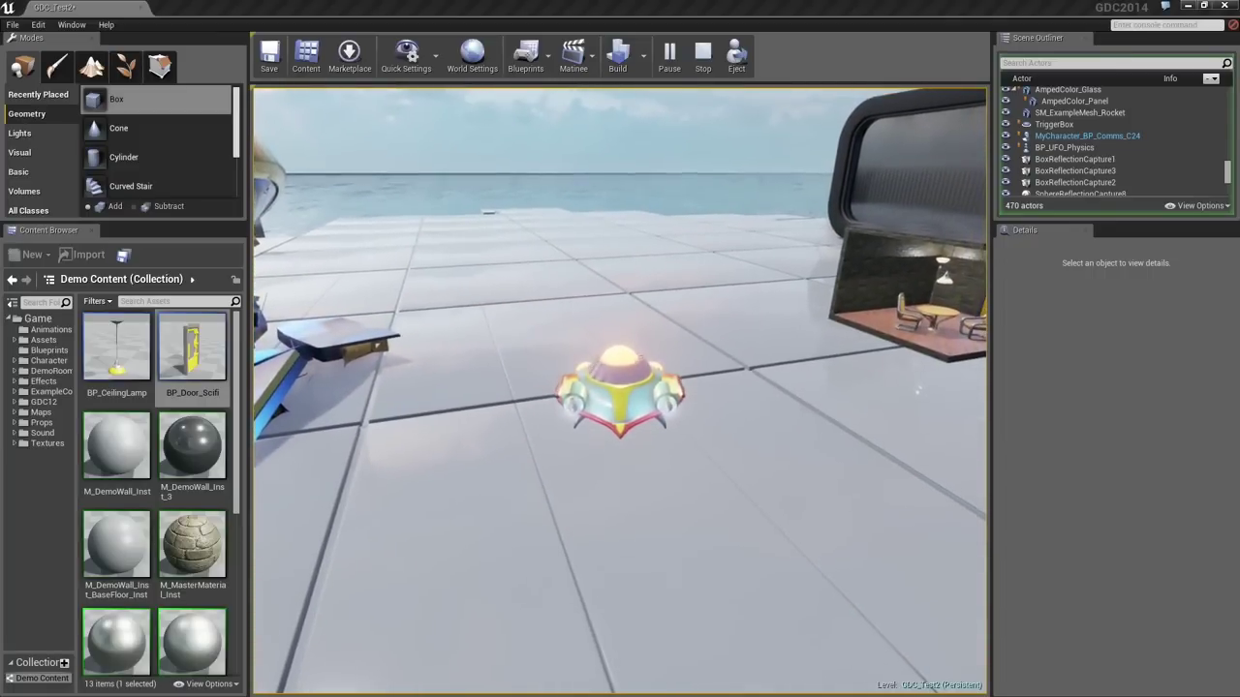
key(Escape)
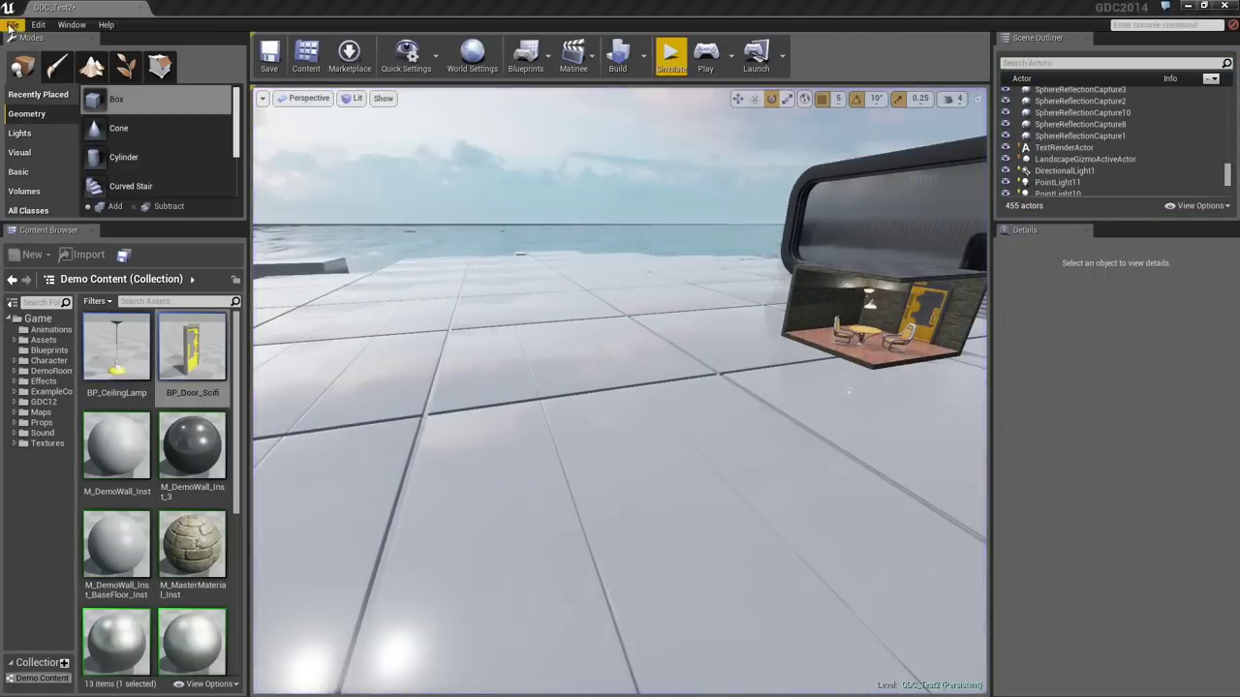
Open the recent level Matinee and play it in the level viewport.
click(11, 24)
mouse_move(68, 343)
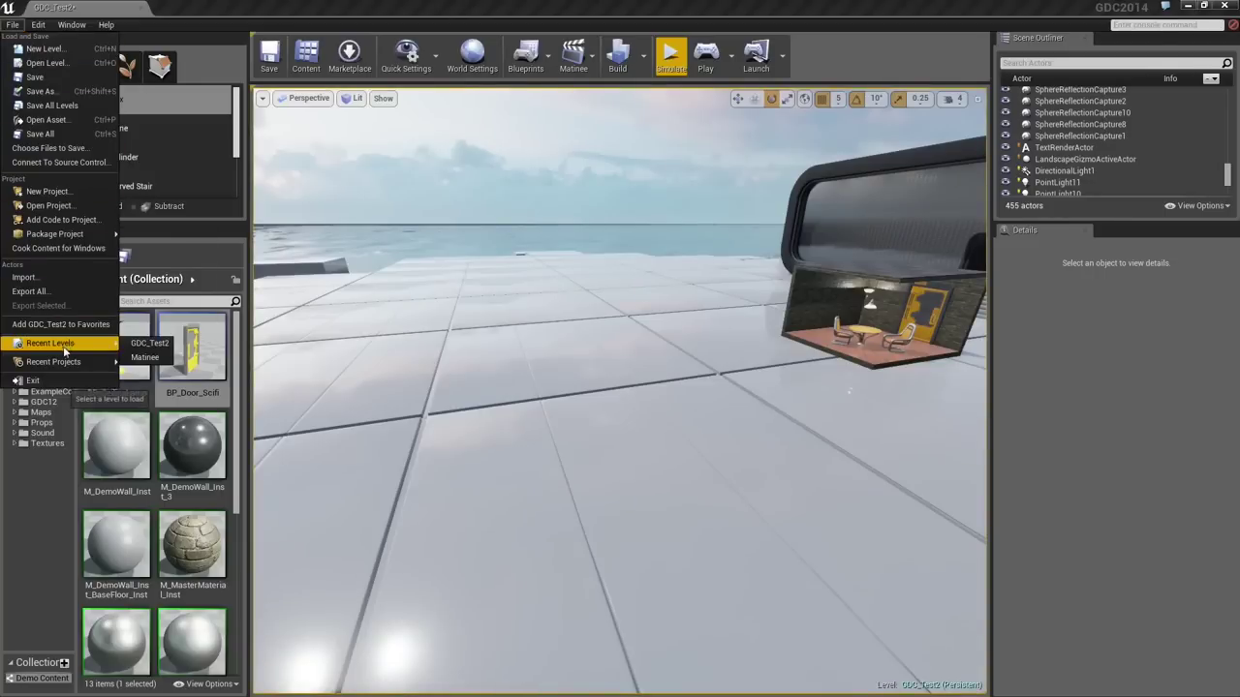
click(148, 359)
click(738, 473)
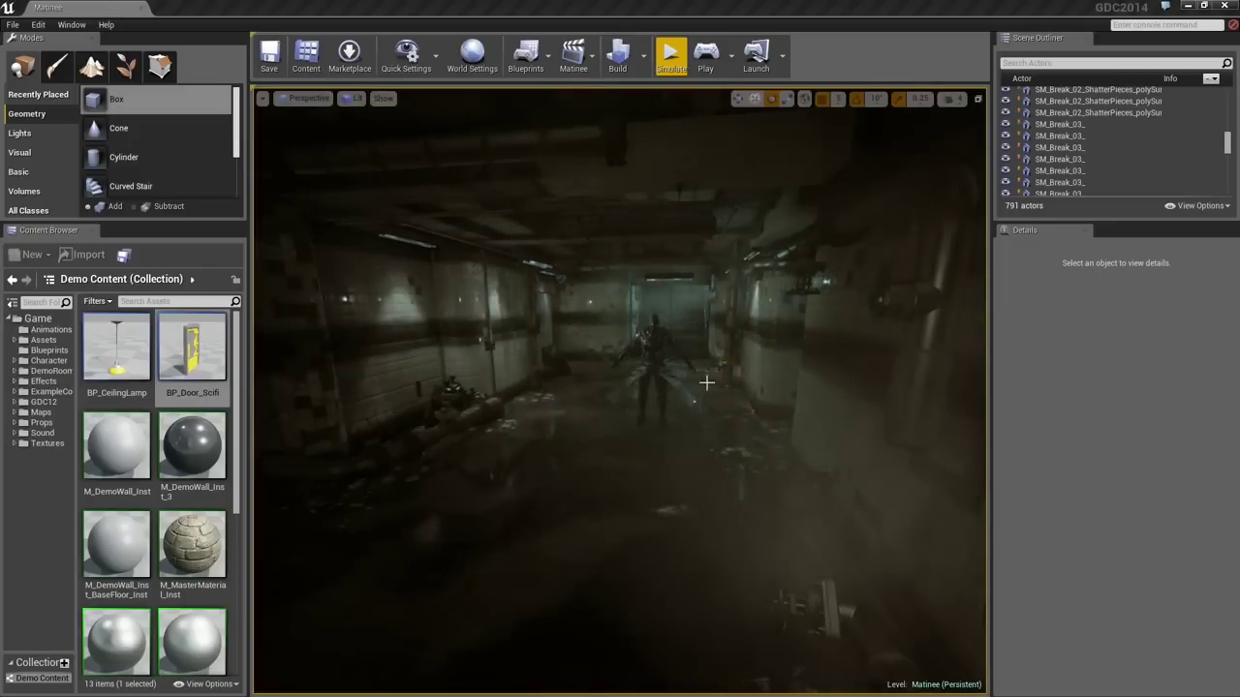
right_drag(707, 383, 792, 383)
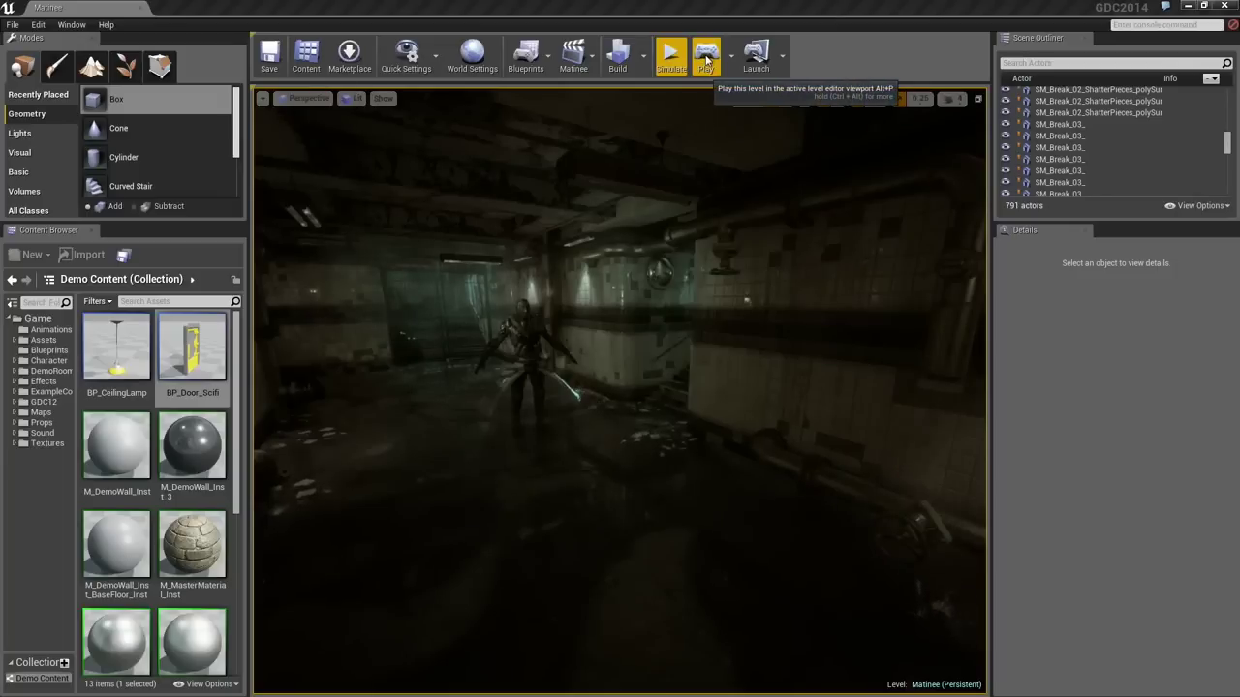
key(alt+p)
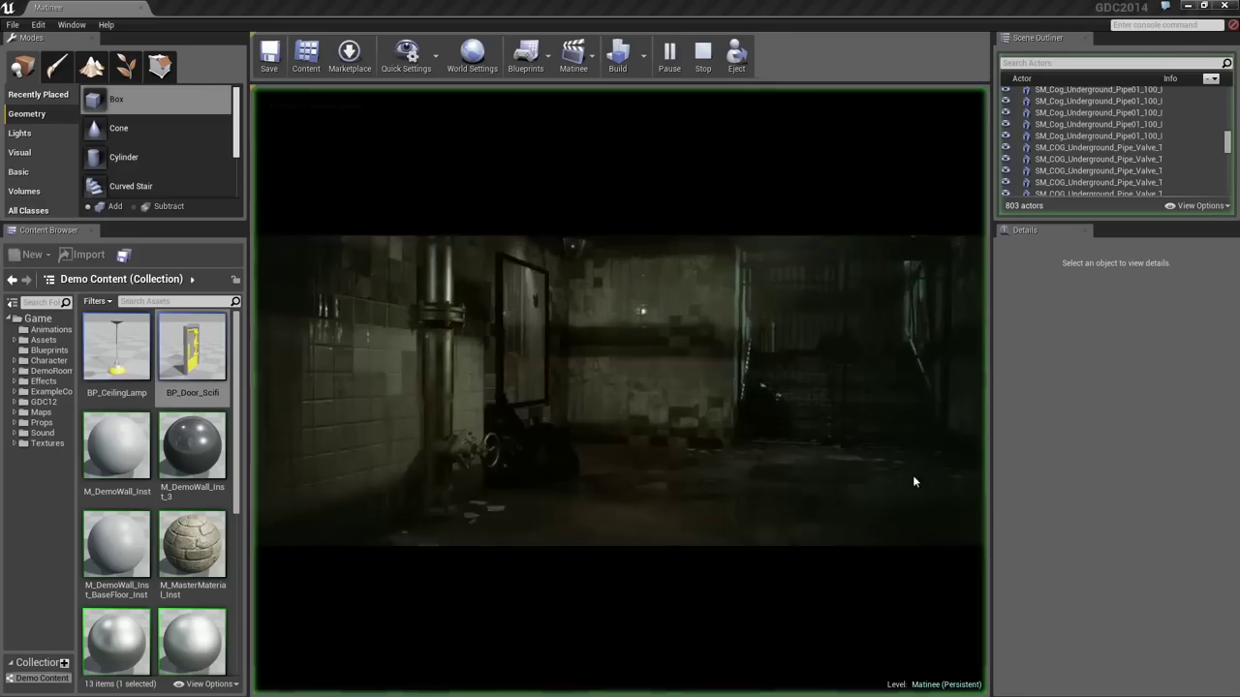